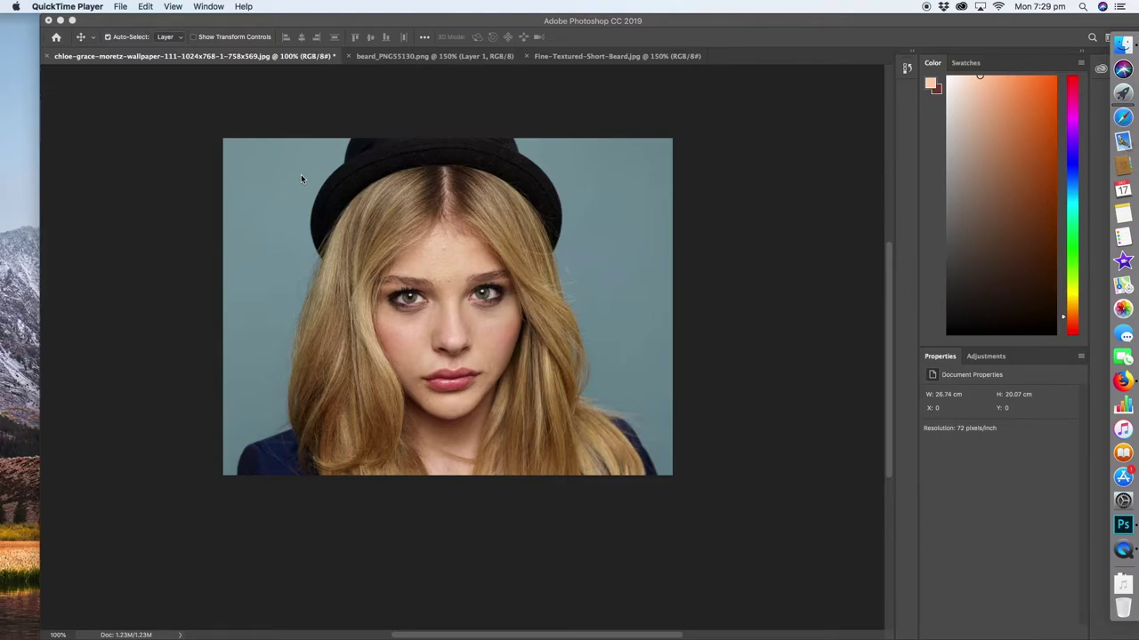
# Copy the whole beard_PNG55130.png image, then return to the chloe-grace portrait document
pyautogui.click(513, 36)
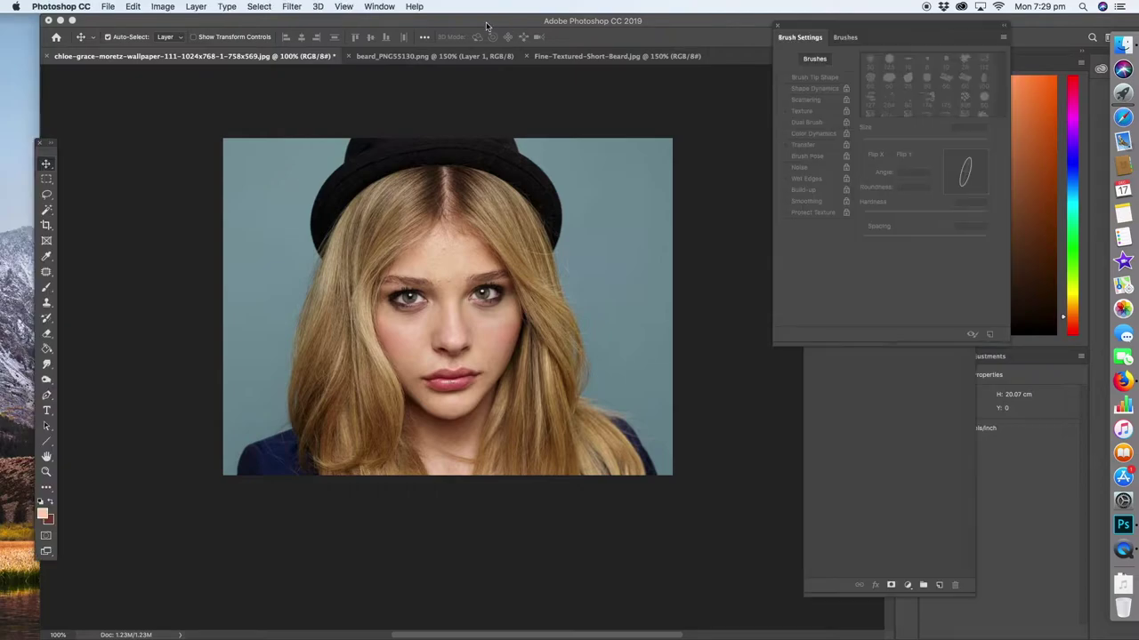
pyautogui.click(404, 58)
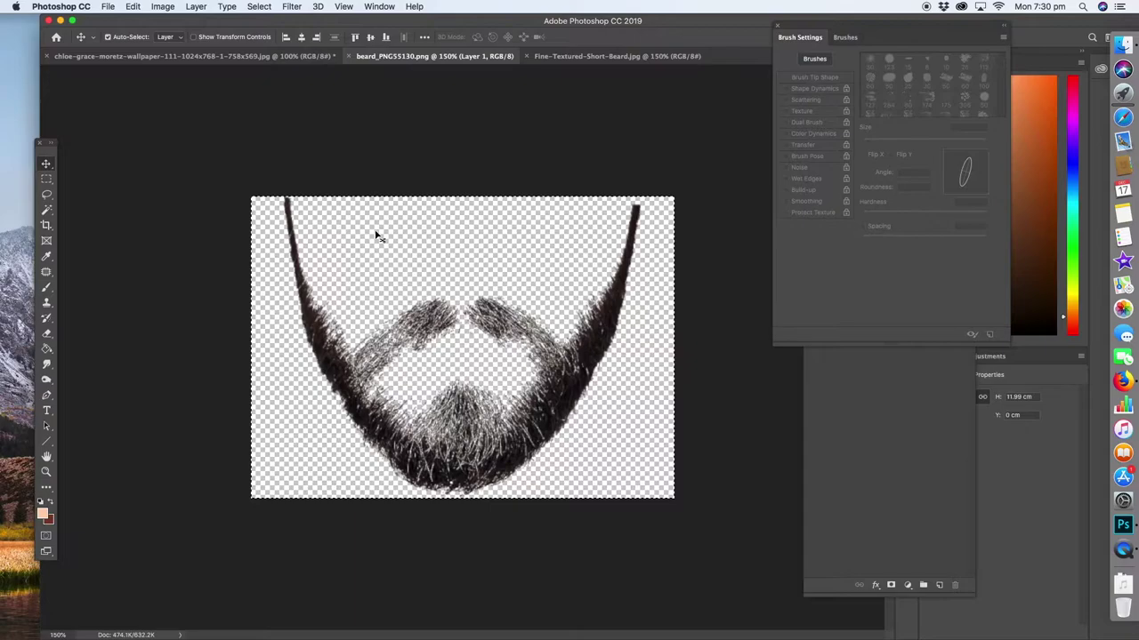
pyautogui.click(164, 7)
pyautogui.moveTo(131, 8)
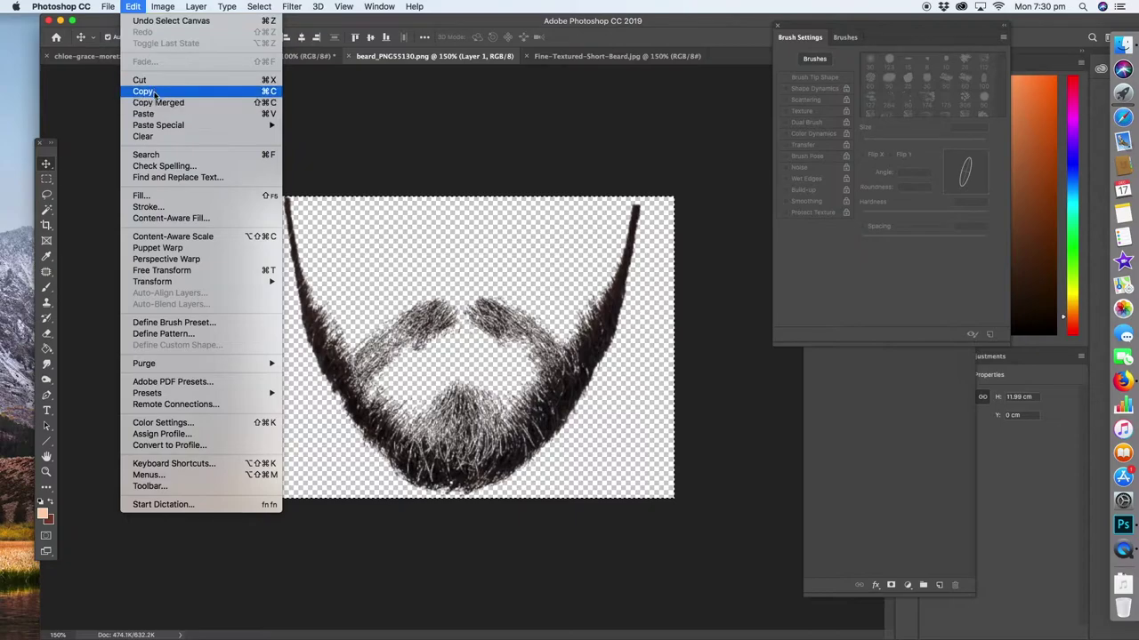
pyautogui.click(133, 92)
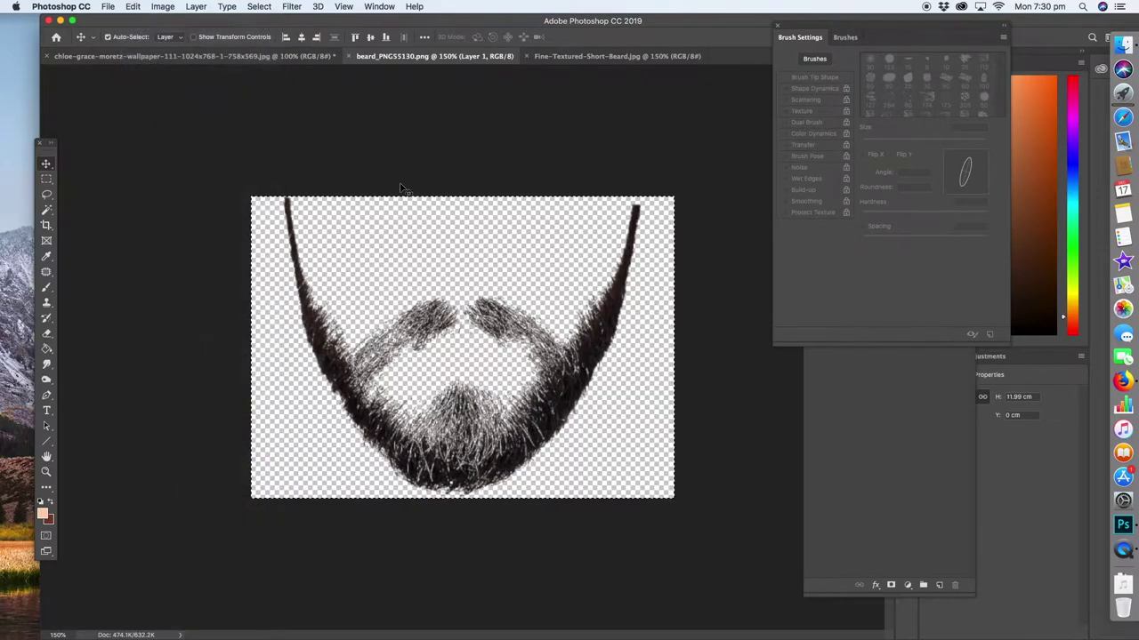
pyautogui.click(241, 56)
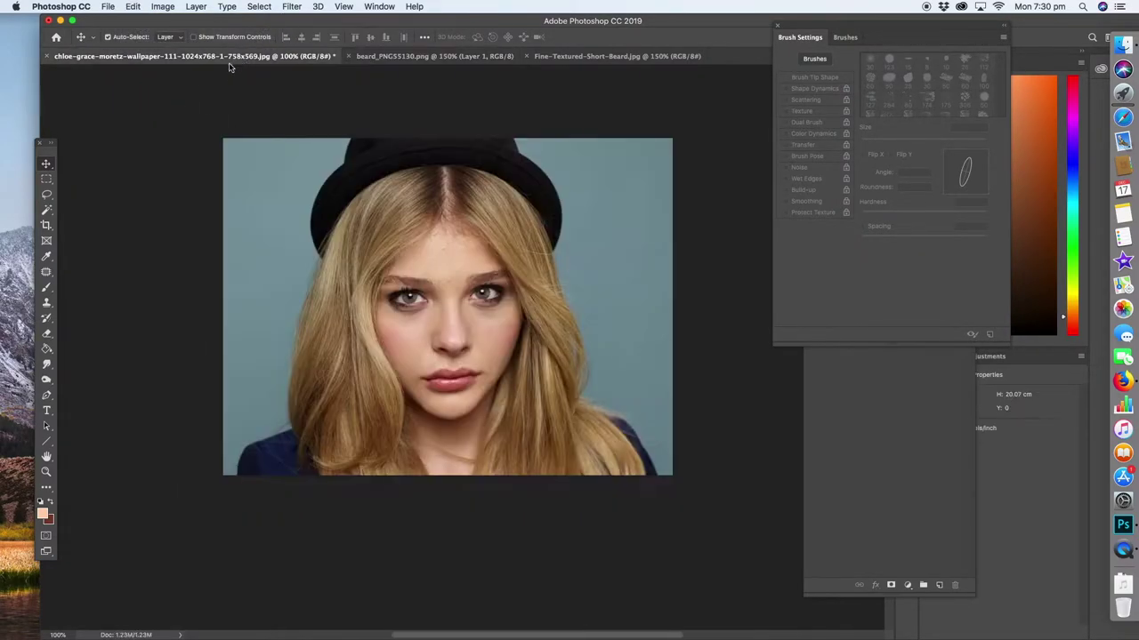
# Paste the beard as a new layer and drag it down over the woman's chin
pyautogui.click(134, 7)
pyautogui.click(133, 112)
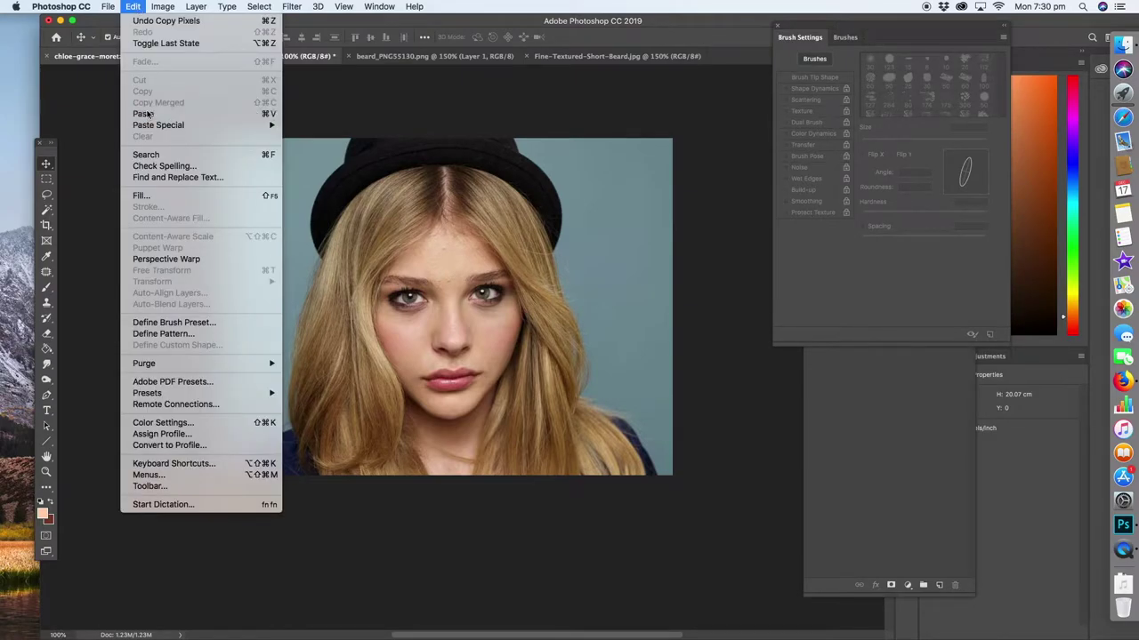
pyautogui.moveTo(372, 333); pyautogui.dragTo(379, 359)
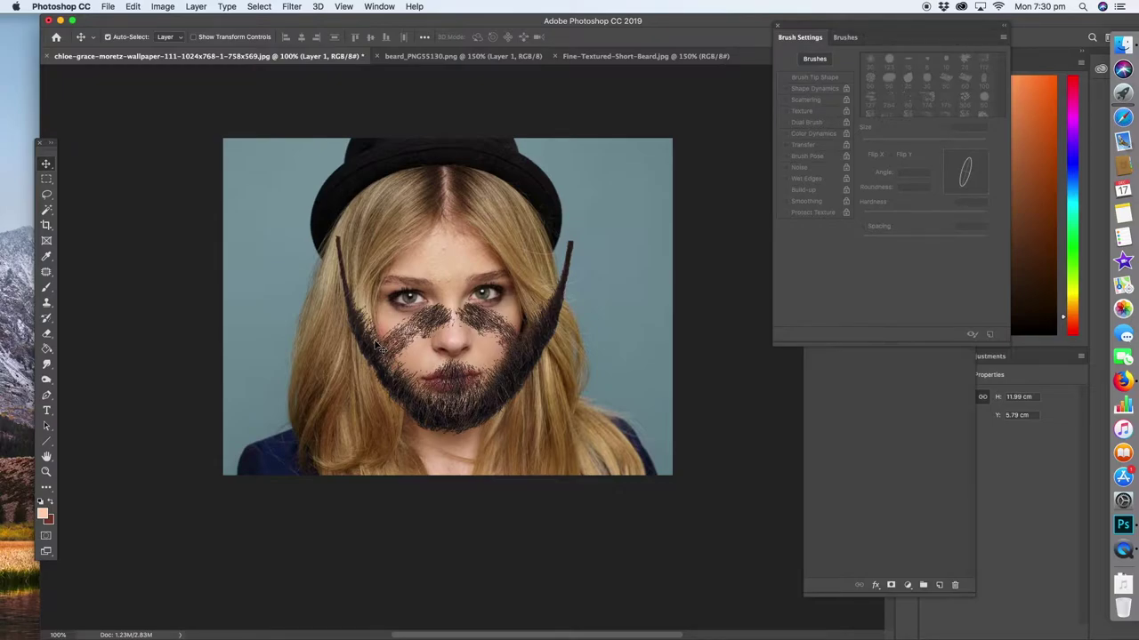
pyautogui.moveTo(368, 349)
pyautogui.mouseDown()
pyautogui.moveTo(365, 367)
pyautogui.moveTo(362, 349)
pyautogui.moveTo(373, 350)
pyautogui.mouseUp()
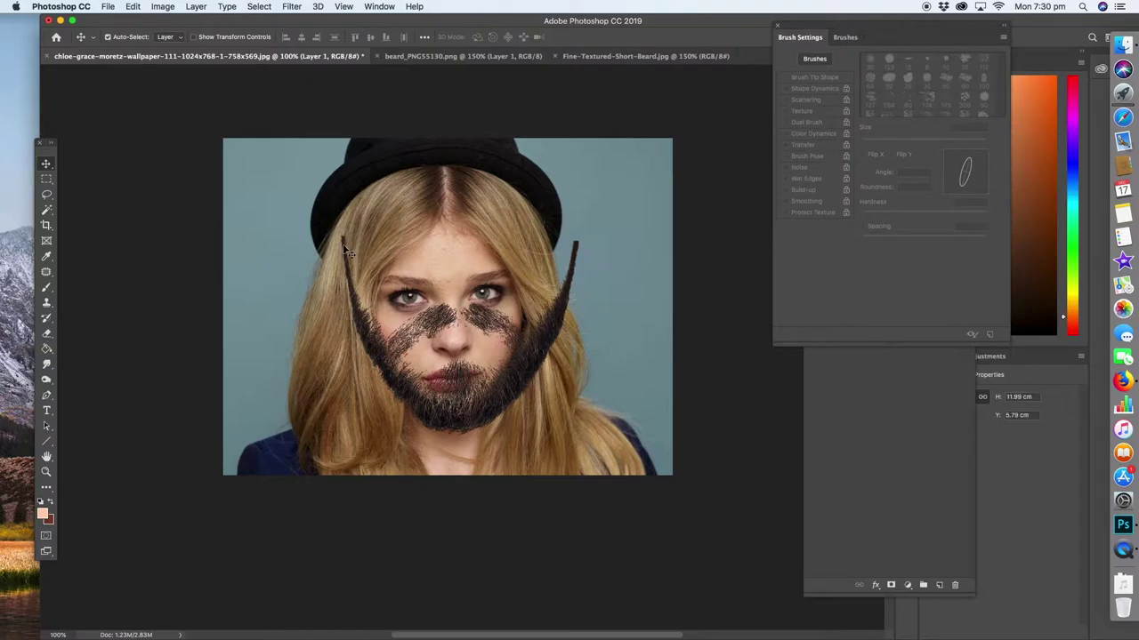
pyautogui.moveTo(378, 361); pyautogui.dragTo(364, 365)
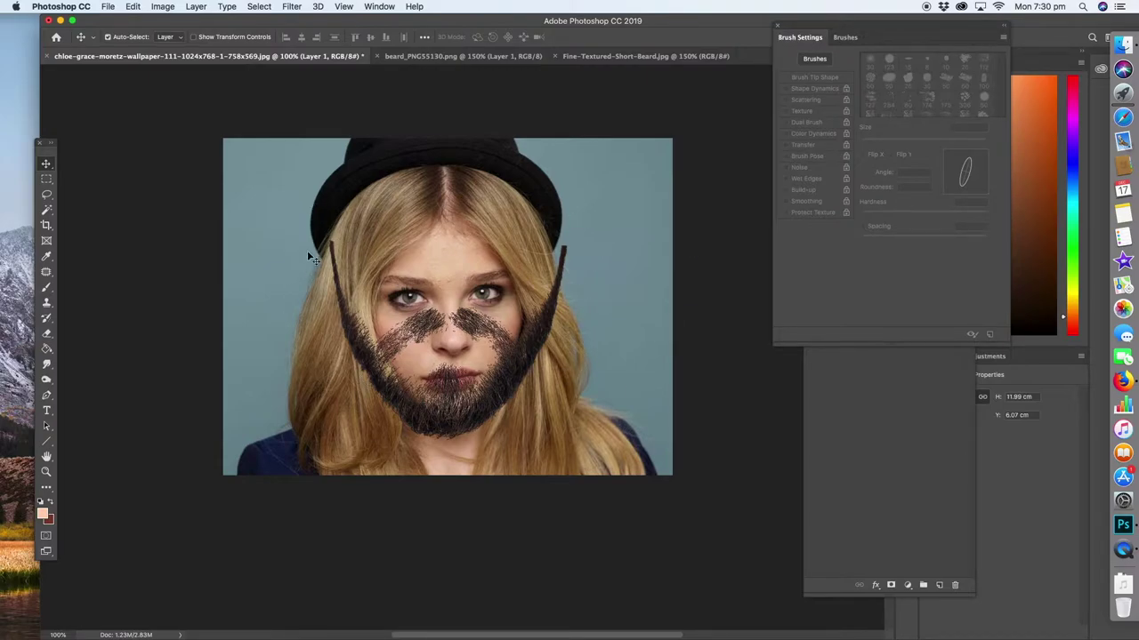
pyautogui.moveTo(334, 251)
pyautogui.mouseDown()
pyautogui.moveTo(331, 206)
pyautogui.moveTo(345, 248)
pyautogui.mouseUp()
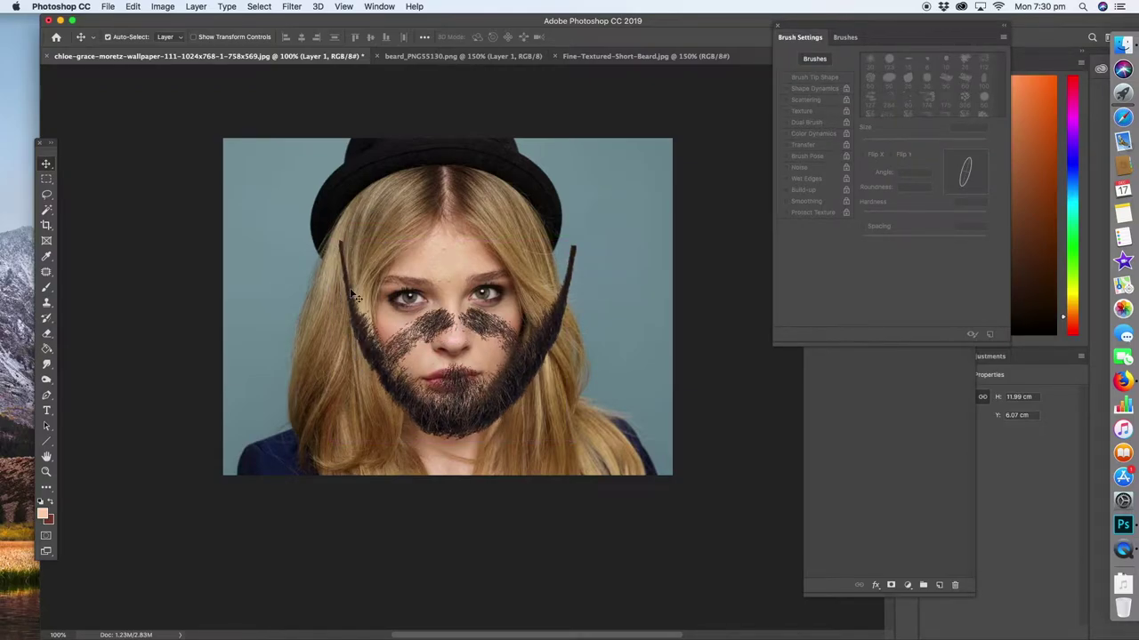
pyautogui.moveTo(374, 354); pyautogui.dragTo(363, 350)
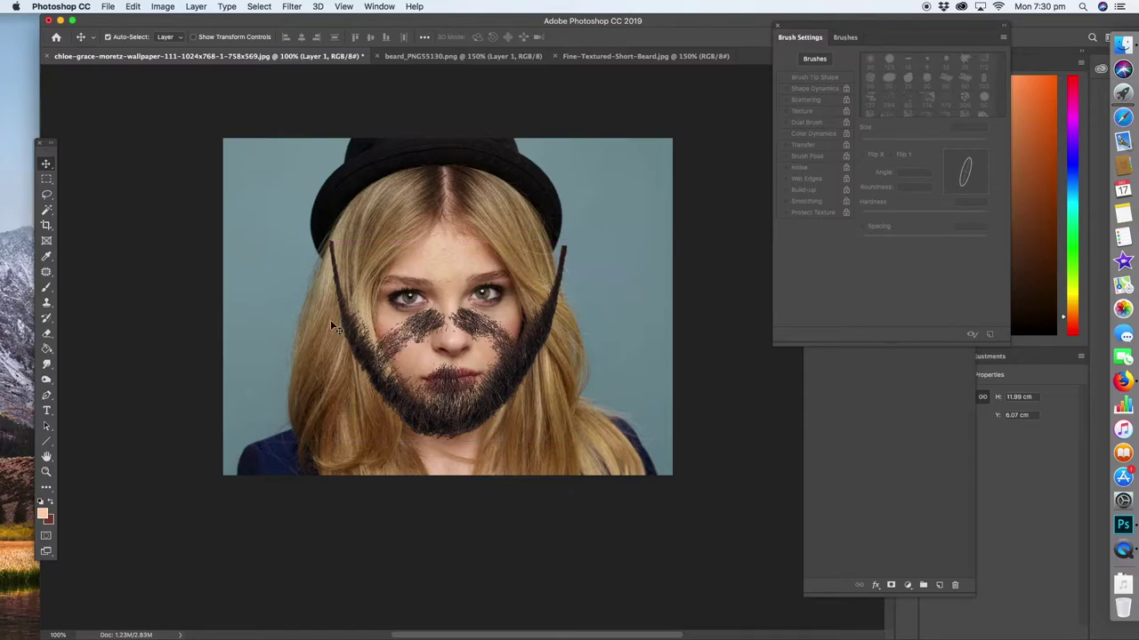
# Start an Edit > Transform > Scale on the beard layer
pyautogui.click(133, 7)
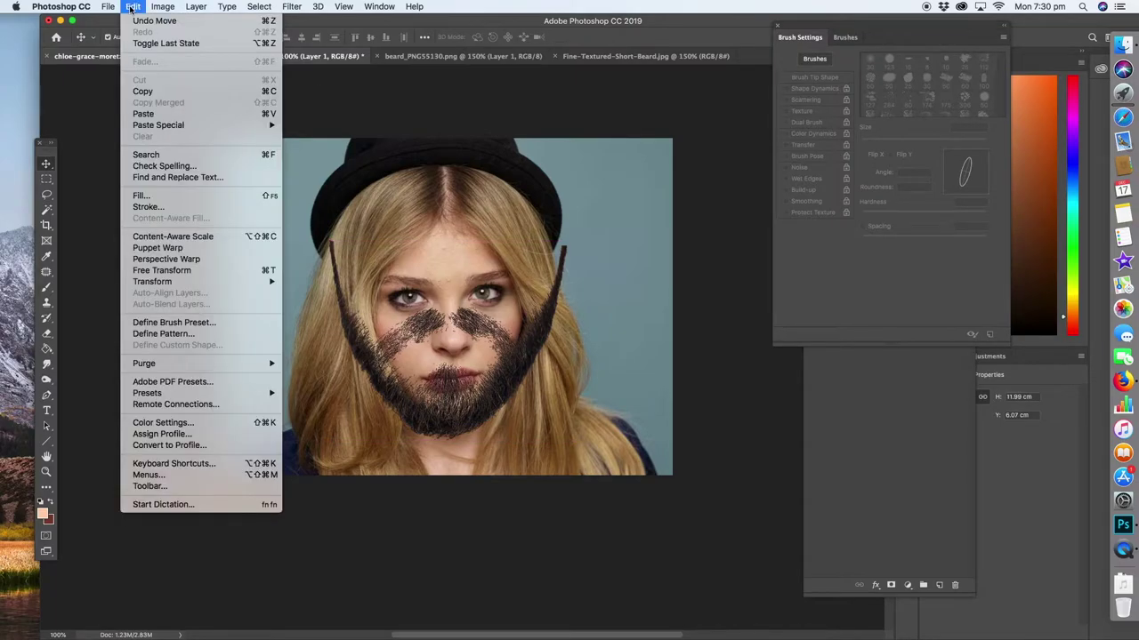
pyautogui.moveTo(164, 285)
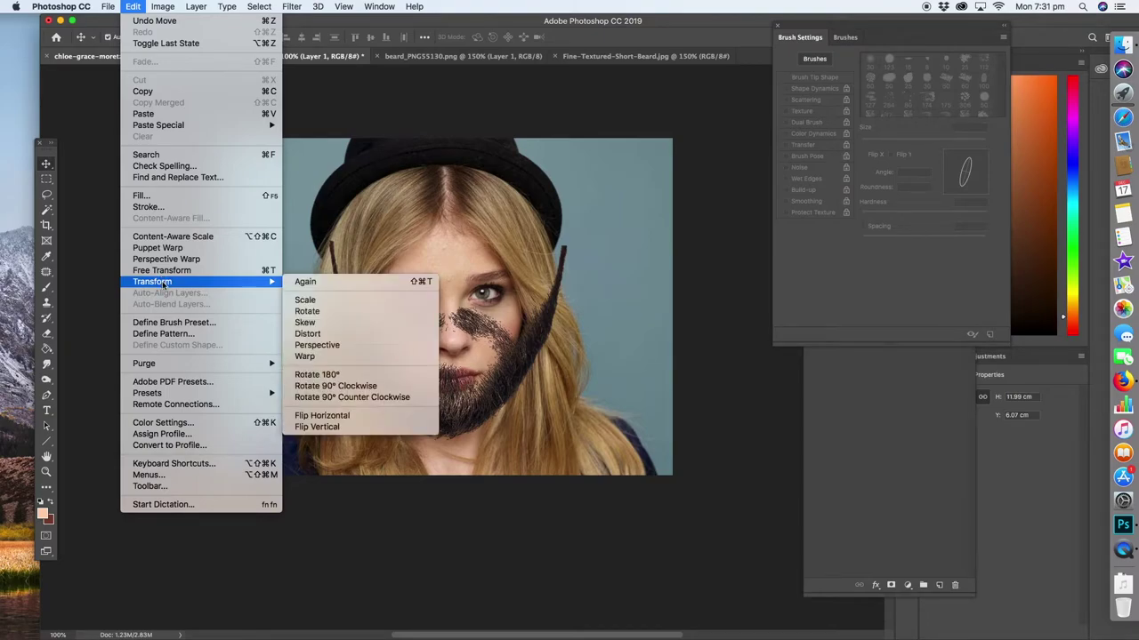
pyautogui.click(306, 302)
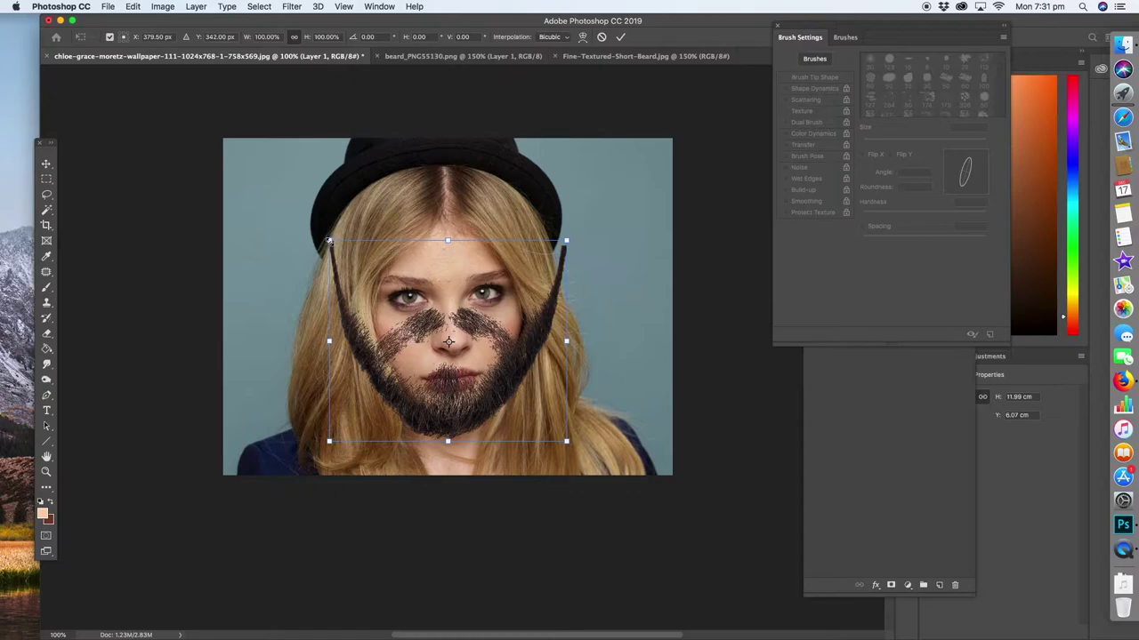
# Scale the beard narrower and shorter to fit the jawline below the nose, then apply
pyautogui.moveTo(330, 241)
pyautogui.mouseDown()
pyautogui.moveTo(375, 275)
pyautogui.moveTo(342, 251)
pyautogui.mouseUp()
pyautogui.moveTo(341, 346); pyautogui.dragTo(316, 347)
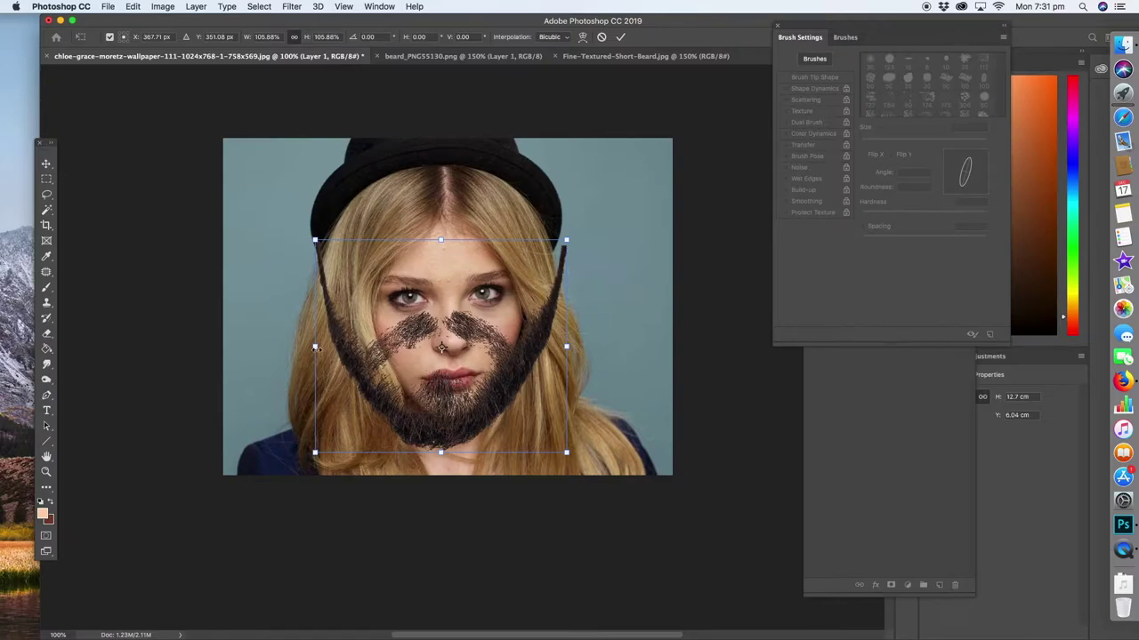
pyautogui.moveTo(314, 346); pyautogui.dragTo(345, 347)
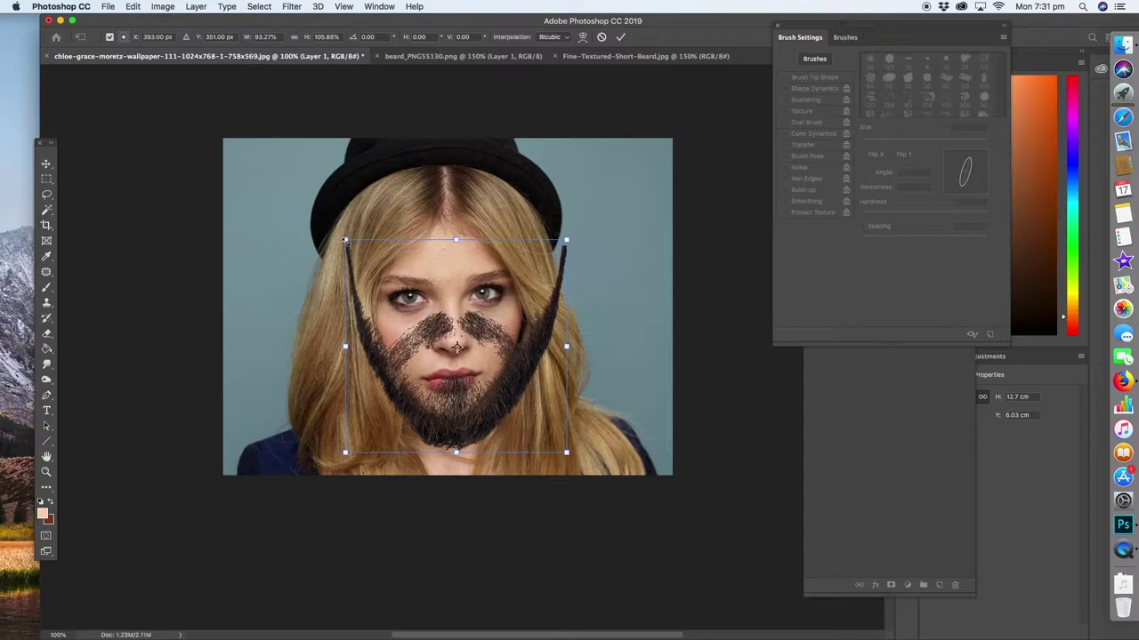
pyautogui.moveTo(345, 243); pyautogui.dragTo(375, 334)
pyautogui.moveTo(428, 378); pyautogui.dragTo(394, 351)
pyautogui.moveTo(370, 265); pyautogui.dragTo(384, 309)
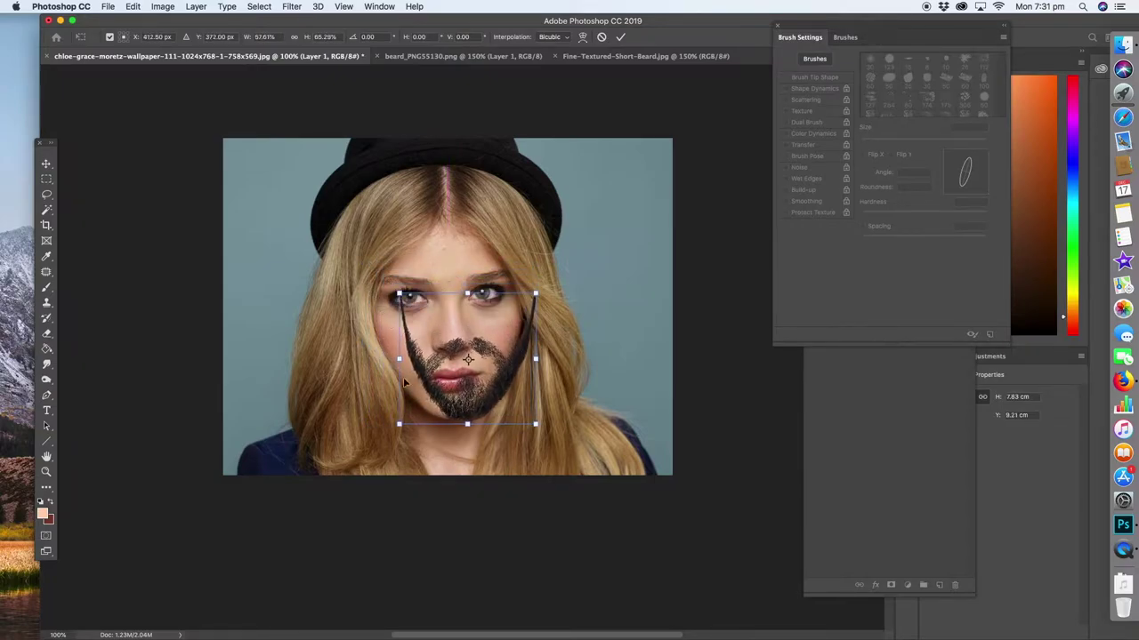
pyautogui.moveTo(398, 359); pyautogui.dragTo(376, 359)
pyautogui.moveTo(536, 360); pyautogui.dragTo(526, 360)
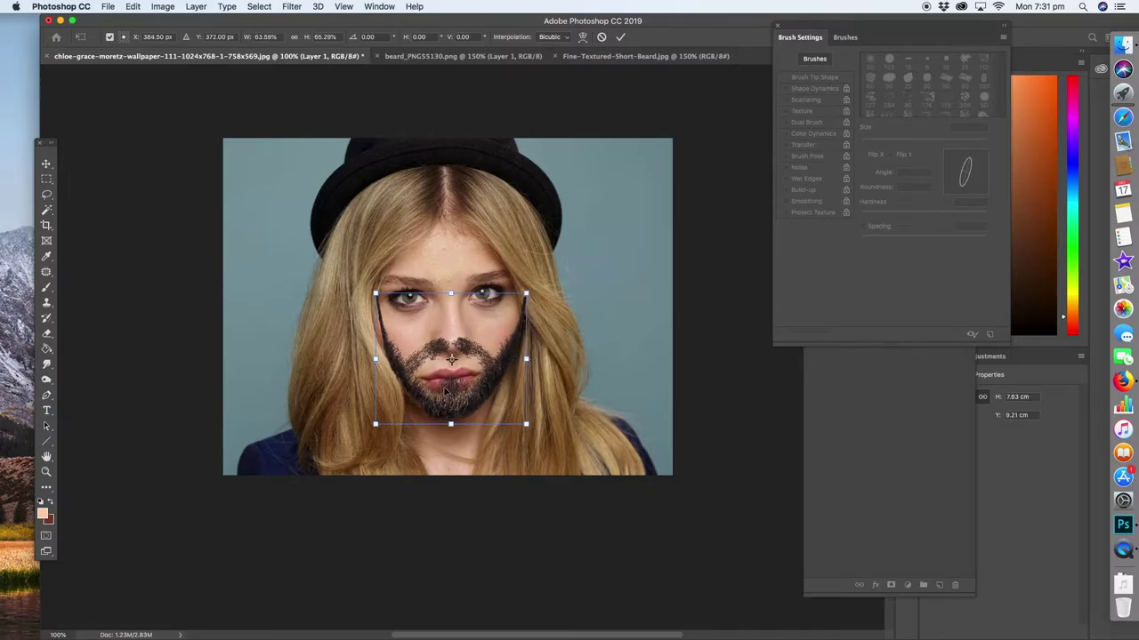
pyautogui.moveTo(450, 295); pyautogui.dragTo(450, 317)
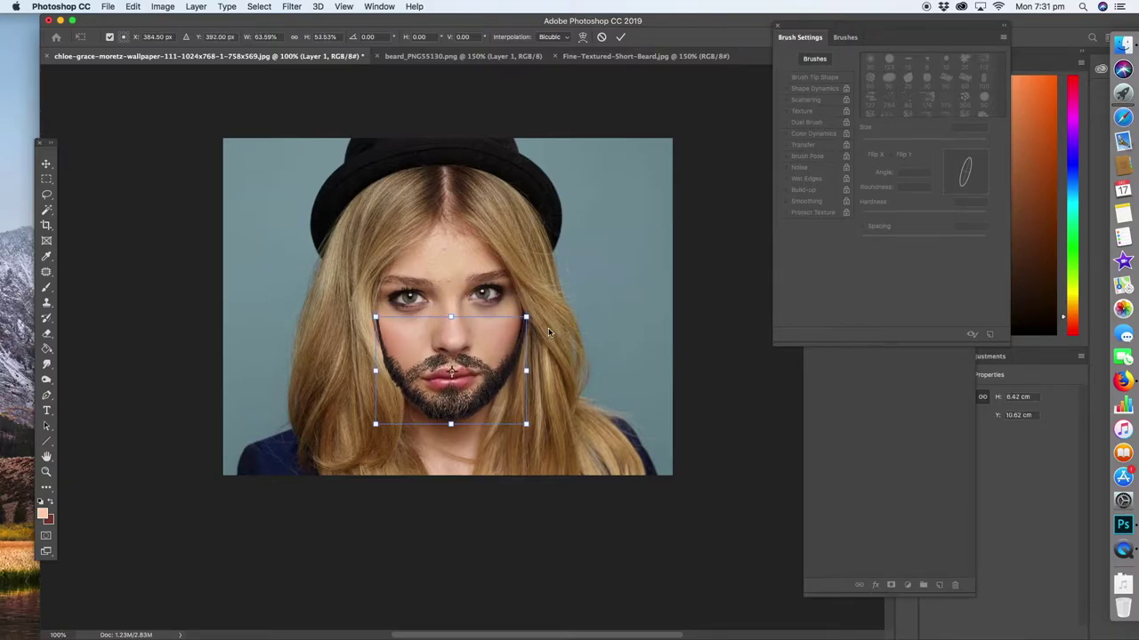
pyautogui.moveTo(526, 318); pyautogui.dragTo(521, 317)
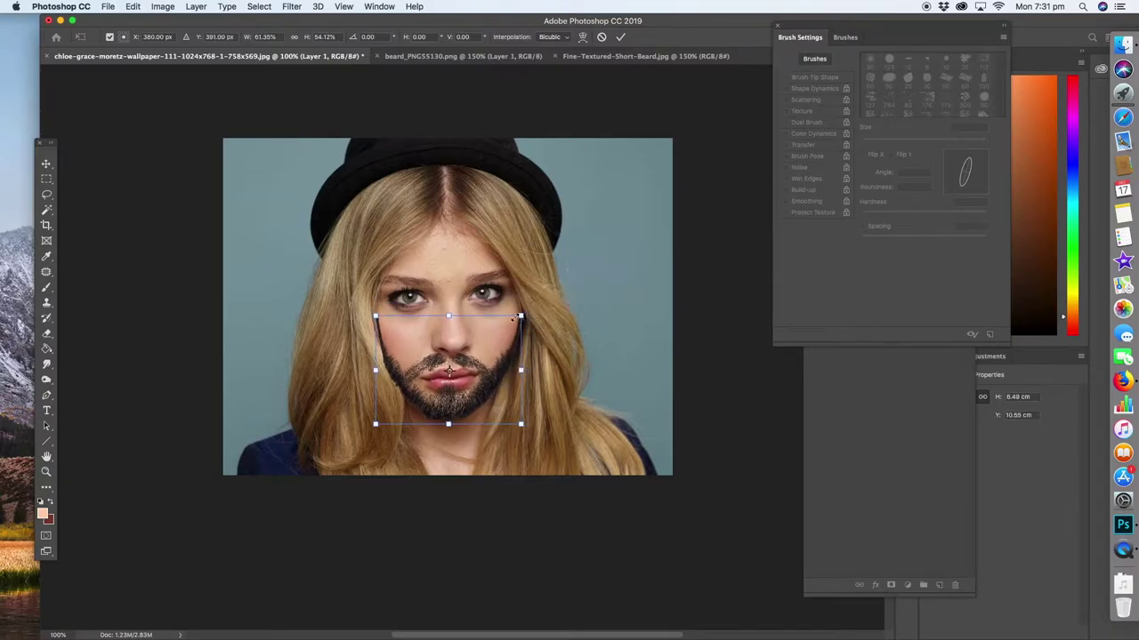
pyautogui.click(48, 193)
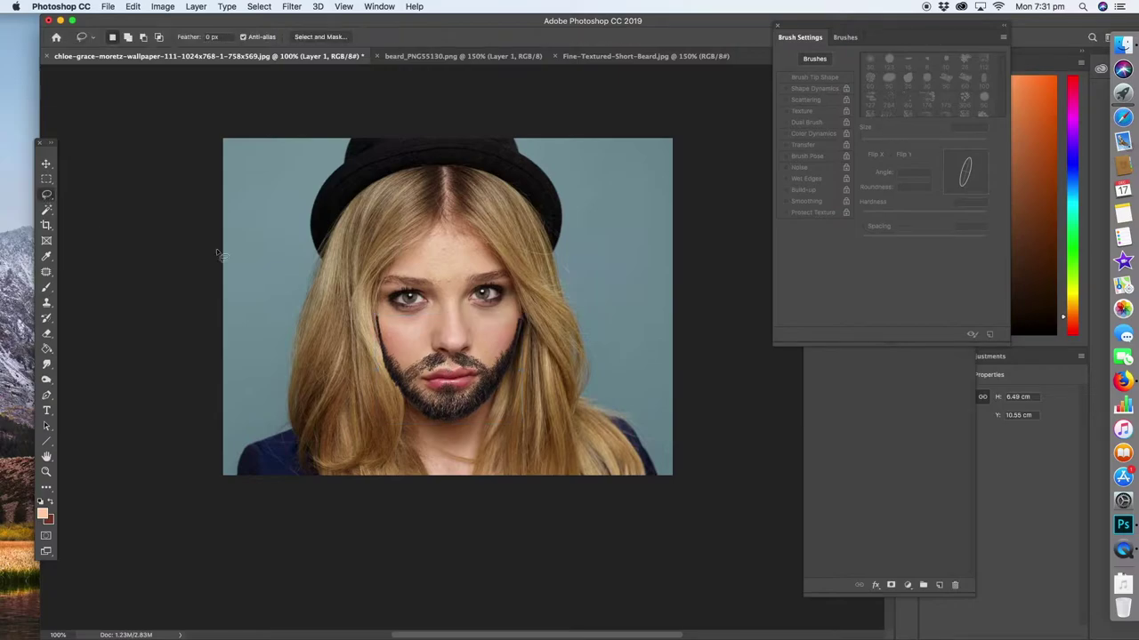
# Zoom to 200% on the face and nudge the beard layer slightly up
pyautogui.click(46, 472)
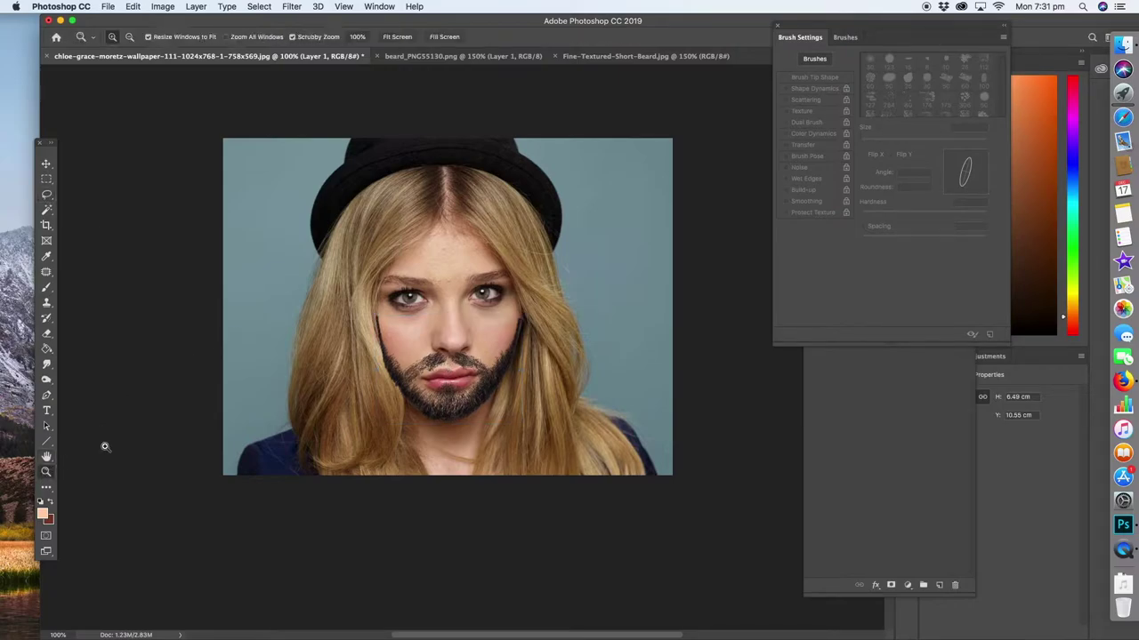
pyautogui.click(465, 378)
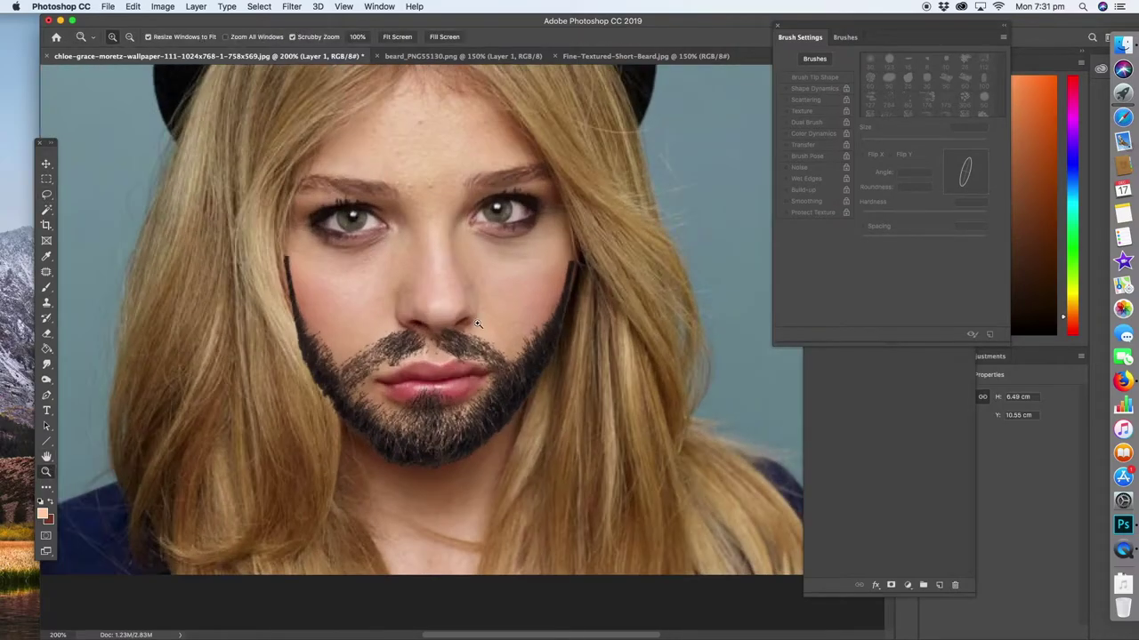
pyautogui.click(46, 163)
pyautogui.moveTo(342, 402)
pyautogui.mouseDown()
pyautogui.moveTo(377, 289)
pyautogui.moveTo(342, 392)
pyautogui.mouseUp()
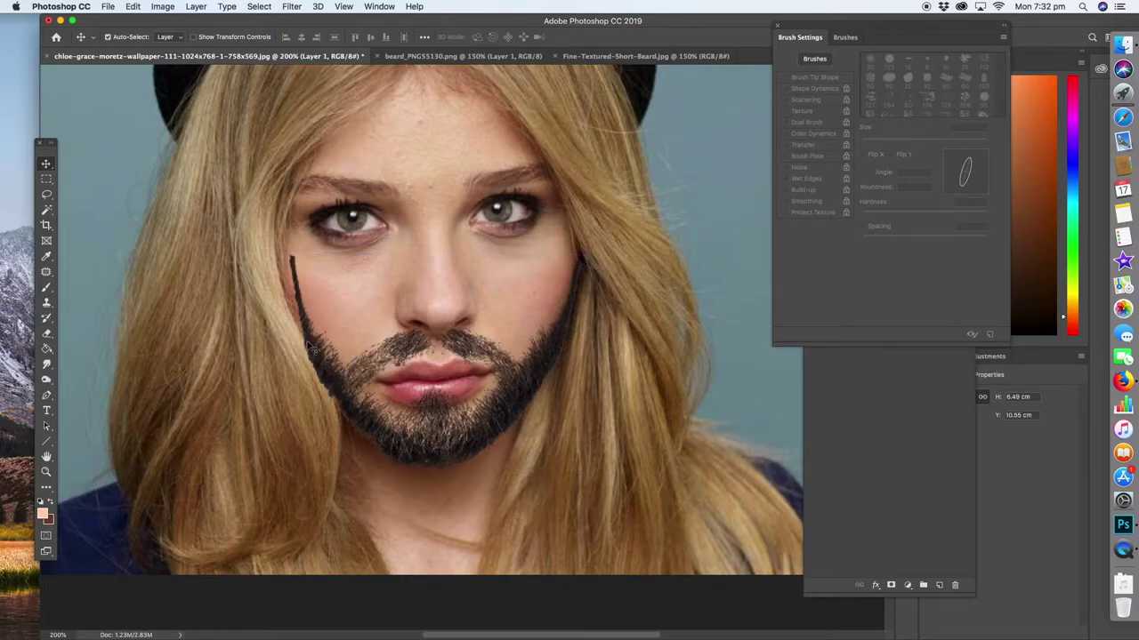
# Start an Edit > Transform > Warp on the beard layer
pyautogui.click(132, 7)
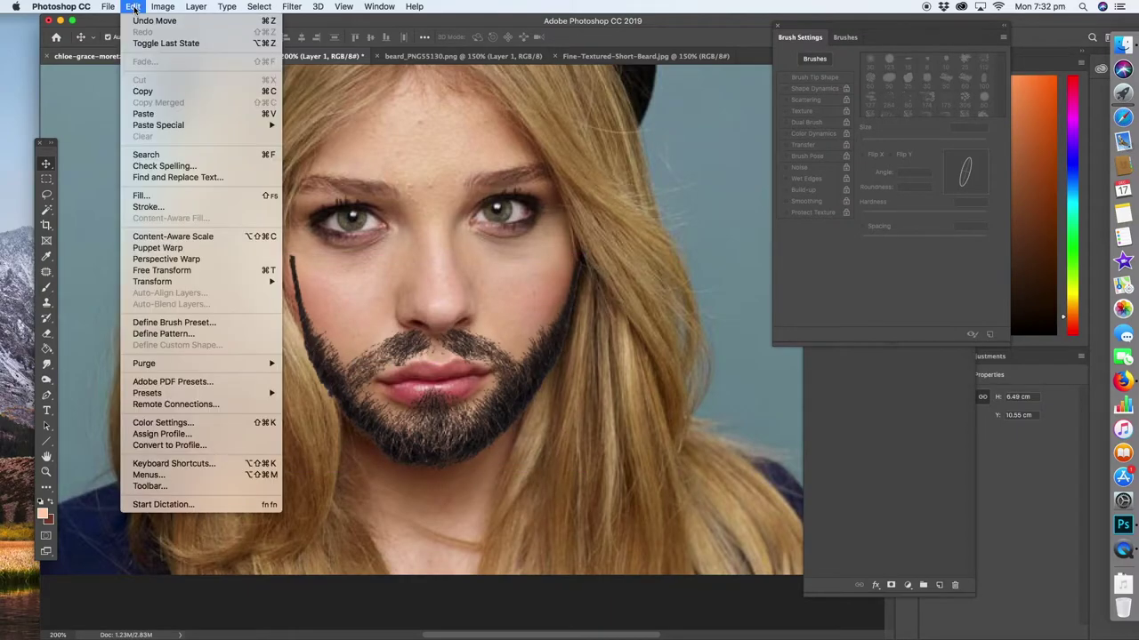
pyautogui.click(405, 264)
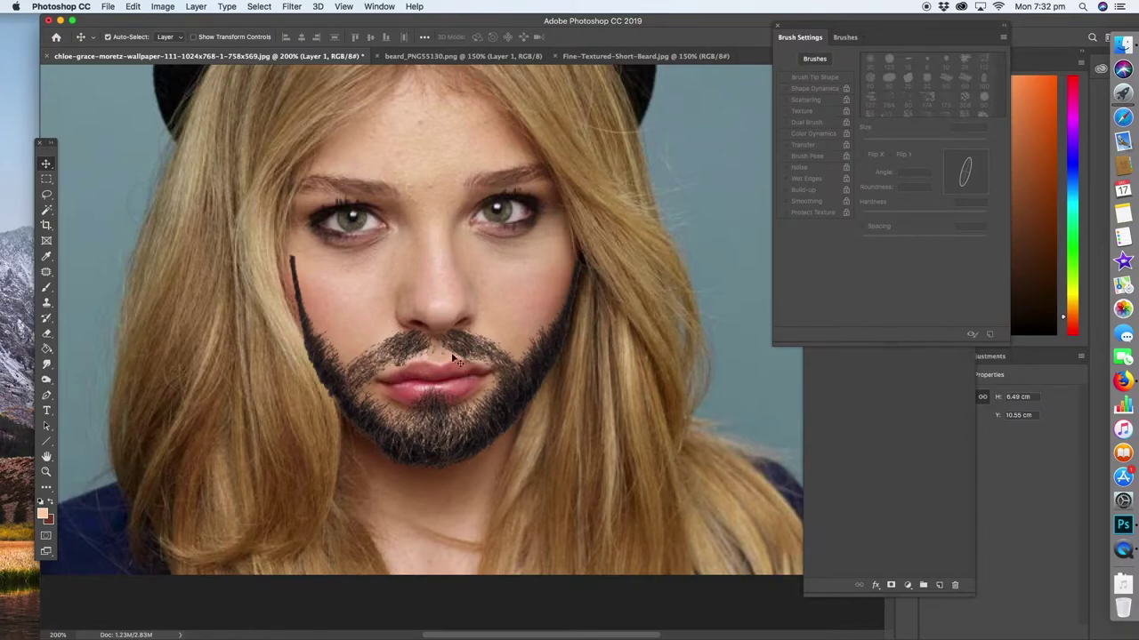
pyautogui.click(133, 6)
pyautogui.moveTo(180, 282)
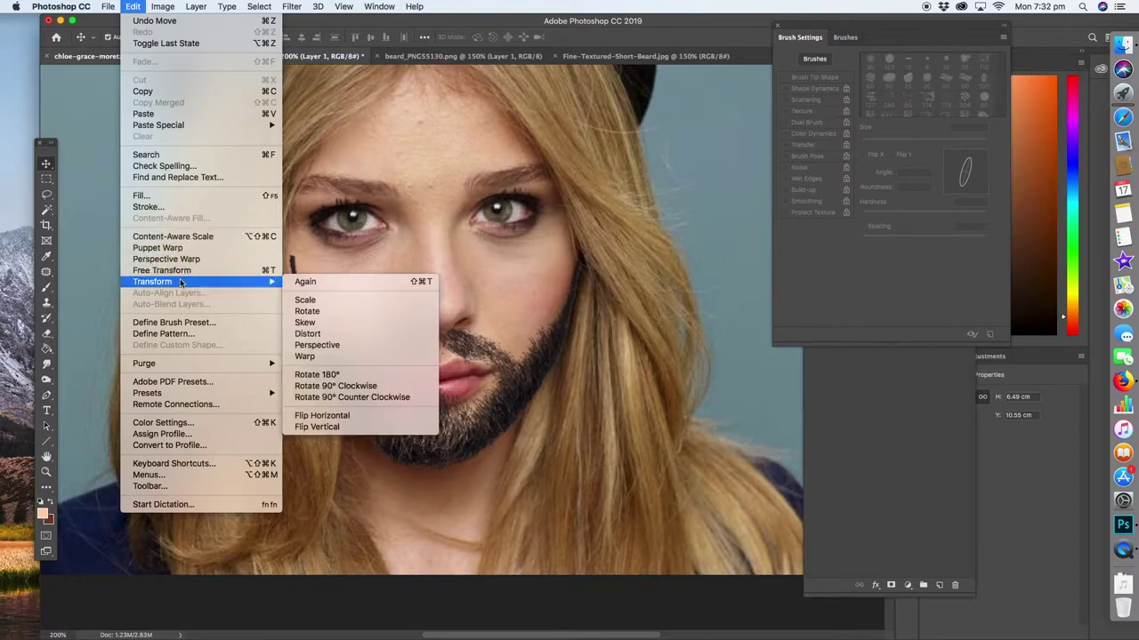
pyautogui.click(320, 357)
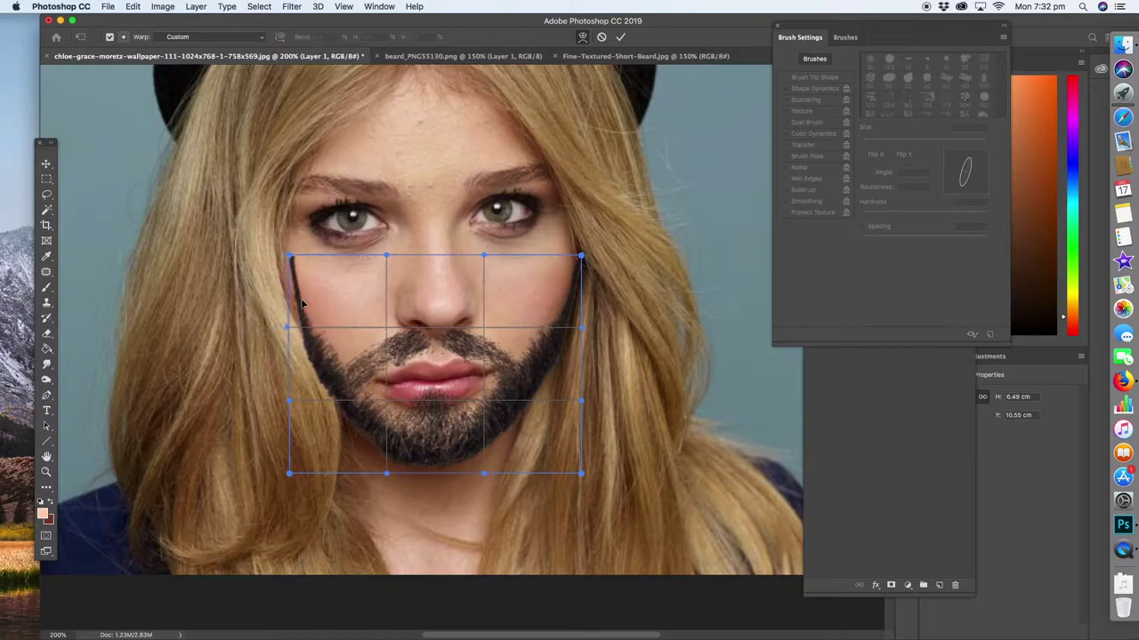
# Stretch the warp grid's top-left corner along the jaw and commit the warp
pyautogui.moveTo(290, 257); pyautogui.dragTo(273, 294)
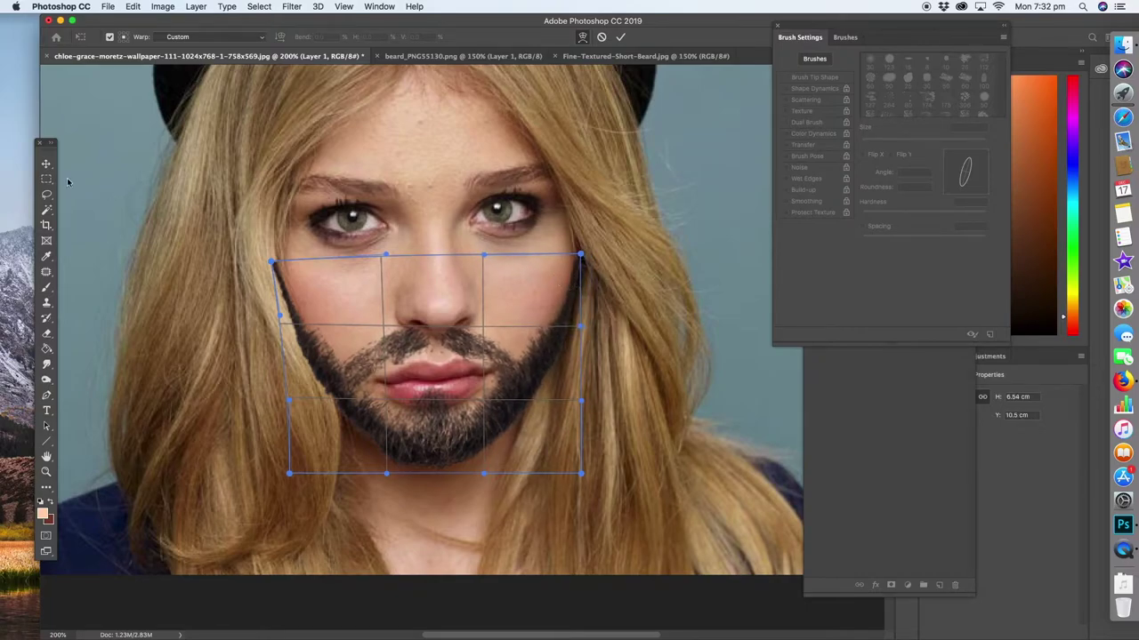
pyautogui.click(46, 196)
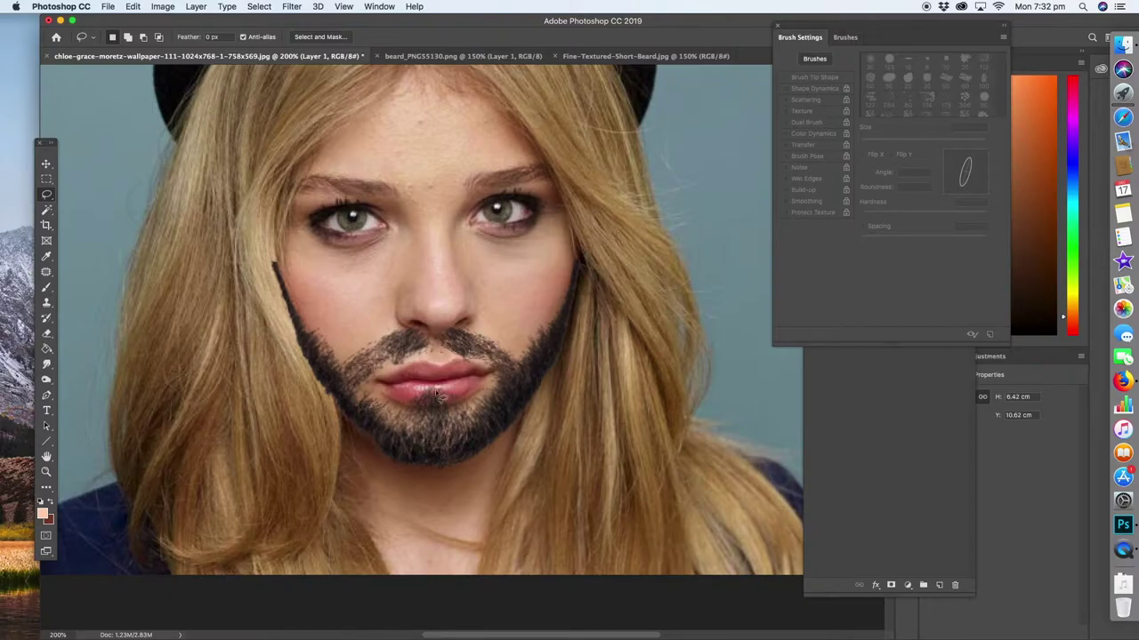
# Zoom in on the lips and chin and apply Filter > Sharpen > Sharpen to the beard
pyautogui.press('z')
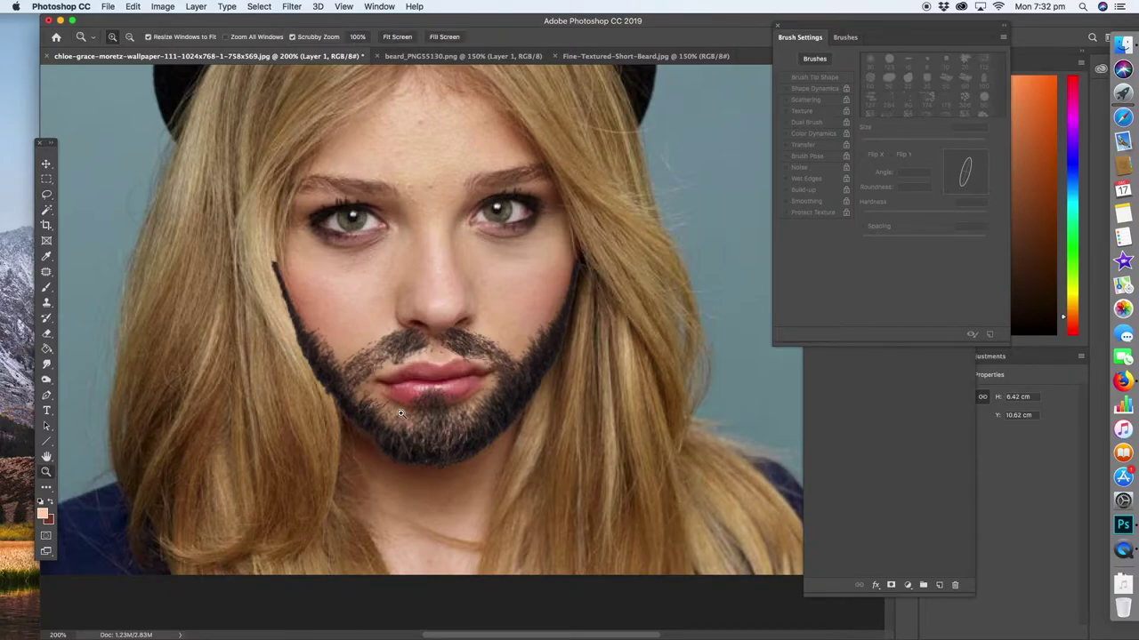
pyautogui.click(415, 415)
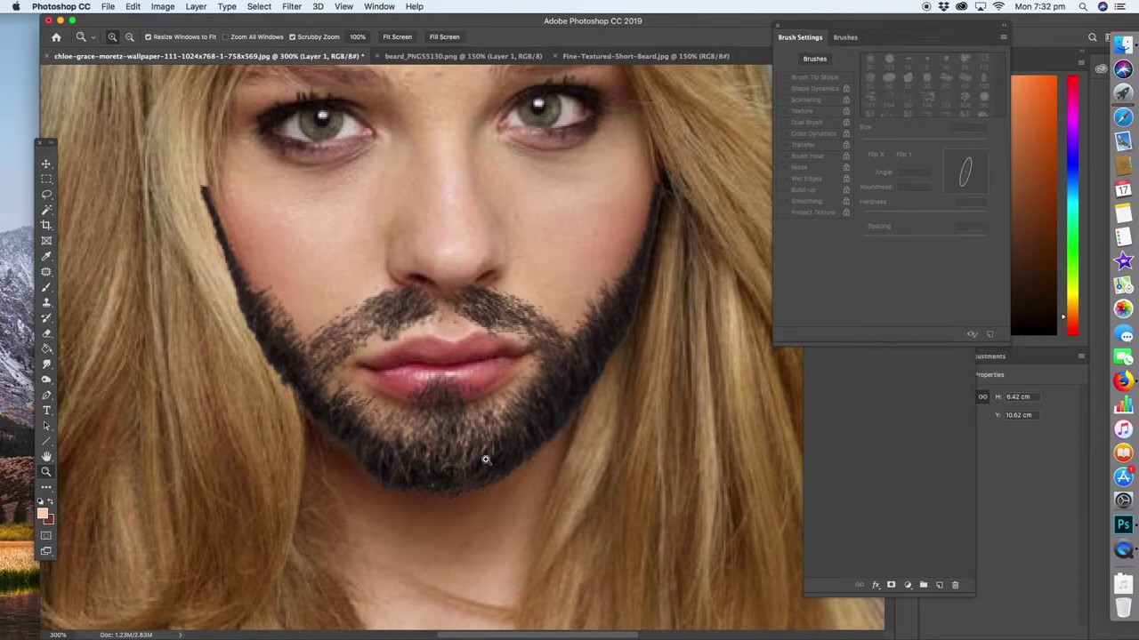
pyautogui.click(291, 7)
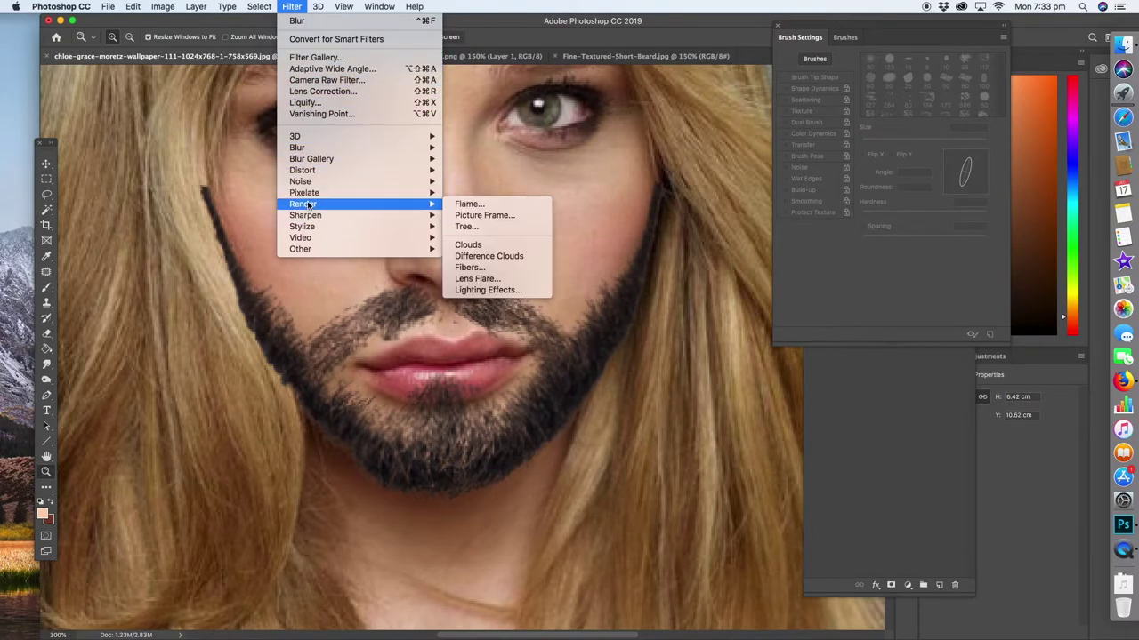
pyautogui.moveTo(305, 218)
pyautogui.click(471, 225)
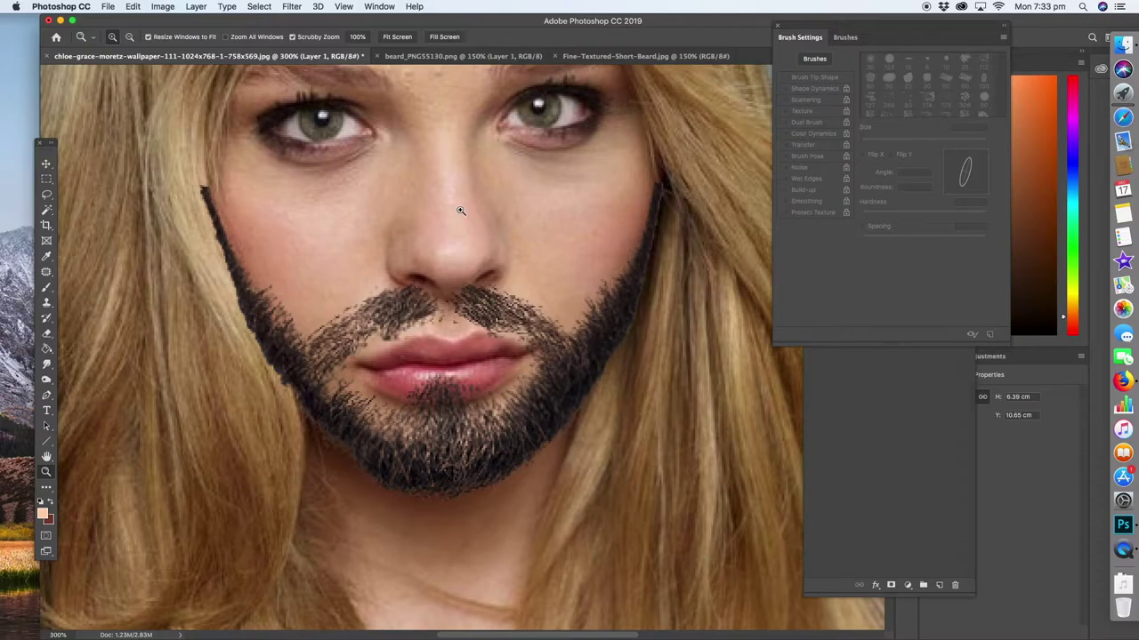
# Show the Layers panel, select Layer 1, and pick the Eraser Tool
pyautogui.moveTo(453, 197); pyautogui.dragTo(452, 292)
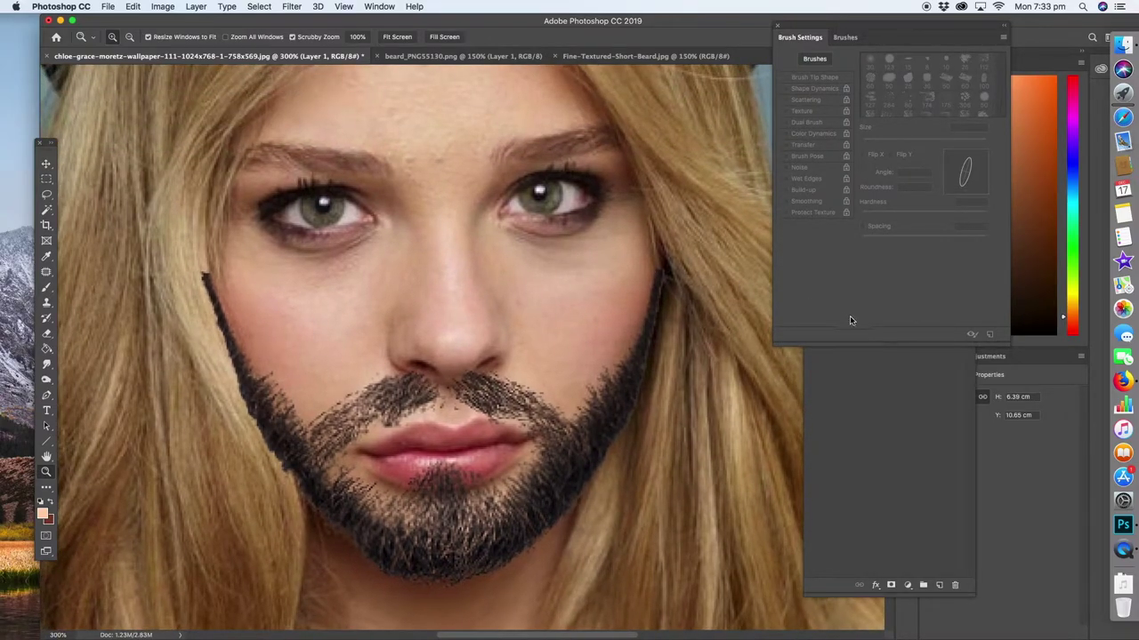
pyautogui.press('F7')
pyautogui.click(895, 398)
pyautogui.click(859, 220)
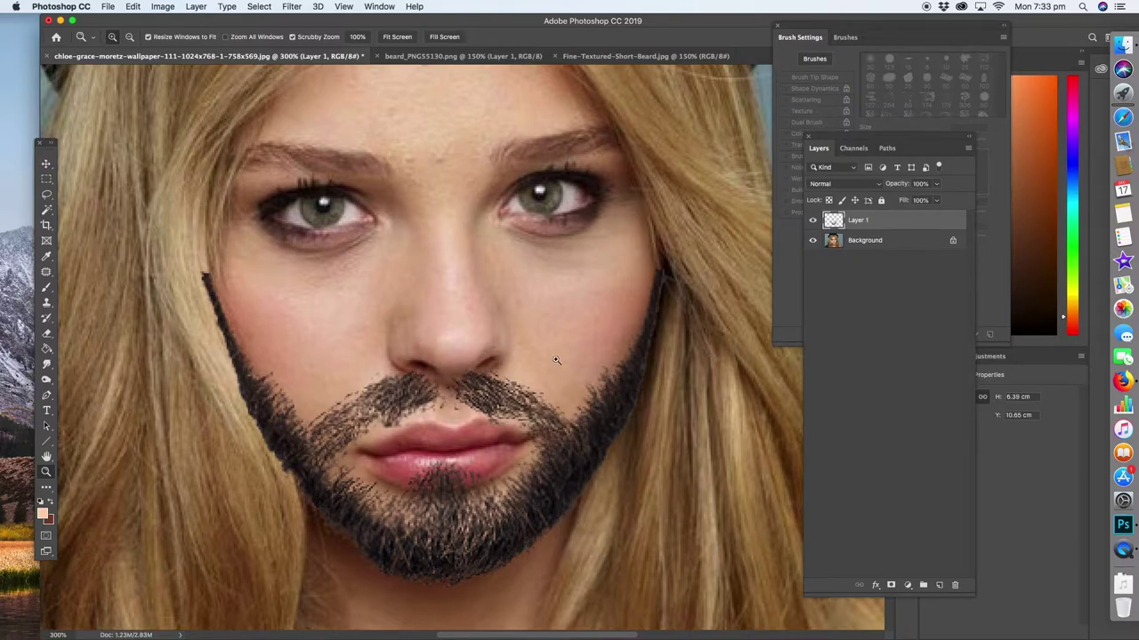
pyautogui.press('v')
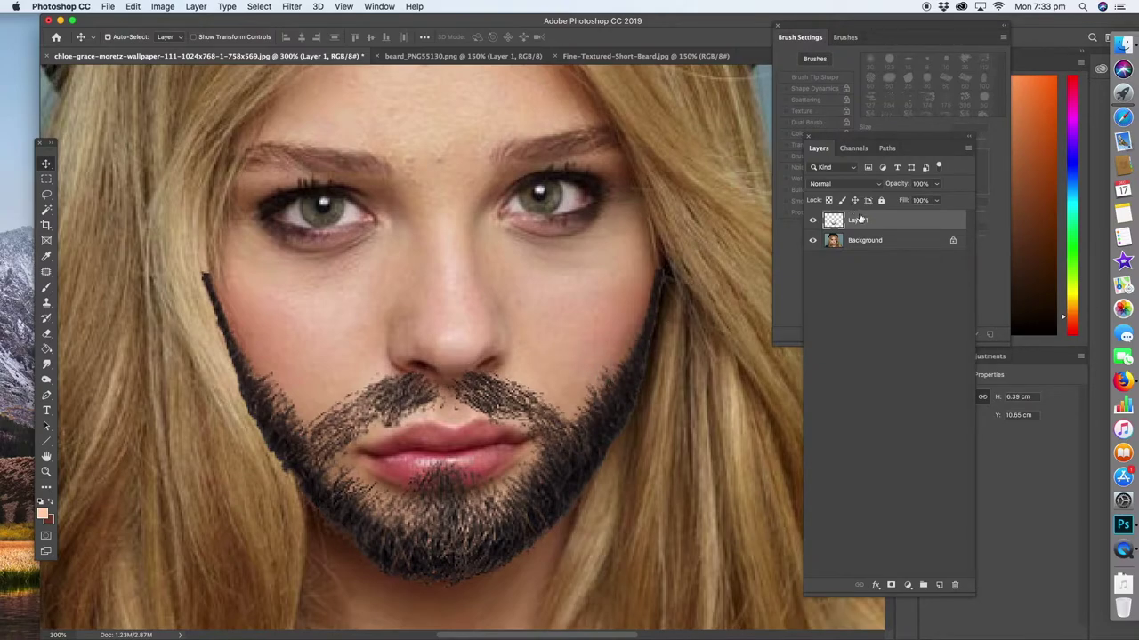
pyautogui.click(46, 337)
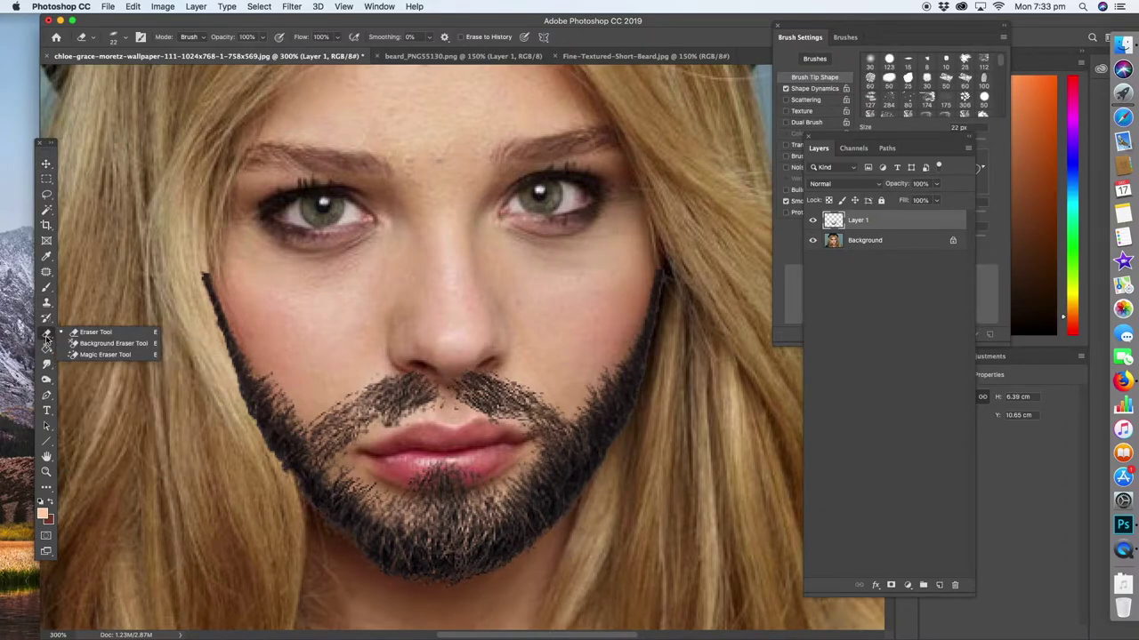
# Lower Layer 1's opacity to 37%
pyautogui.click(184, 270)
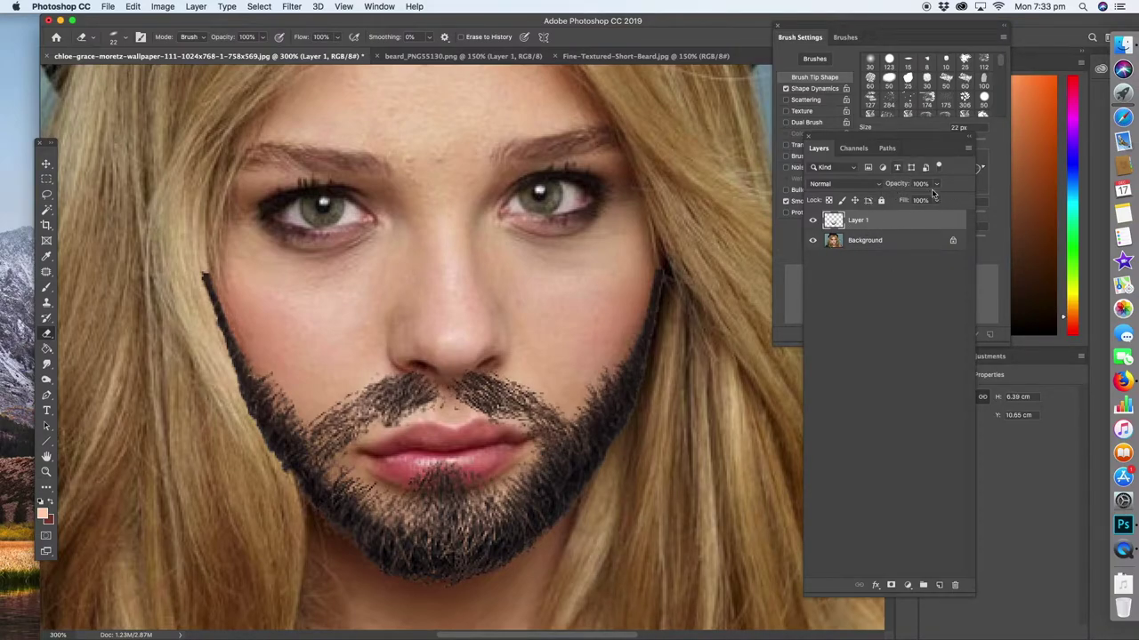
pyautogui.click(937, 185)
pyautogui.moveTo(934, 201); pyautogui.dragTo(901, 201)
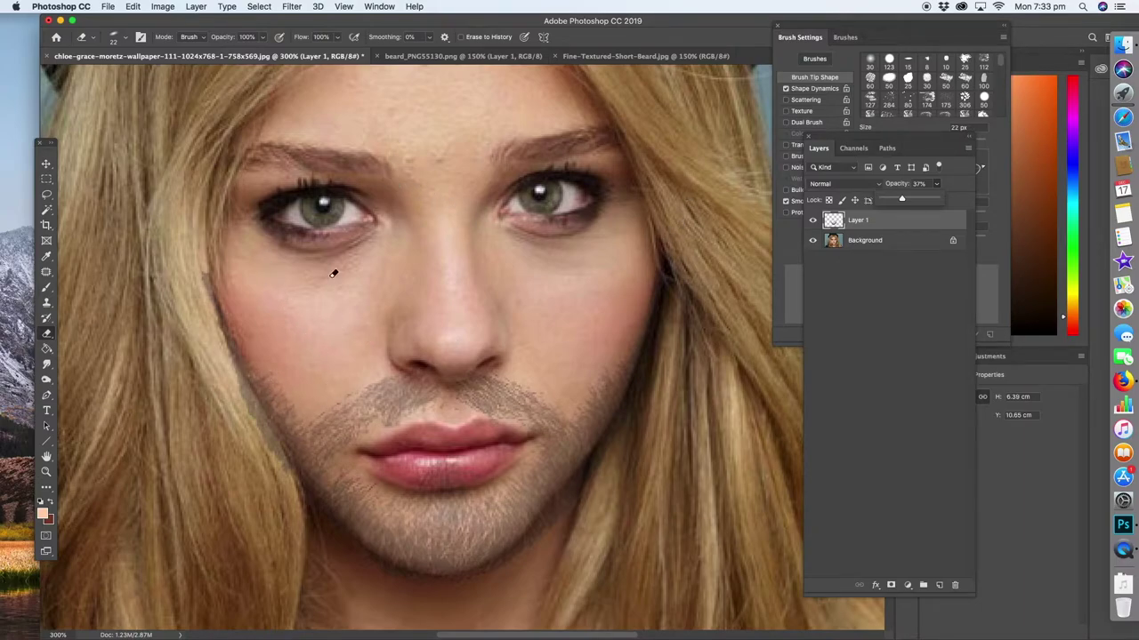
pyautogui.click(47, 336)
# Rotate the view and erase the stray beard tint along the hairline
pyautogui.press('r')
pyautogui.moveTo(338, 181)
pyautogui.mouseDown()
pyautogui.moveTo(475, 224)
pyautogui.moveTo(516, 244)
pyautogui.moveTo(532, 275)
pyautogui.mouseUp()
pyautogui.press('e')
pyautogui.moveTo(435, 156); pyautogui.dragTo(427, 264)
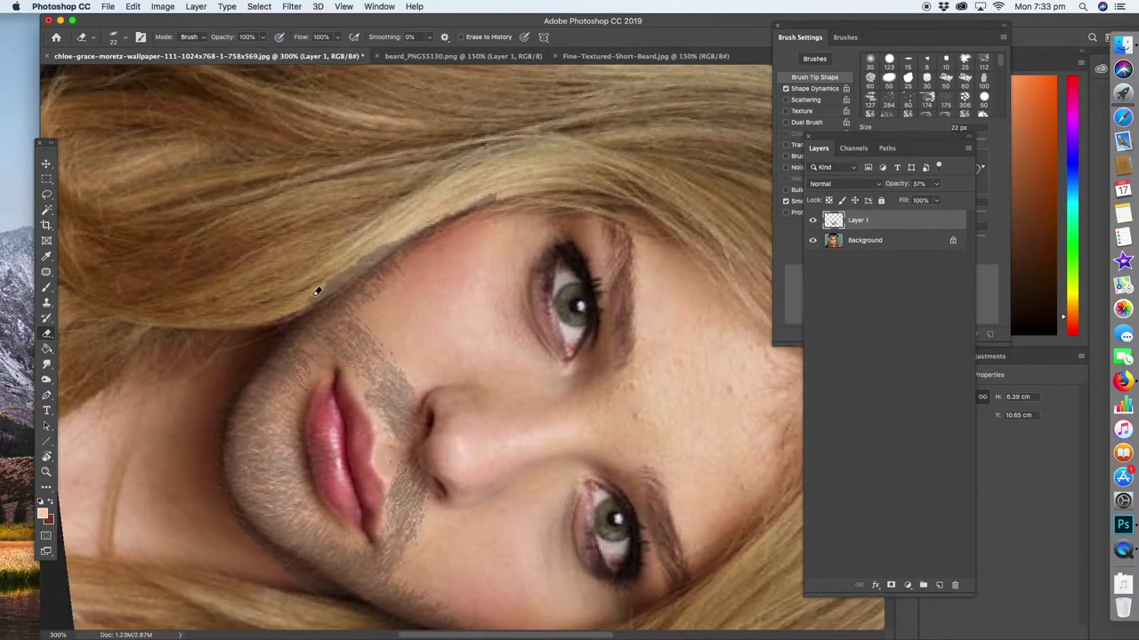
pyautogui.moveTo(319, 292); pyautogui.dragTo(470, 207)
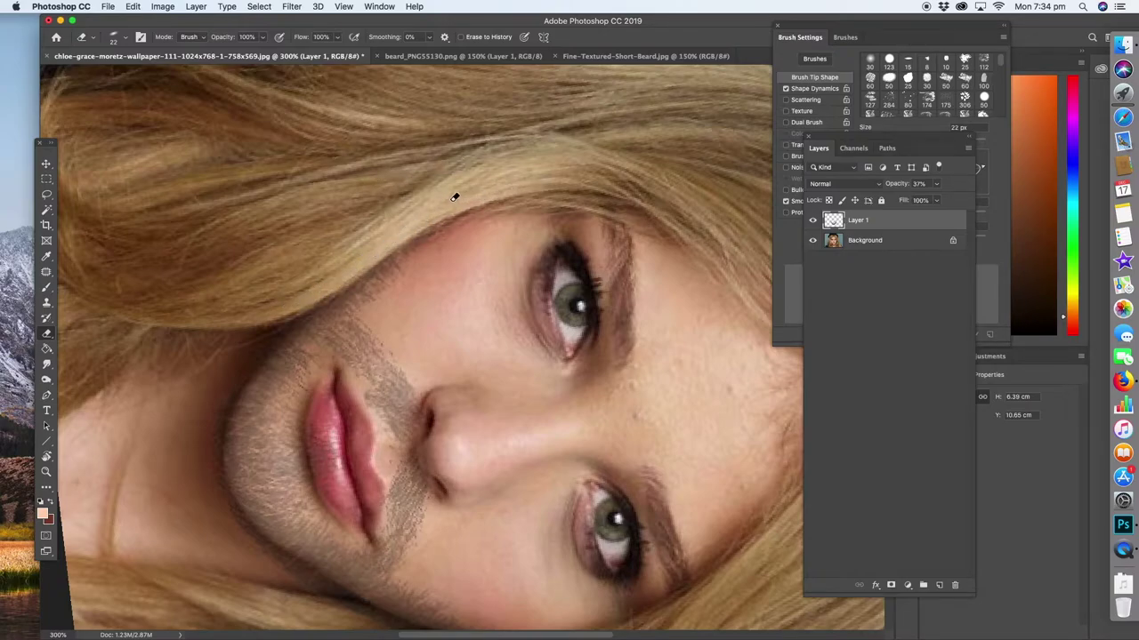
# Turn the canvas view around and then back toward upright
pyautogui.press('r')
pyautogui.moveTo(571, 189)
pyautogui.mouseDown()
pyautogui.moveTo(396, 186)
pyautogui.moveTo(590, 193)
pyautogui.moveTo(620, 184)
pyautogui.mouseUp()
pyautogui.moveTo(538, 183); pyautogui.dragTo(406, 199)
pyautogui.press('e')
pyautogui.moveTo(444, 165)
pyautogui.mouseDown()
pyautogui.moveTo(440, 272)
pyautogui.moveTo(451, 311)
pyautogui.mouseUp()
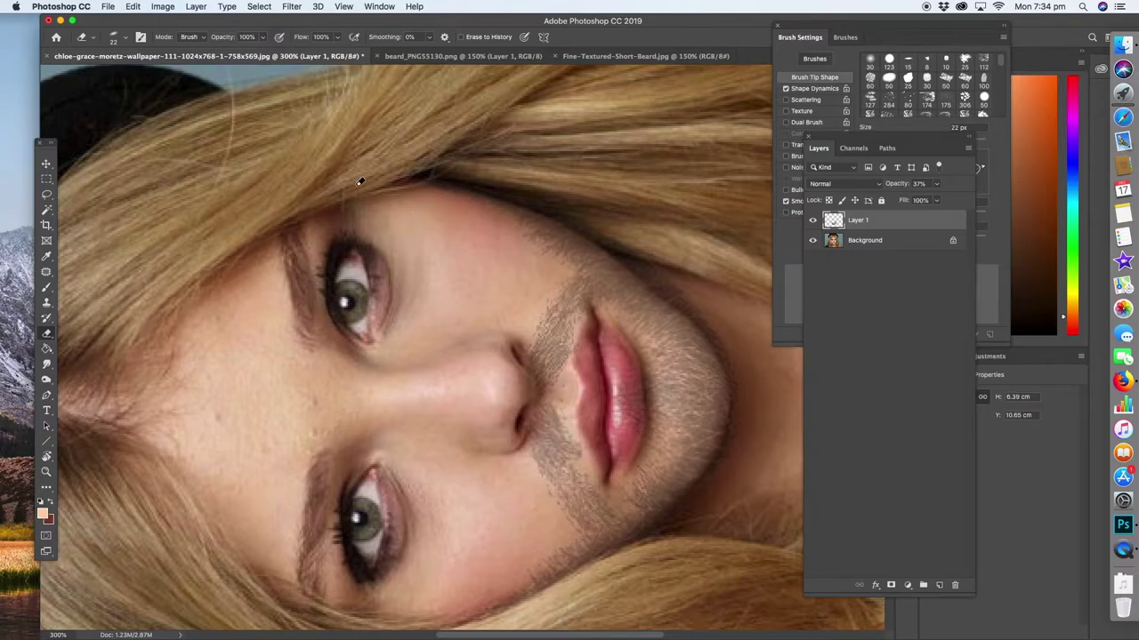
pyautogui.press('r')
pyautogui.moveTo(339, 173)
pyautogui.mouseDown()
pyautogui.moveTo(539, 196)
pyautogui.moveTo(383, 209)
pyautogui.moveTo(297, 276)
pyautogui.mouseUp()
pyautogui.press('e')
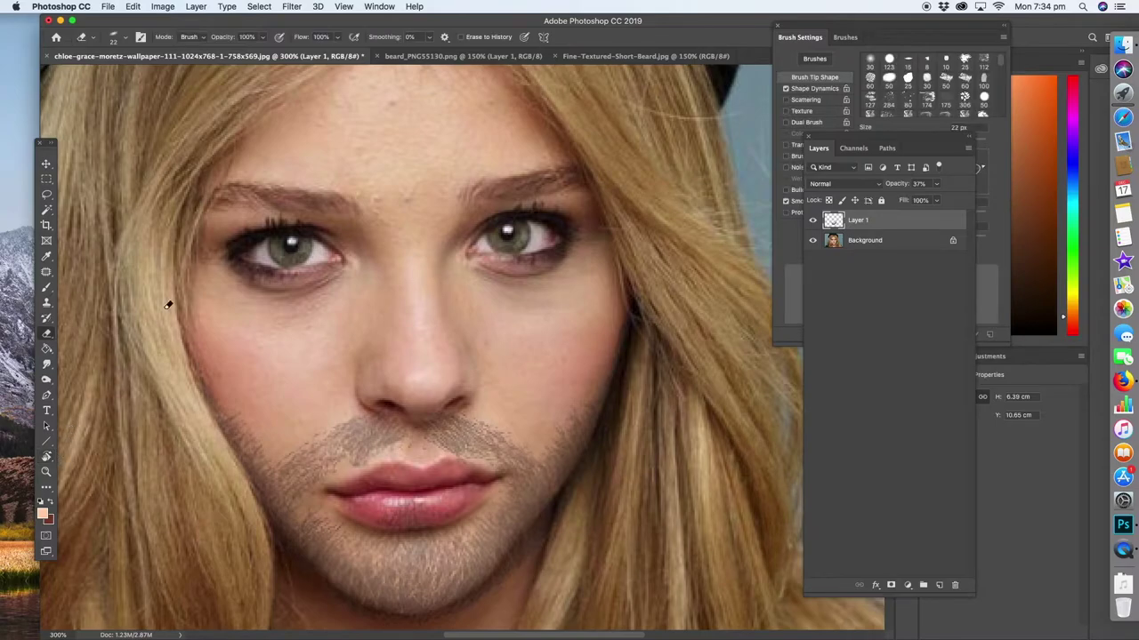
pyautogui.press('z')
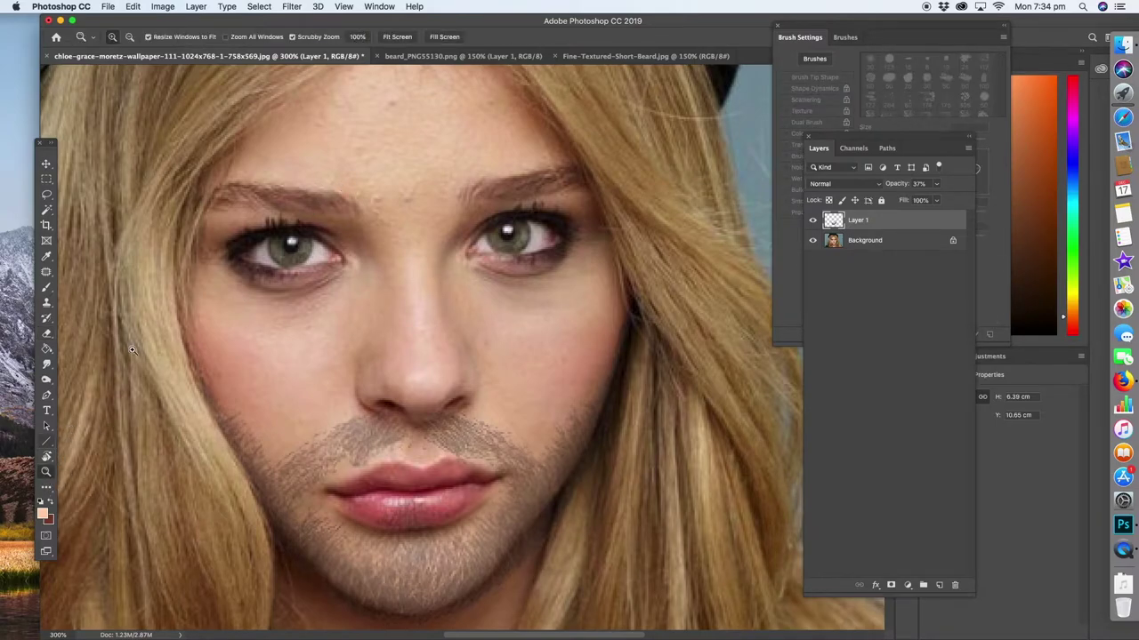
# Fit the image on screen and raise Layer 1's opacity back to 100%
pyautogui.rightClick(337, 190)
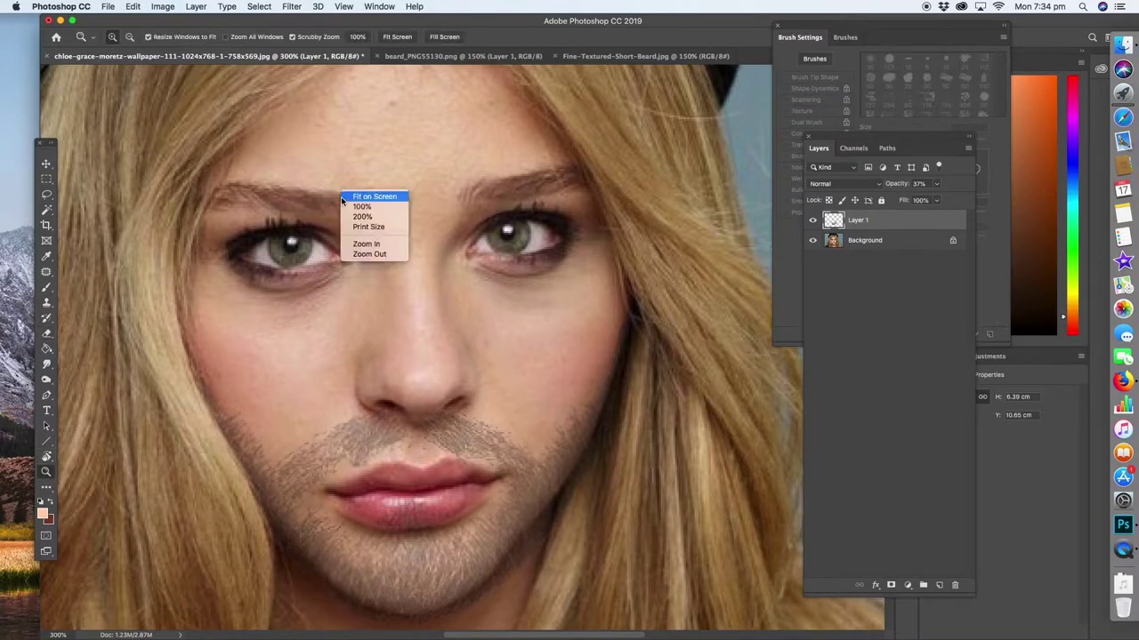
pyautogui.click(365, 193)
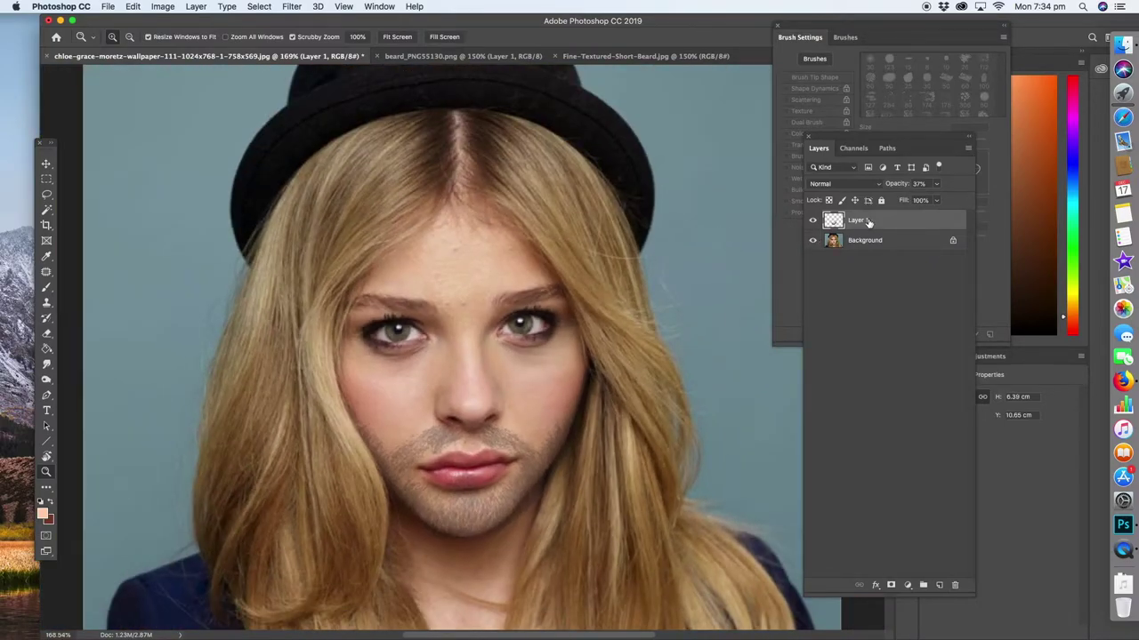
pyautogui.click(937, 185)
pyautogui.moveTo(932, 201); pyautogui.dragTo(974, 201)
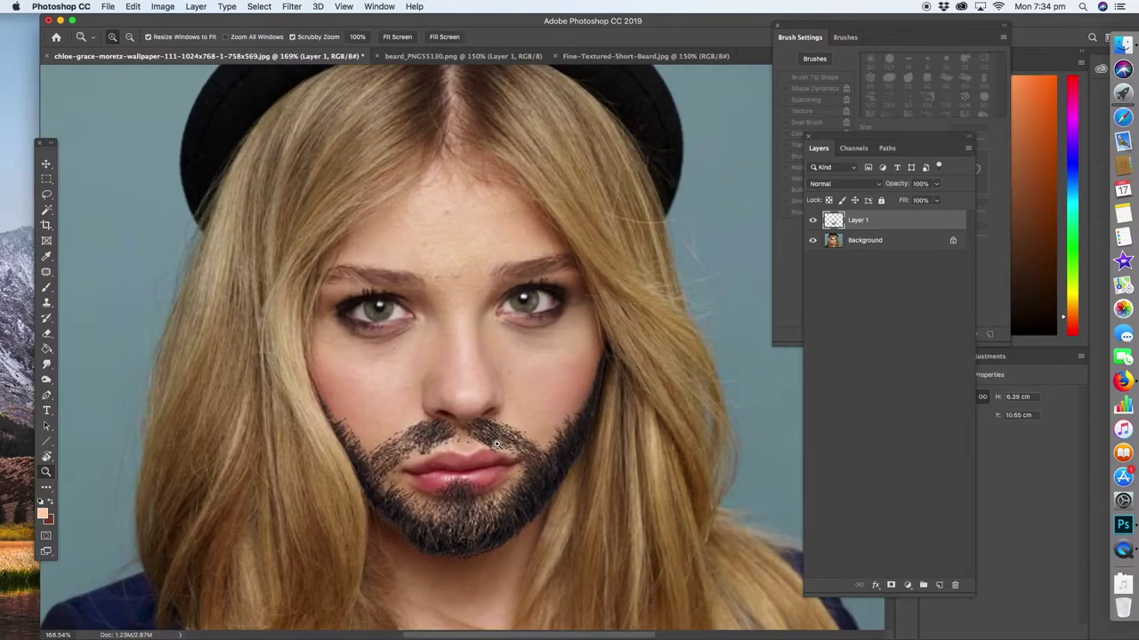
# Zoom in closely on the beard around the lower lip
pyautogui.click(503, 454)
pyautogui.click(504, 435)
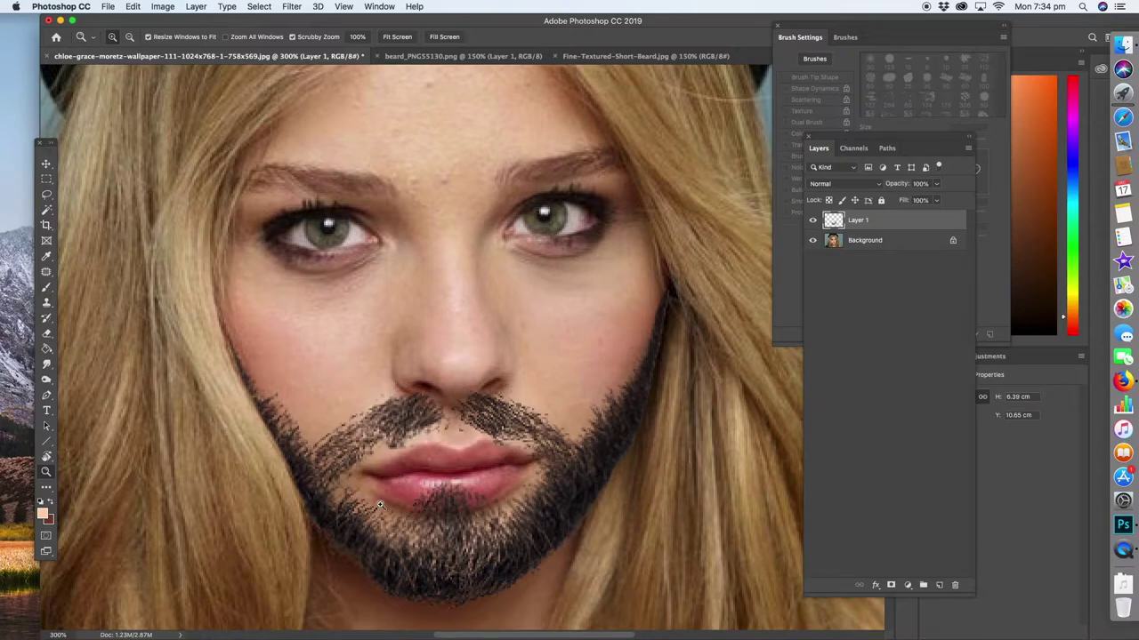
pyautogui.click(490, 517)
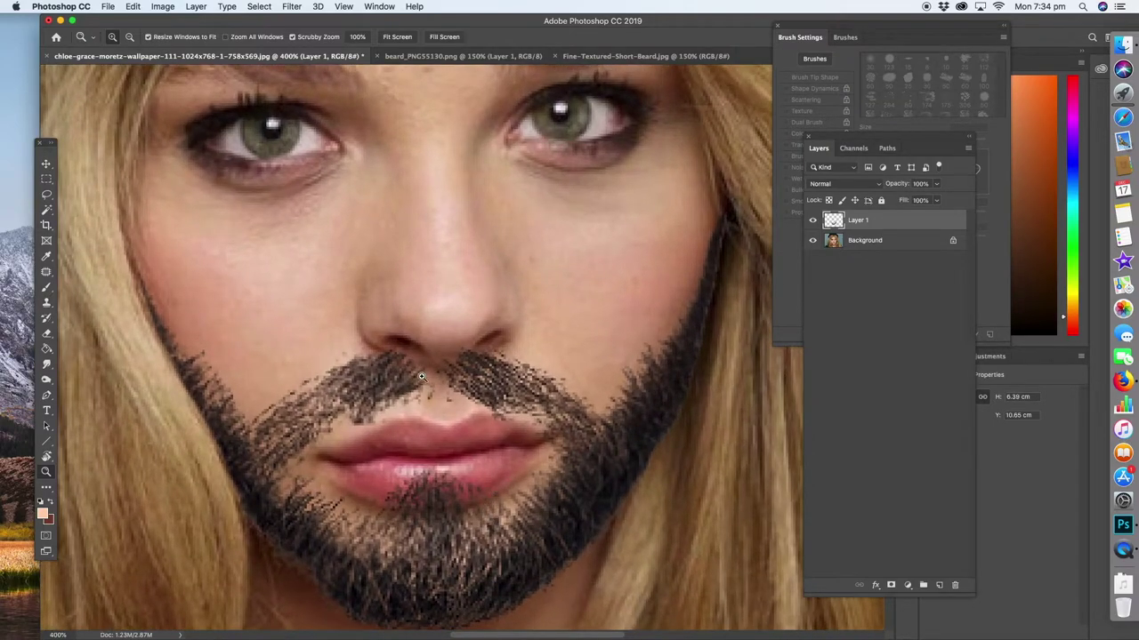
pyautogui.moveTo(465, 393); pyautogui.dragTo(413, 332)
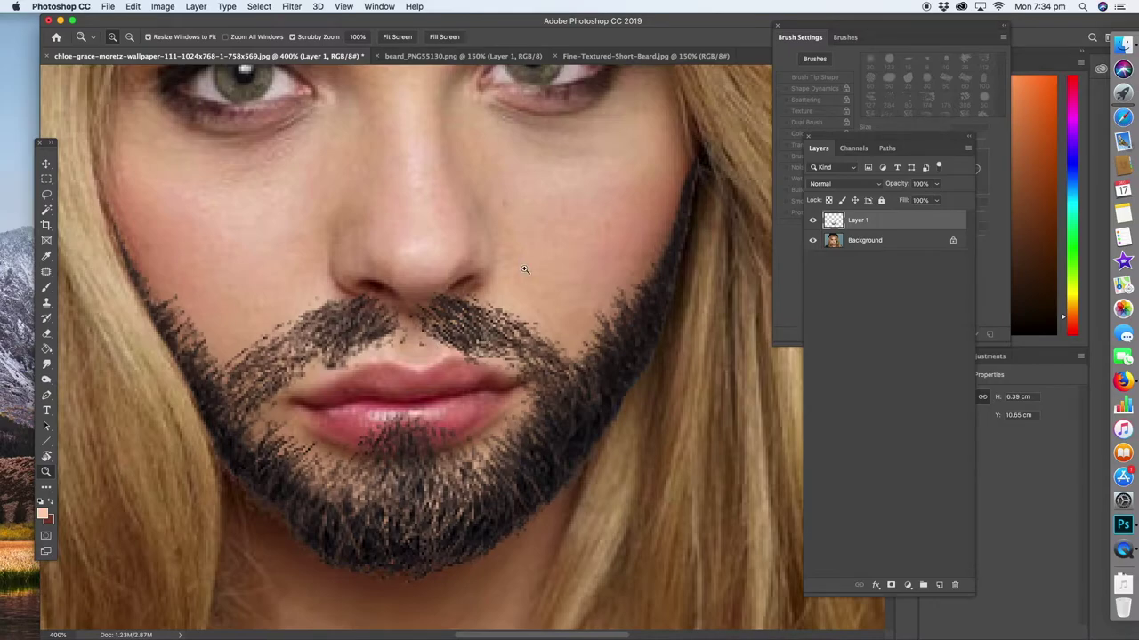
# Create Layer 1 copy, turn off Layer 1's visibility, and erase hairs from the lower lip
pyautogui.rightClick(860, 227)
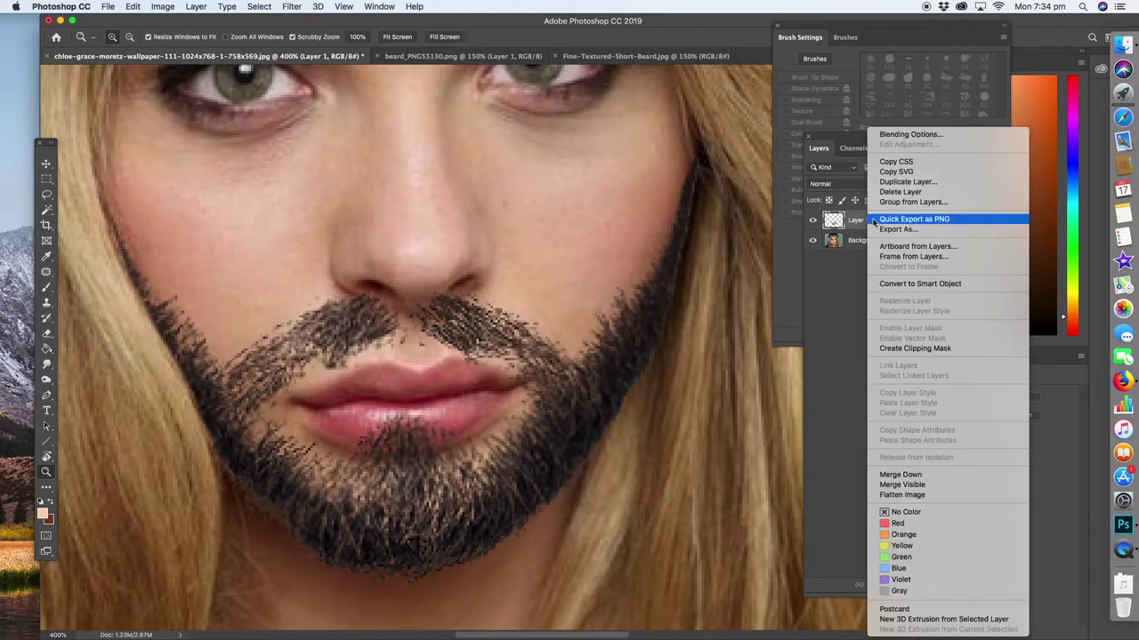
pyautogui.click(907, 182)
pyautogui.click(658, 273)
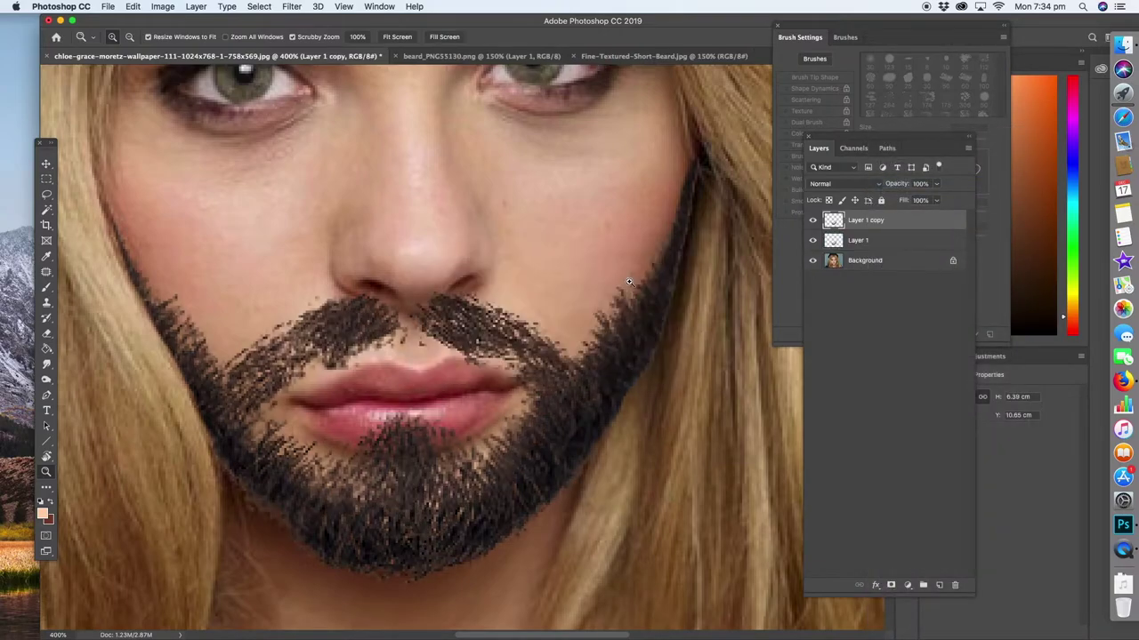
pyautogui.click(812, 241)
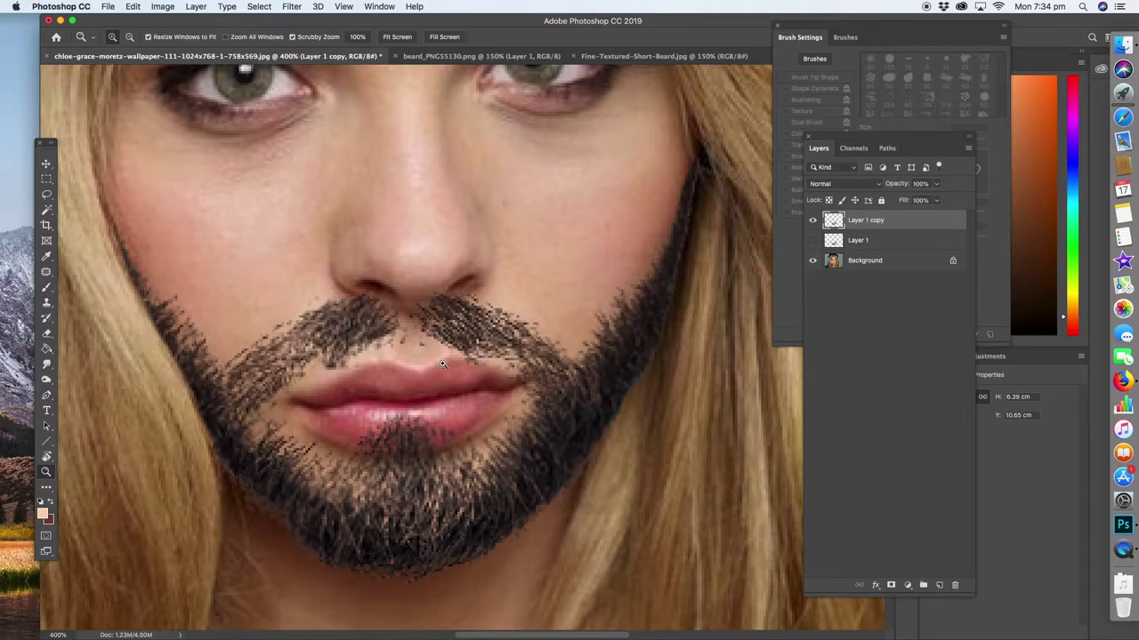
pyautogui.click(46, 333)
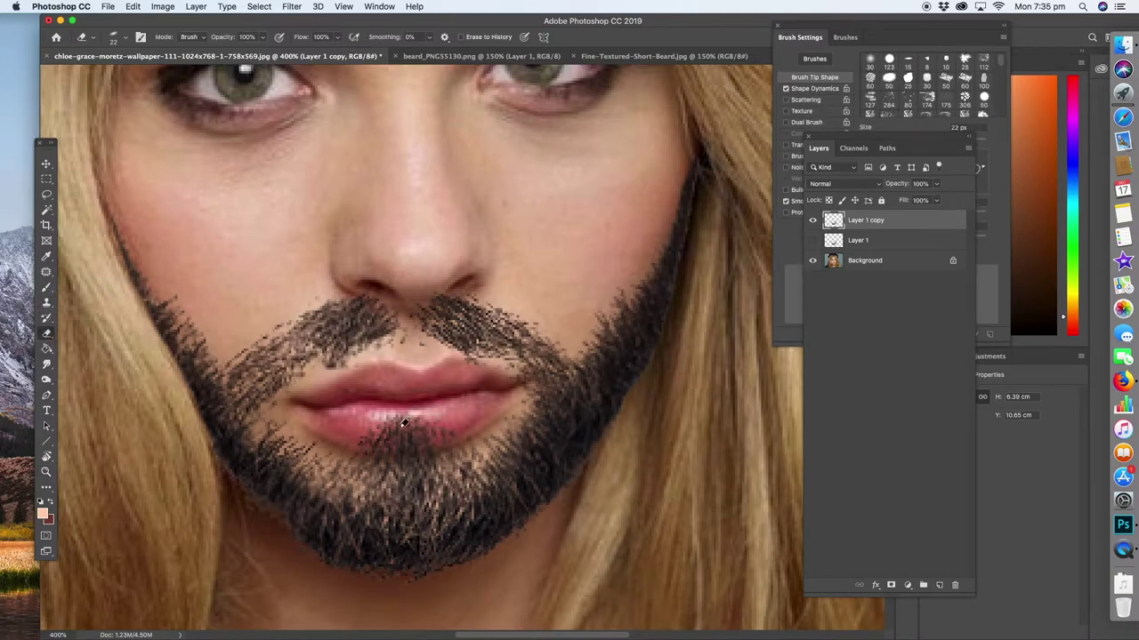
pyautogui.moveTo(354, 428)
pyautogui.mouseDown()
pyautogui.moveTo(419, 440)
pyautogui.moveTo(466, 421)
pyautogui.moveTo(372, 425)
pyautogui.moveTo(427, 420)
pyautogui.mouseUp()
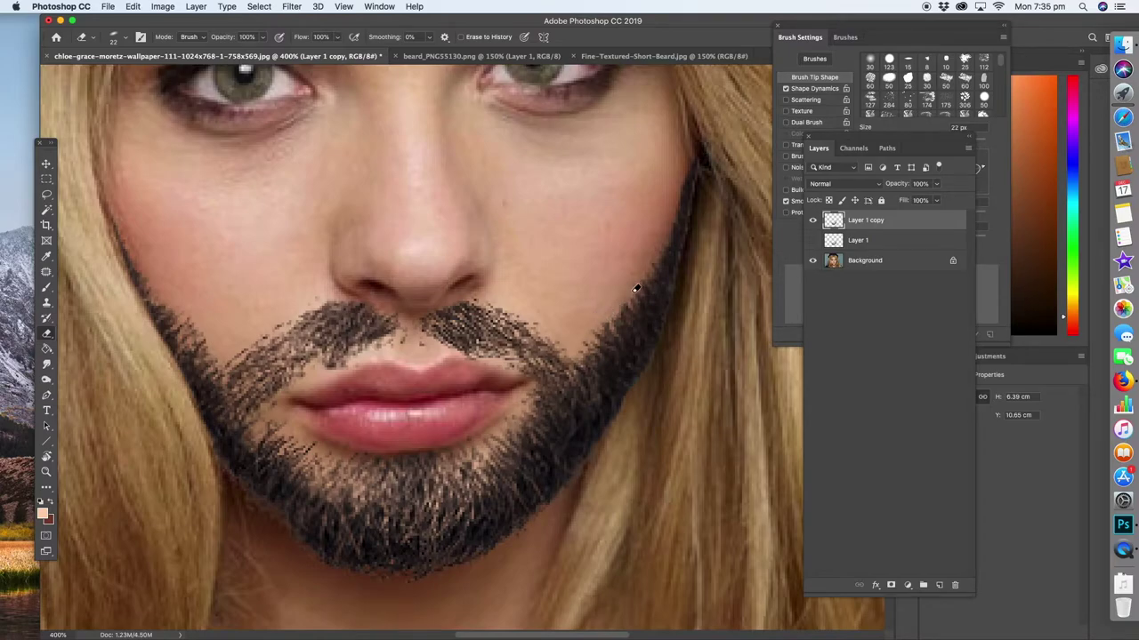
# Zoom out, hide Layer 1 copy, and show and select Layer 1
pyautogui.click(46, 472)
pyautogui.keyDown('alt'); pyautogui.click(396, 384); pyautogui.keyUp('alt')
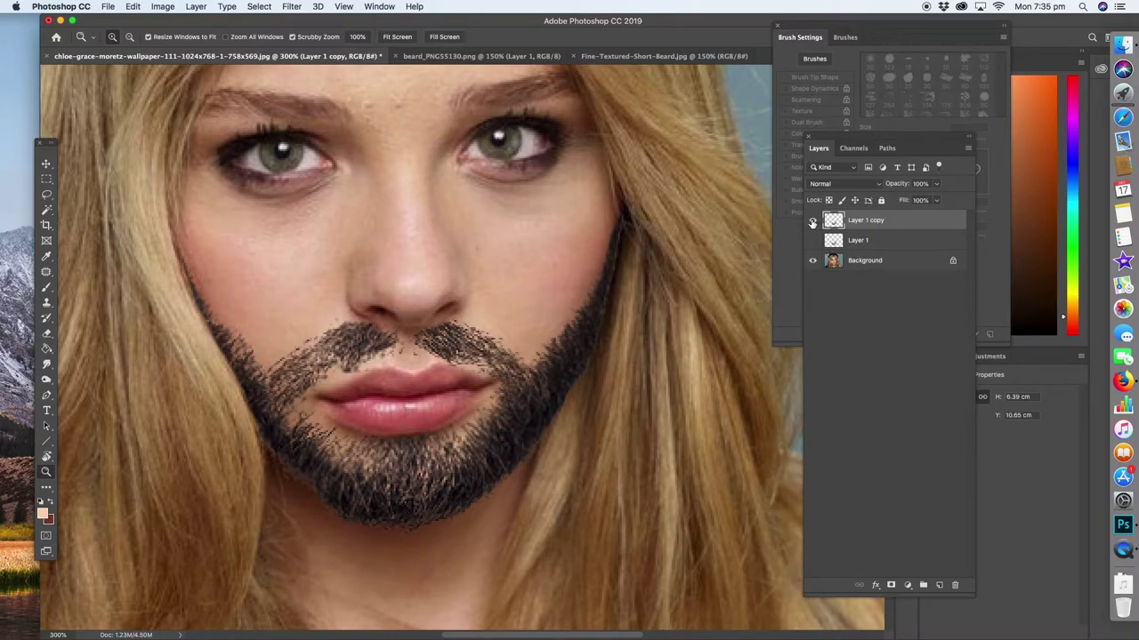
pyautogui.click(812, 222)
pyautogui.click(857, 242)
pyautogui.click(812, 240)
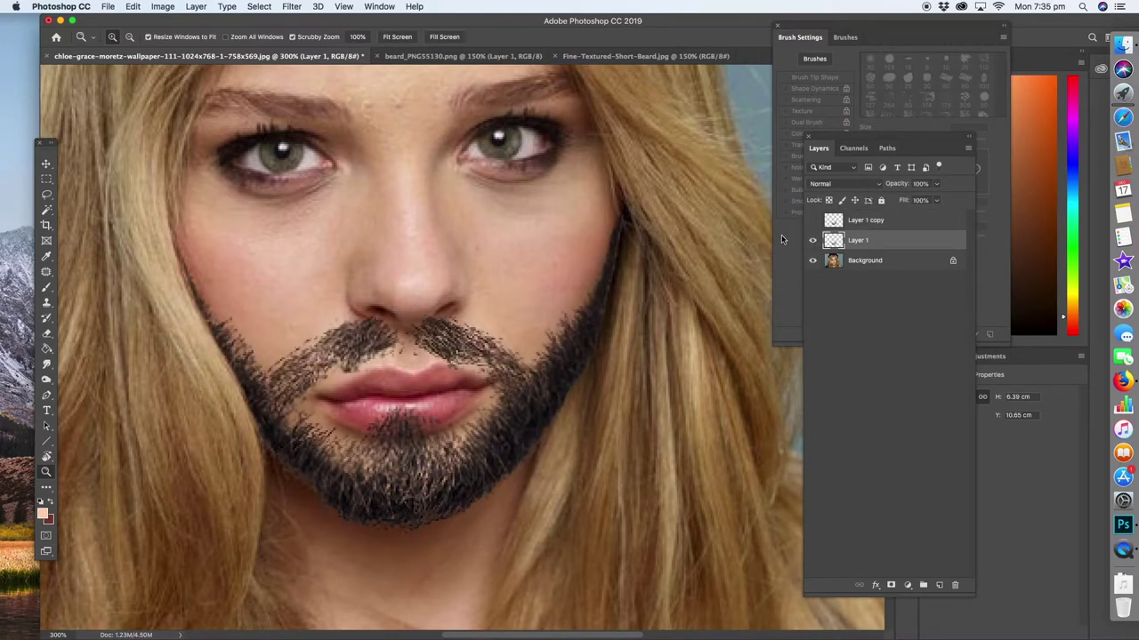
pyautogui.click(46, 165)
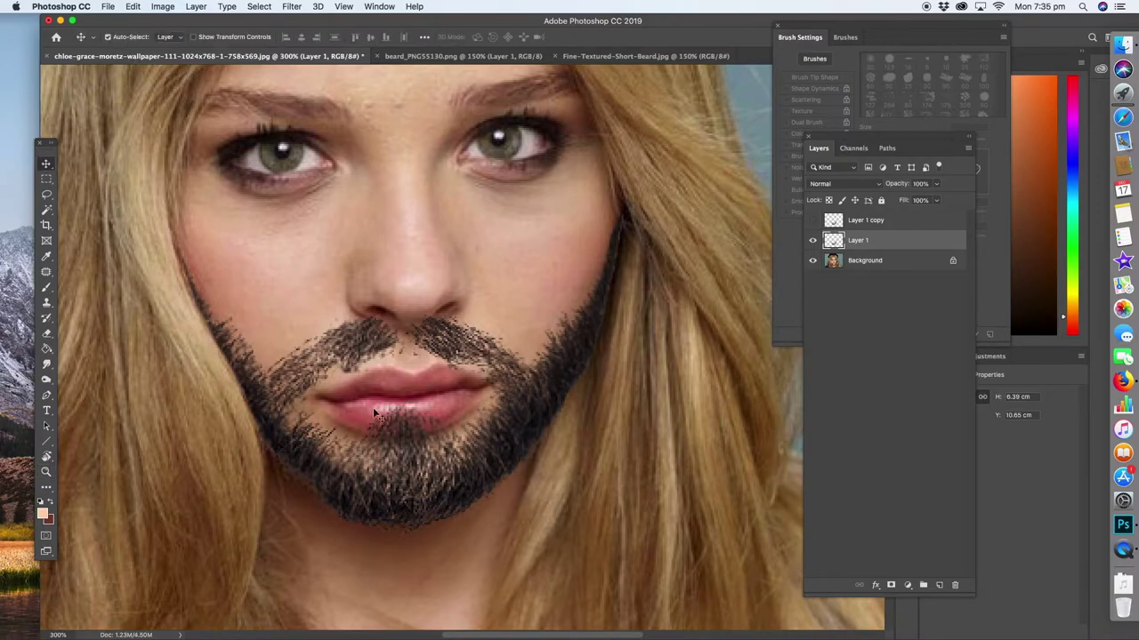
# Warp Layer 1's beard up above the lips, commit it, then undo the warp
pyautogui.click(133, 7)
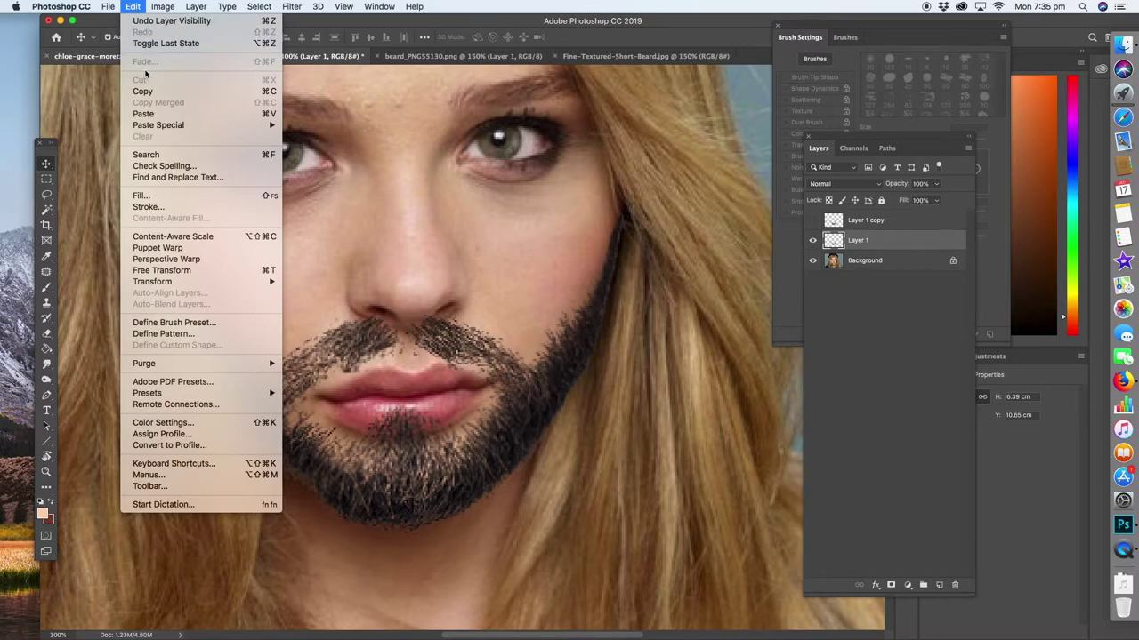
pyautogui.moveTo(163, 283)
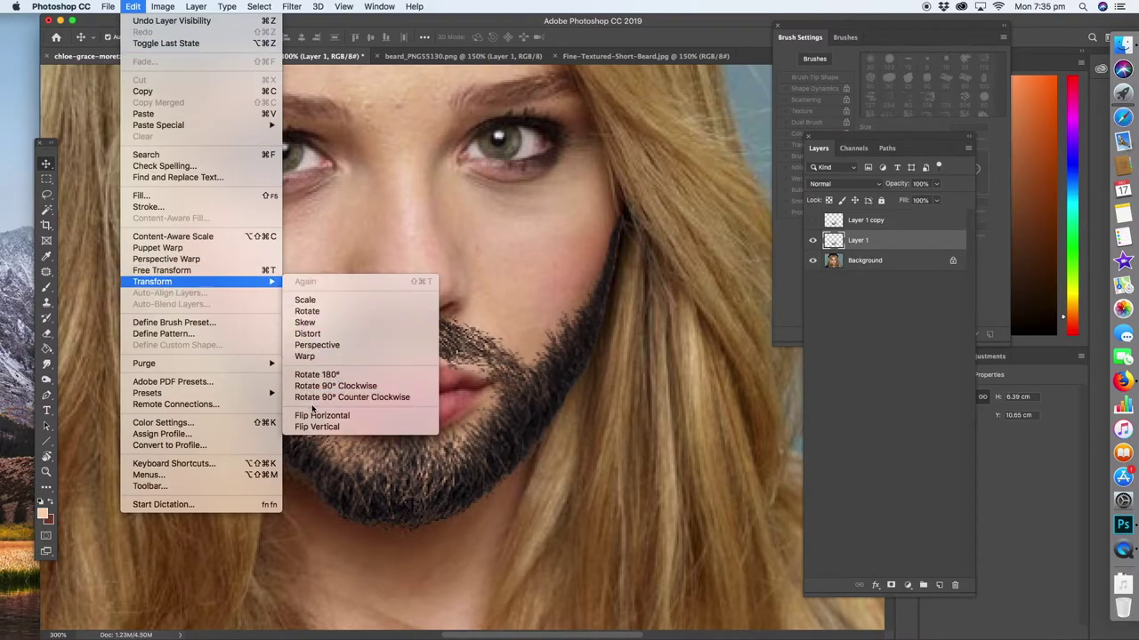
pyautogui.click(322, 357)
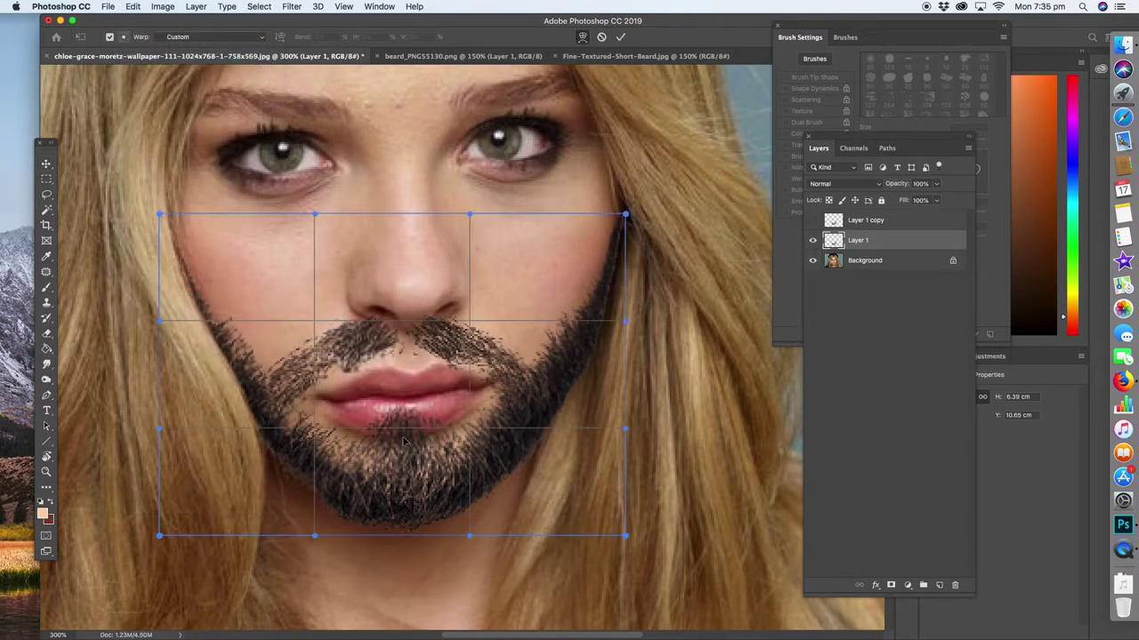
pyautogui.moveTo(408, 425); pyautogui.dragTo(471, 355)
pyautogui.moveTo(352, 381); pyautogui.dragTo(222, 325)
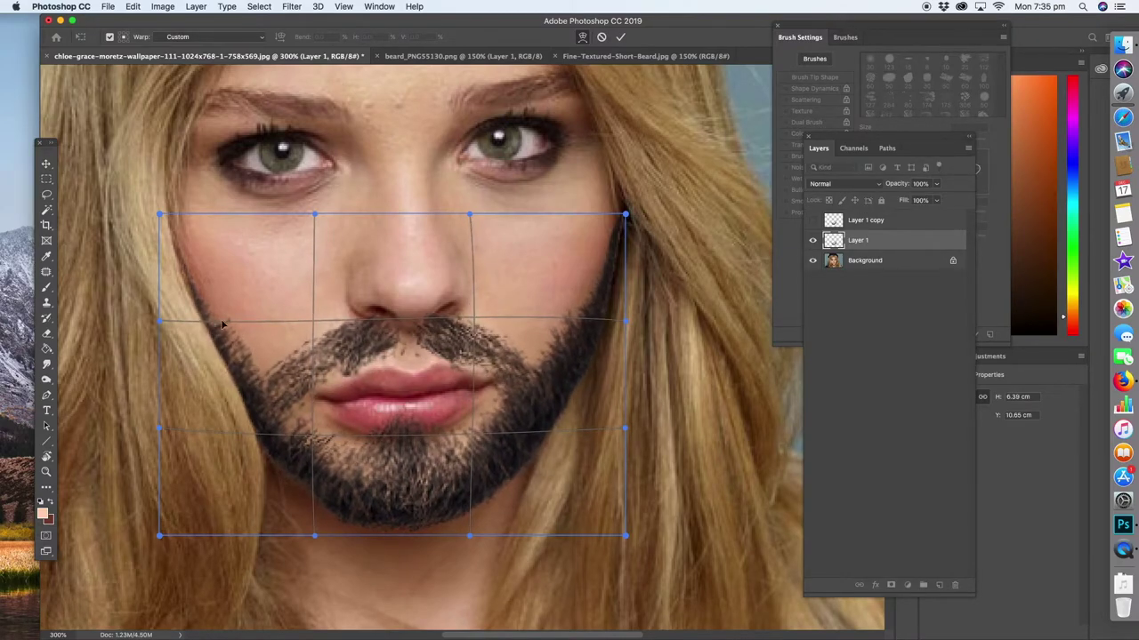
pyautogui.click(46, 194)
pyautogui.click(131, 6)
pyautogui.click(153, 22)
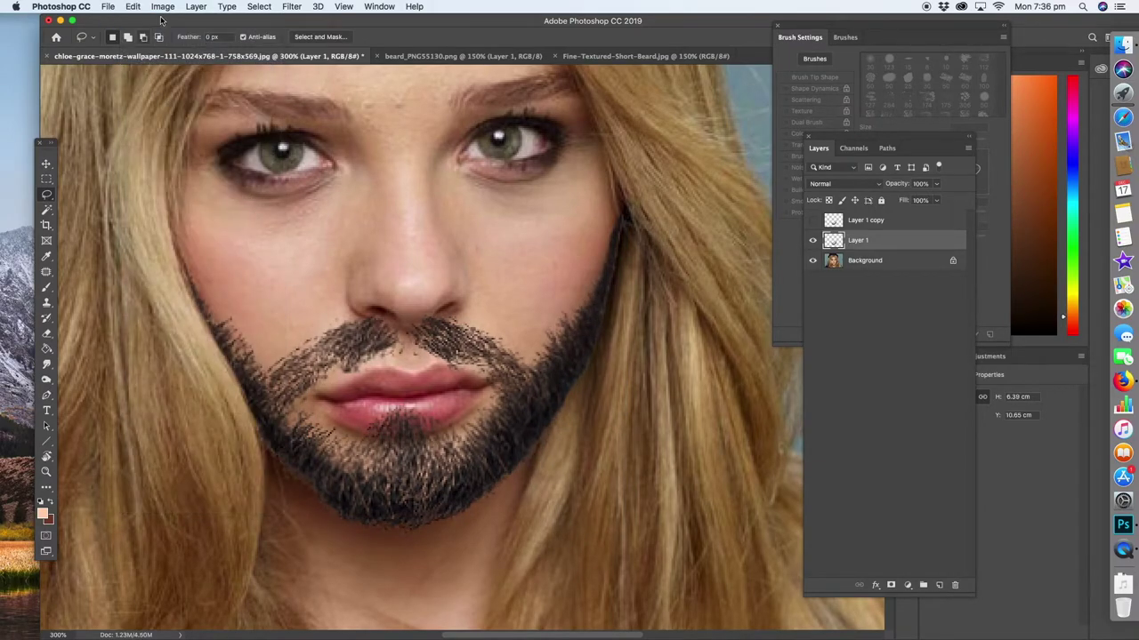
# Lasso the moustache and warp it lower so it curves down toward the upper lip
pyautogui.rightClick(47, 199)
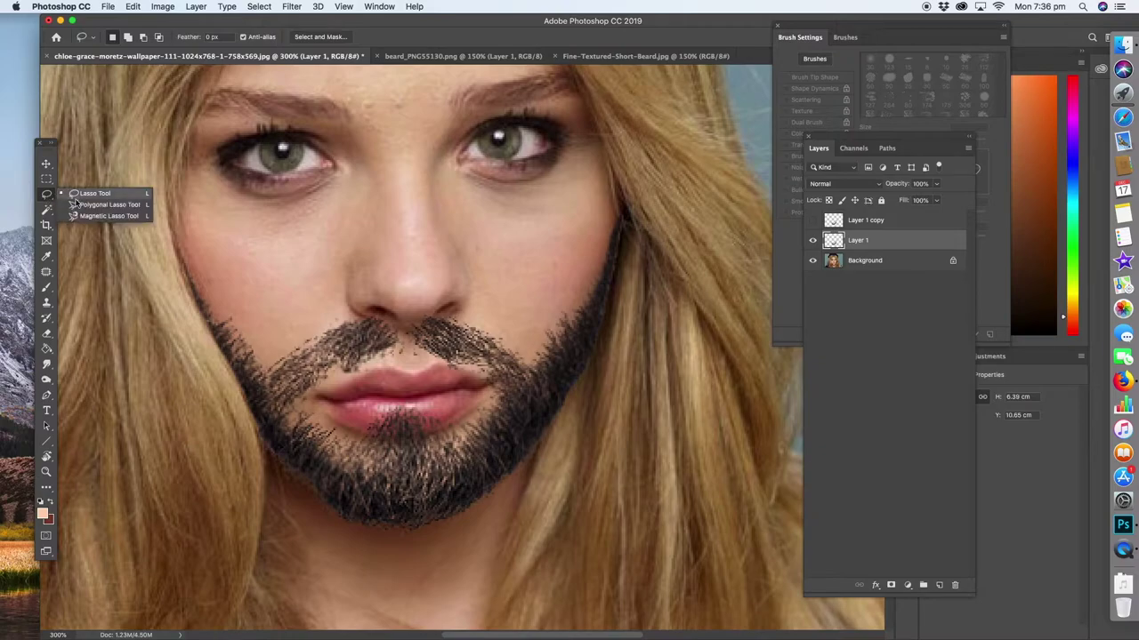
pyautogui.click(96, 194)
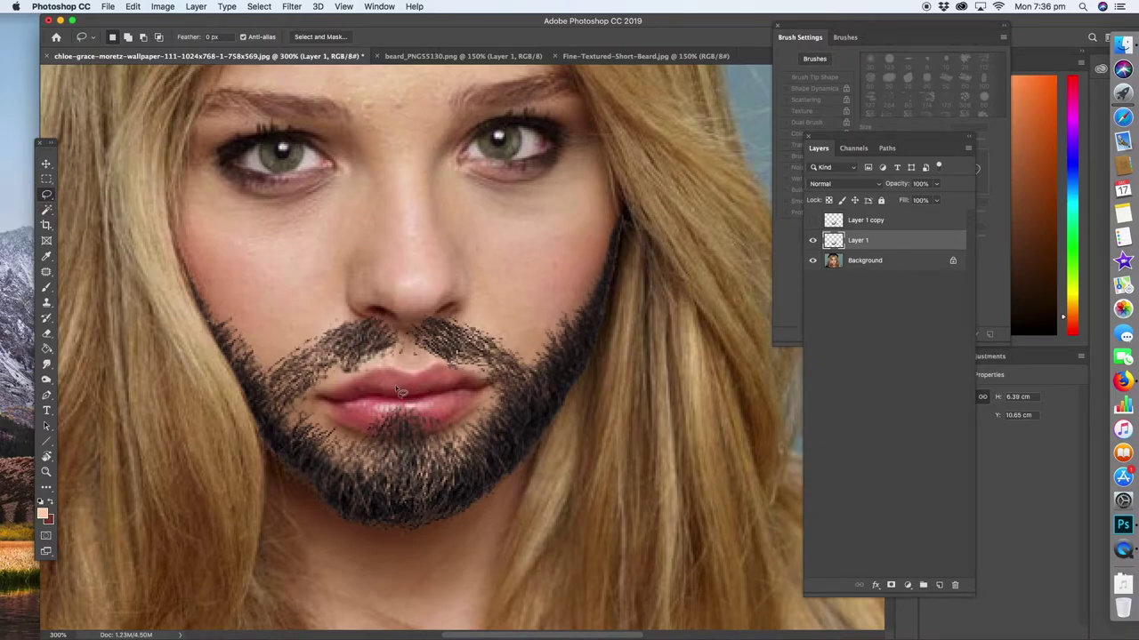
pyautogui.moveTo(402, 371)
pyautogui.mouseDown()
pyautogui.moveTo(291, 408)
pyautogui.moveTo(269, 361)
pyautogui.moveTo(284, 322)
pyautogui.moveTo(360, 284)
pyautogui.moveTo(460, 285)
pyautogui.moveTo(524, 342)
pyautogui.moveTo(532, 370)
pyautogui.moveTo(481, 393)
pyautogui.moveTo(405, 372)
pyautogui.mouseUp()
pyautogui.click(132, 6)
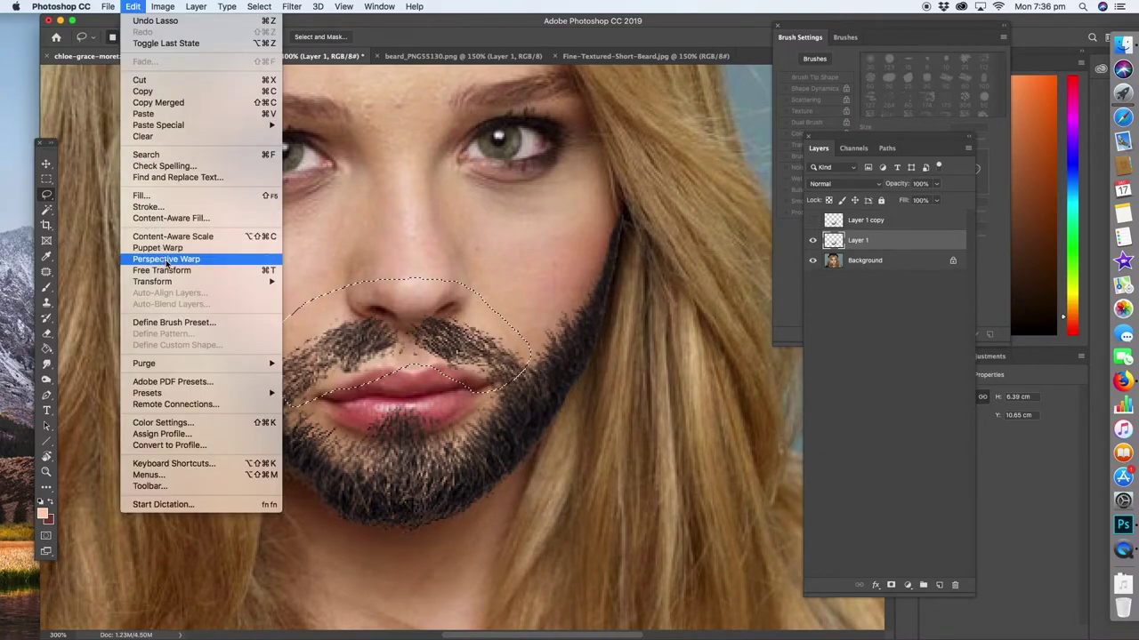
pyautogui.moveTo(170, 286)
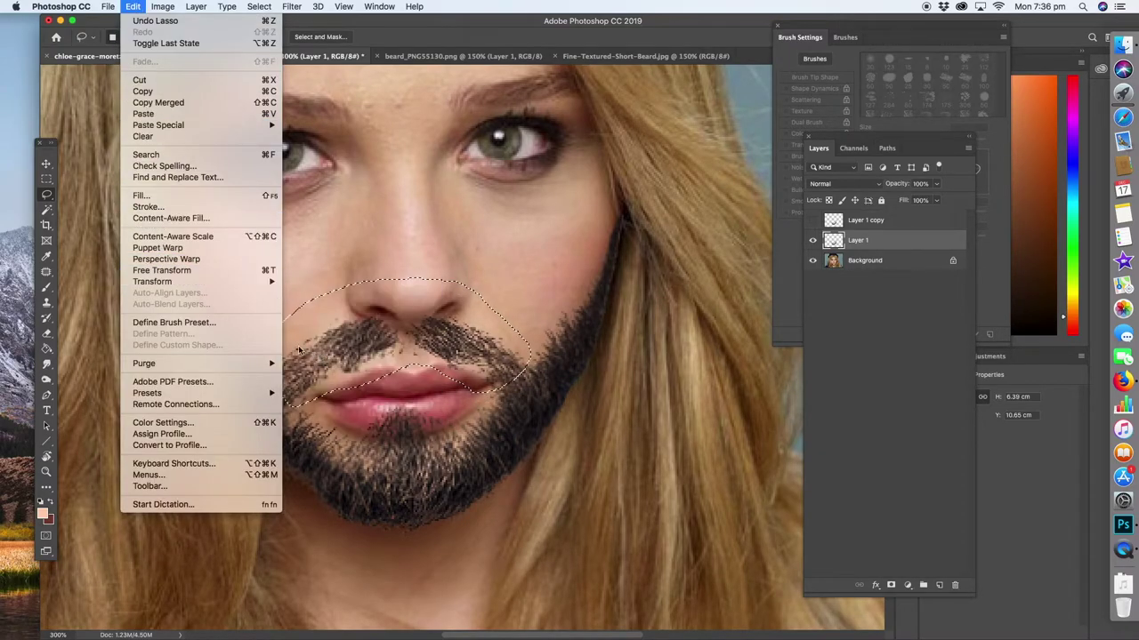
pyautogui.click(304, 356)
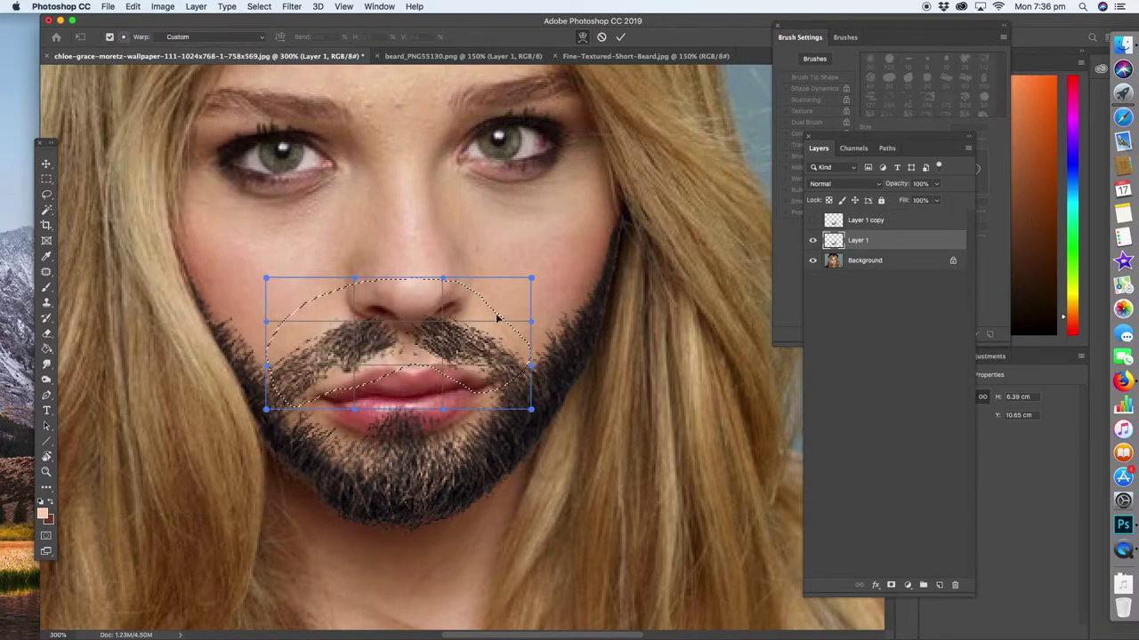
pyautogui.moveTo(409, 331); pyautogui.dragTo(455, 364)
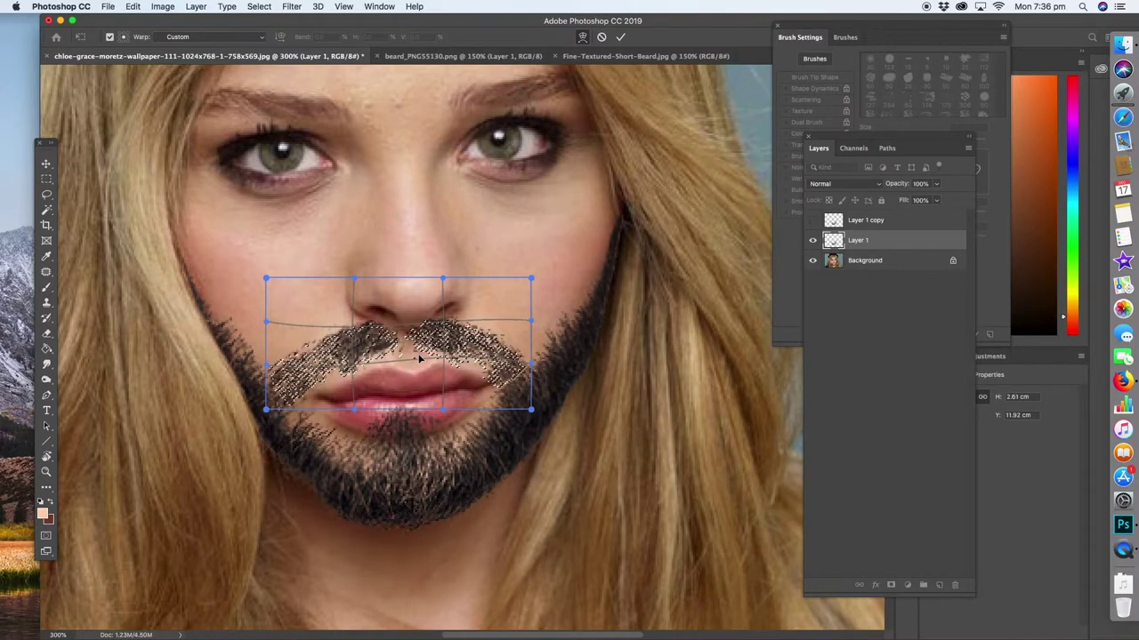
pyautogui.moveTo(411, 329); pyautogui.dragTo(411, 337)
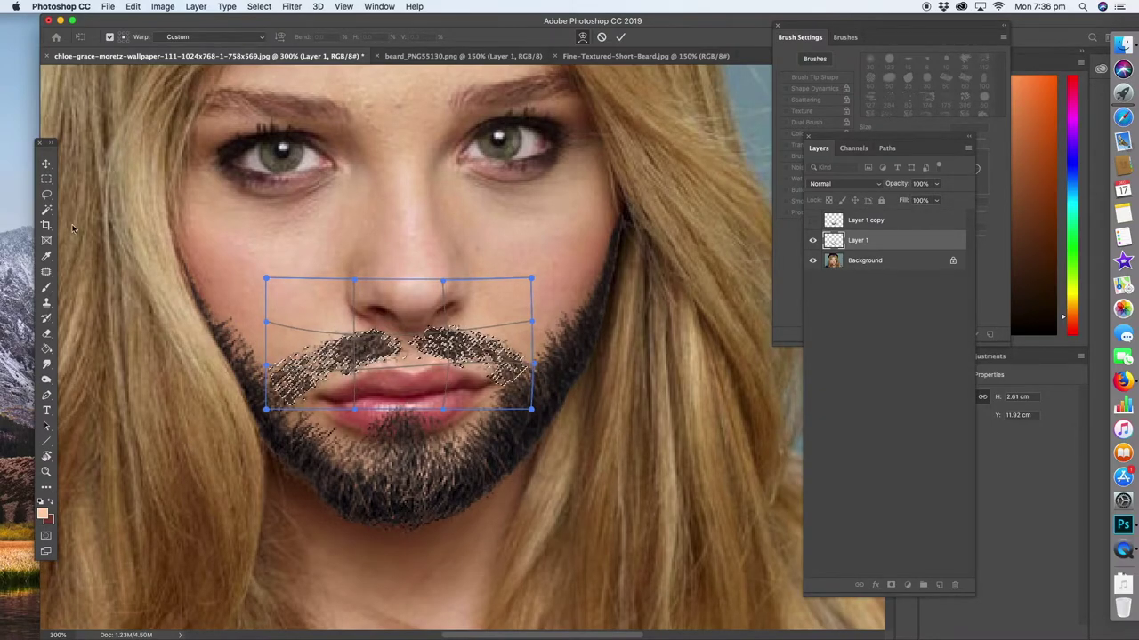
pyautogui.press('Return')
pyautogui.click(51, 195)
# Clear the moustache selection so no warp or selection stays active
pyautogui.press('super+d')
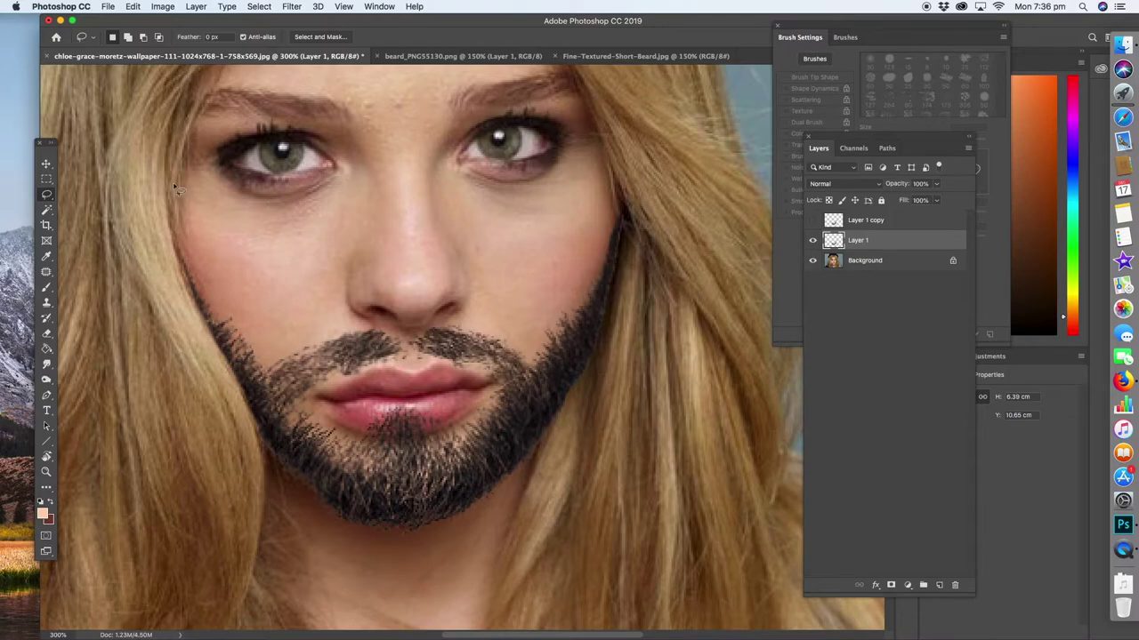
pyautogui.click(133, 7)
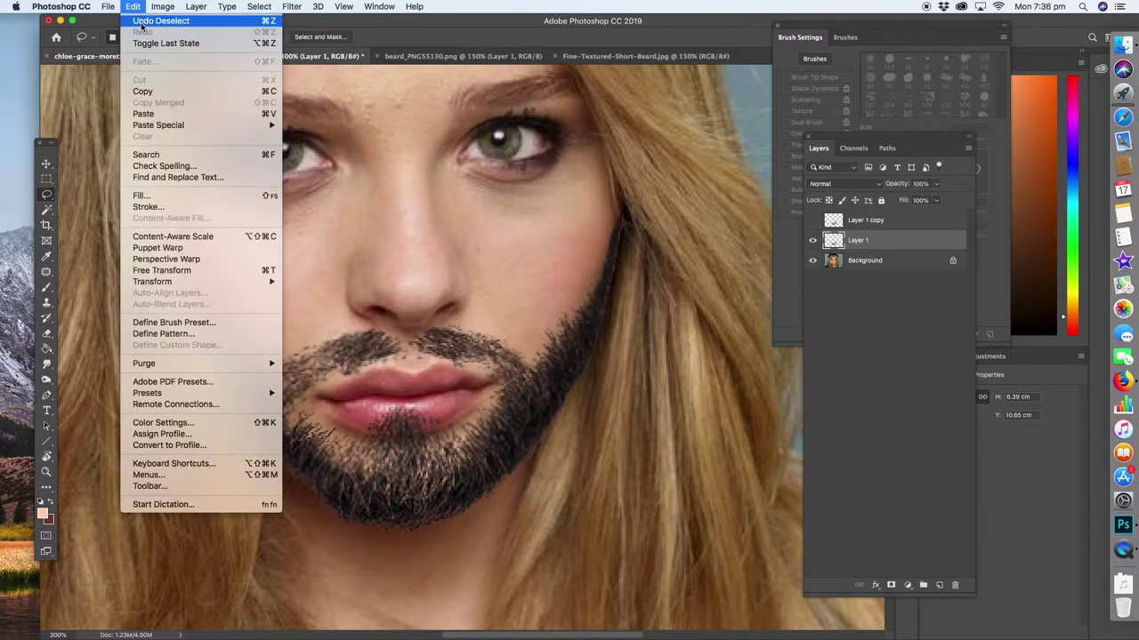
pyautogui.click(141, 23)
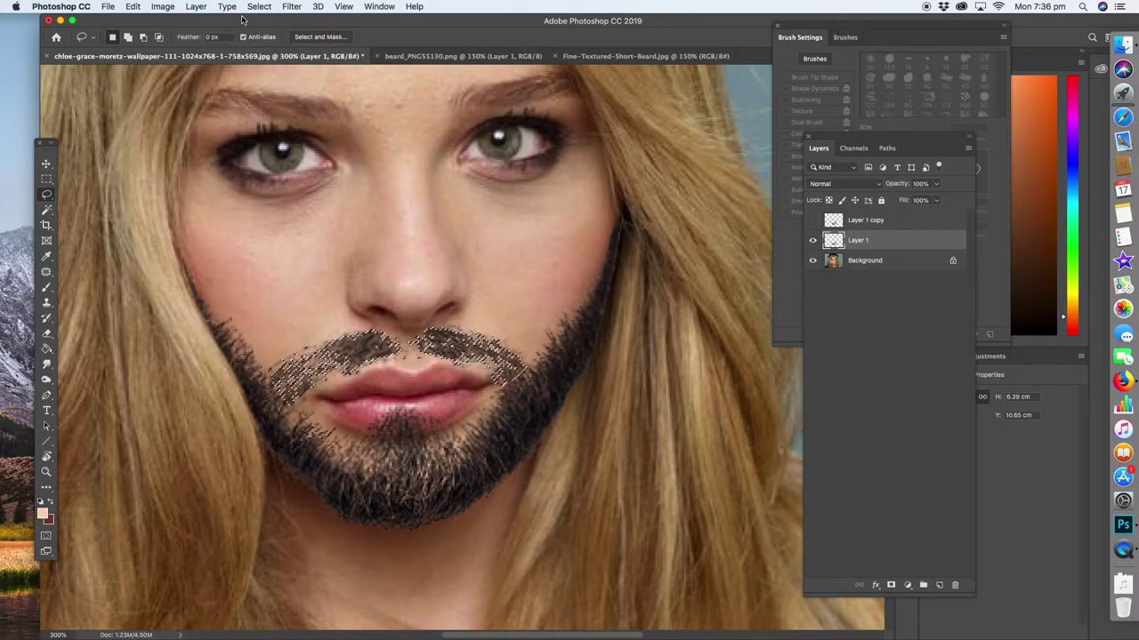
pyautogui.click(293, 7)
pyautogui.press('Escape')
pyautogui.press('super+d')
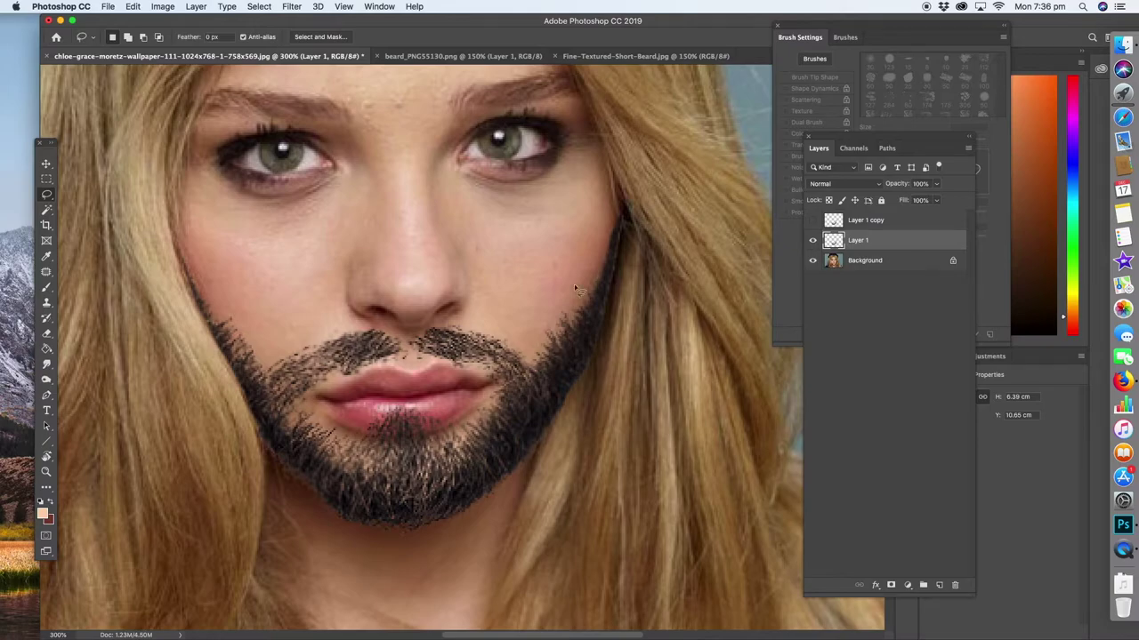
# Show Layer 1 copy, hide Layer 1, and make Layer 1 copy the active layer, reframing on the face
pyautogui.click(46, 472)
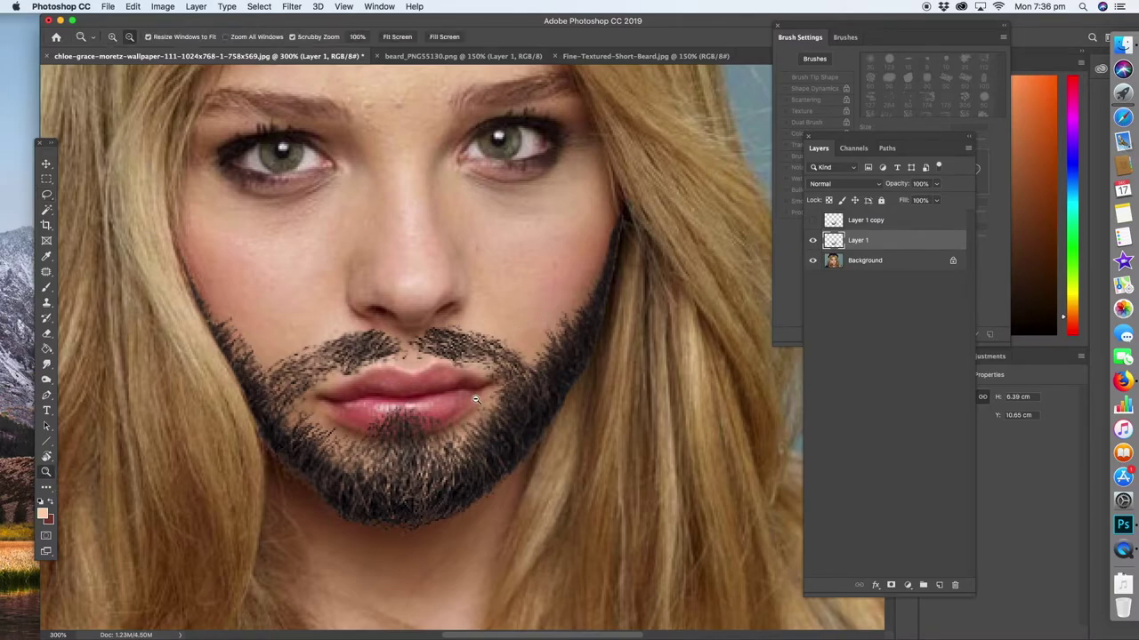
pyautogui.keyDown('alt'); pyautogui.click(480, 401); pyautogui.keyUp('alt')
pyautogui.click(812, 220)
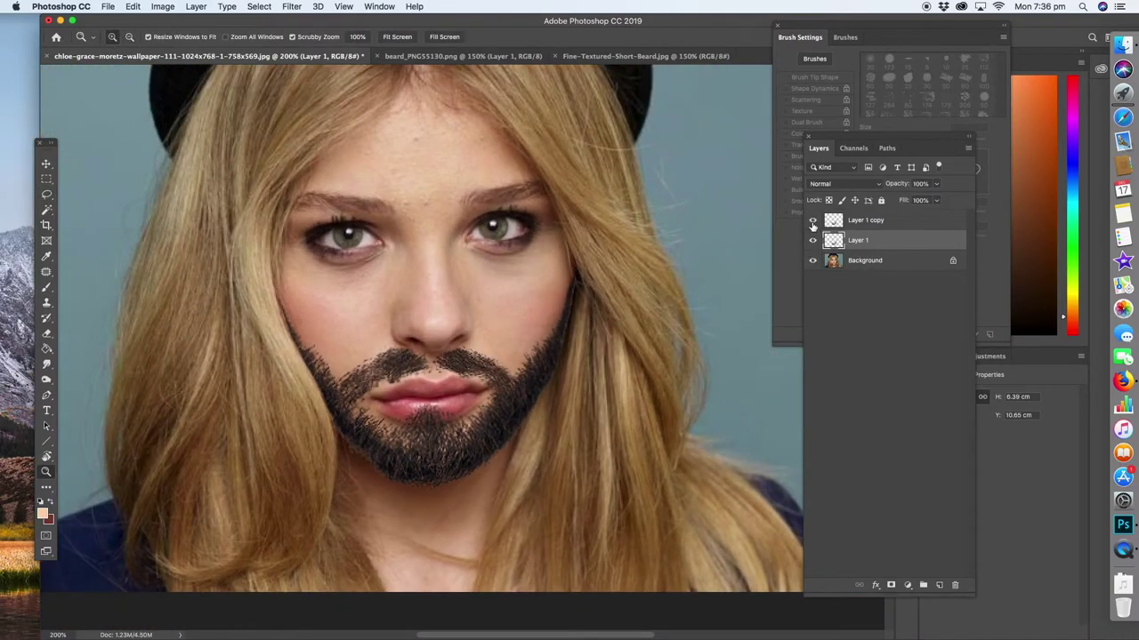
pyautogui.click(812, 240)
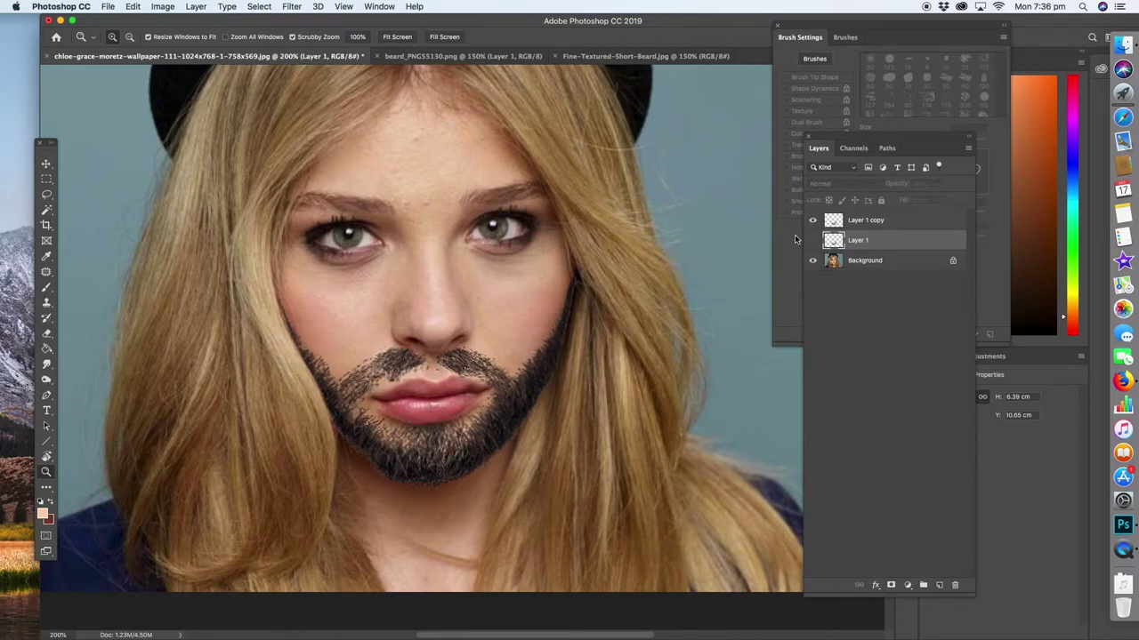
pyautogui.click(862, 223)
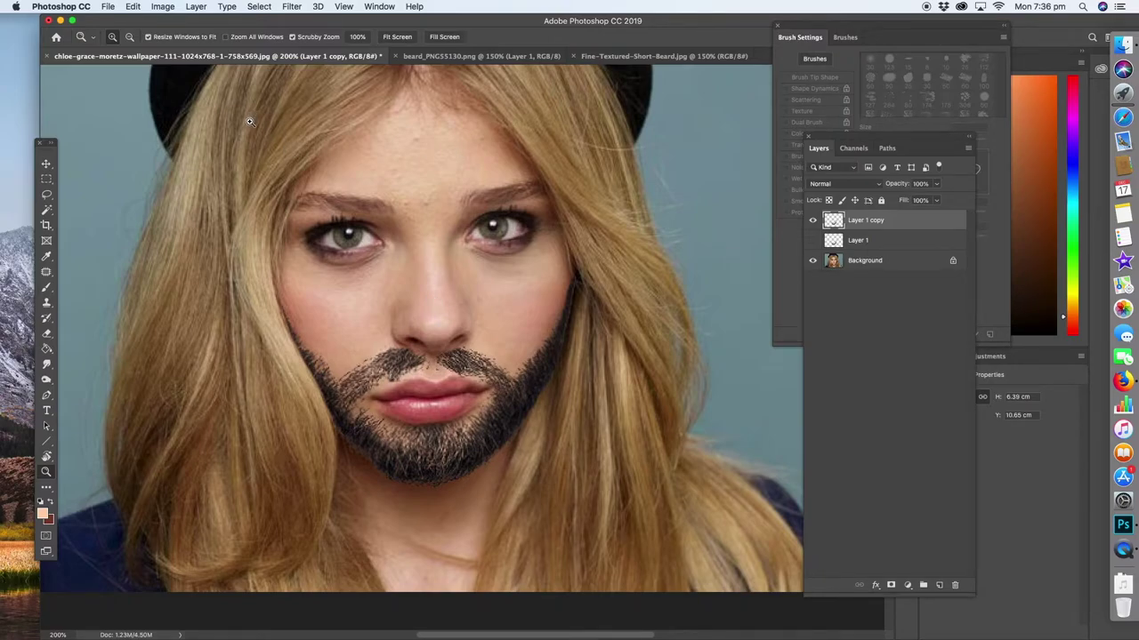
pyautogui.keyDown('alt'); pyautogui.click(429, 263); pyautogui.keyUp('alt')
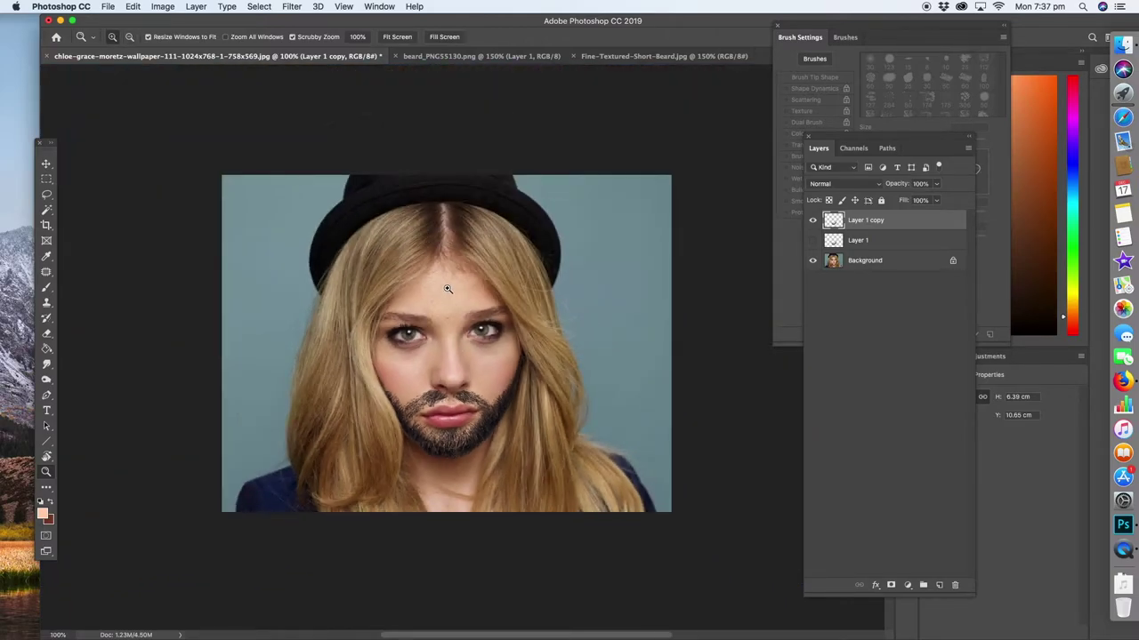
pyautogui.click(407, 249)
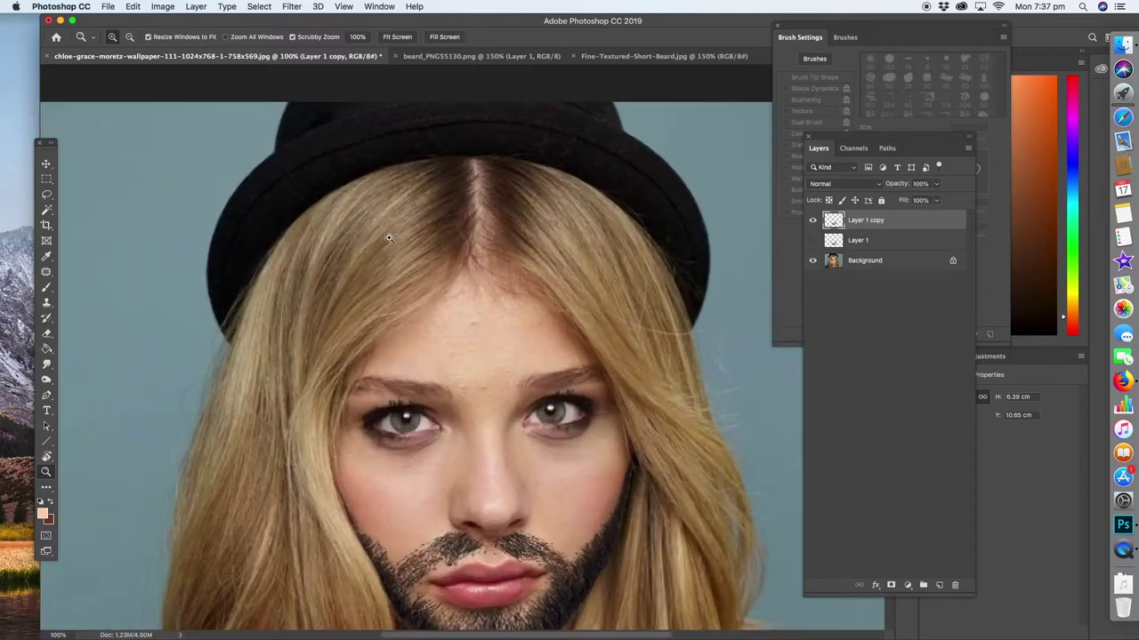
pyautogui.moveTo(419, 267)
pyautogui.mouseDown()
pyautogui.moveTo(437, 196)
pyautogui.moveTo(414, 250)
pyautogui.mouseUp()
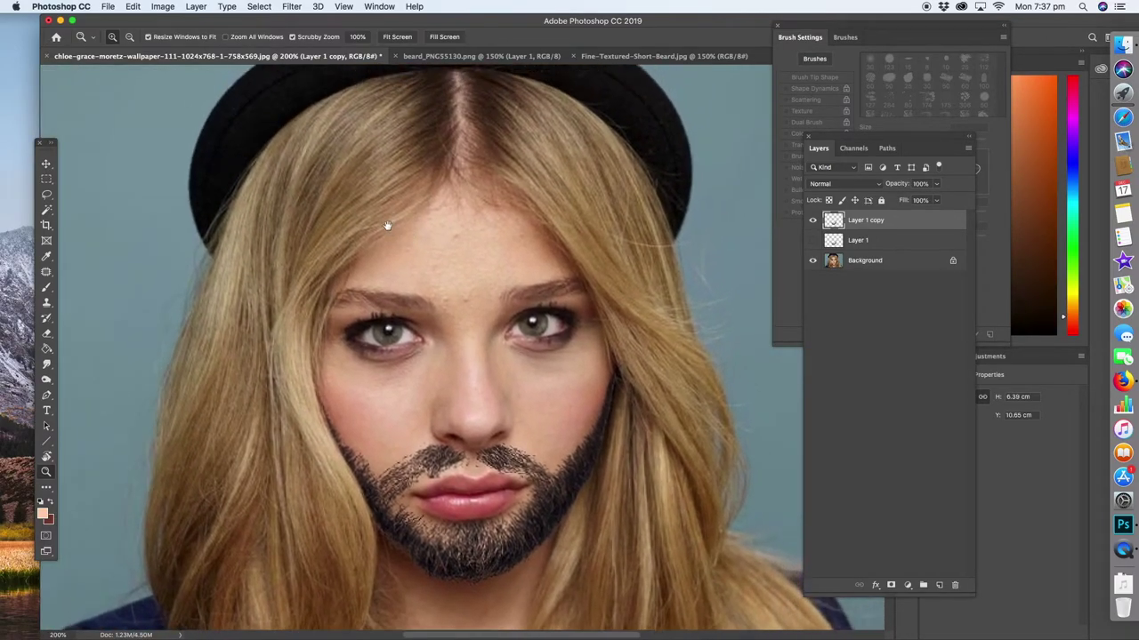
# Mute the beard's colour with Vibrance set to vibrance -63 and saturation -80
pyautogui.click(163, 7)
pyautogui.moveTo(175, 38)
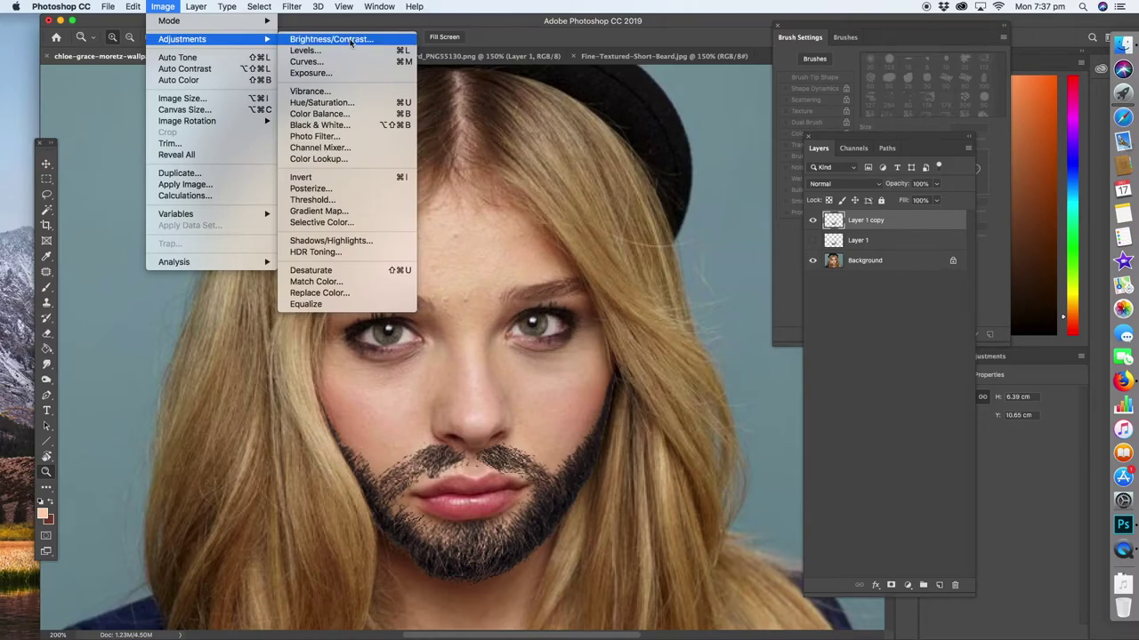
pyautogui.click(312, 91)
pyautogui.moveTo(527, 233); pyautogui.dragTo(479, 262)
pyautogui.click(610, 217)
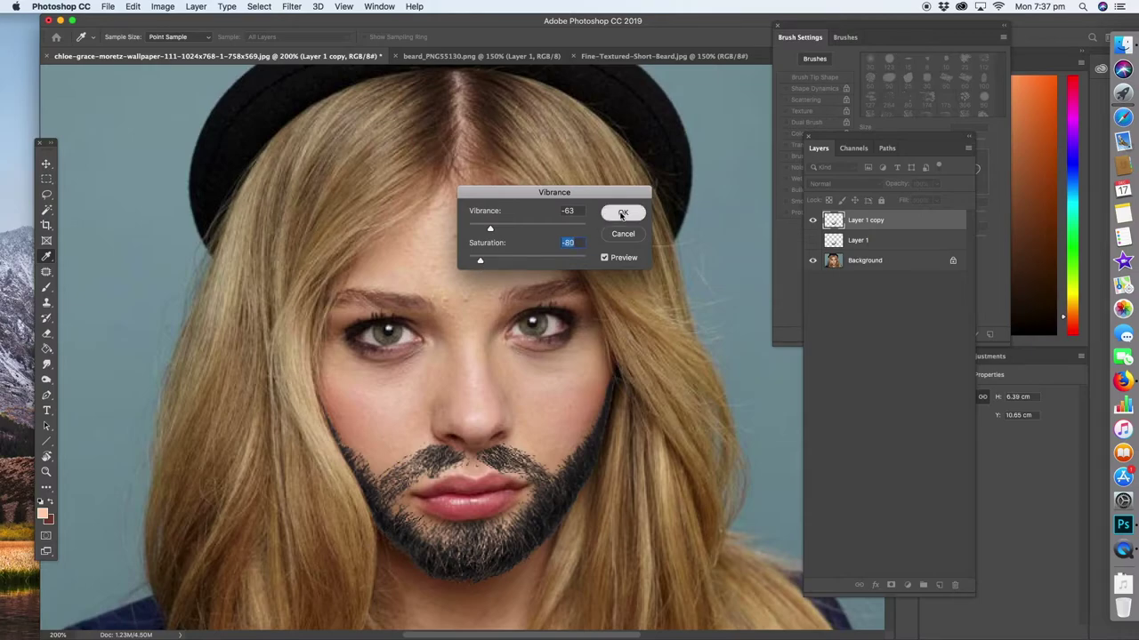
# Brighten the beard with Brightness 24 and Contrast -14, then check the whole portrait
pyautogui.press('z')
pyautogui.click(165, 9)
pyautogui.moveTo(181, 40)
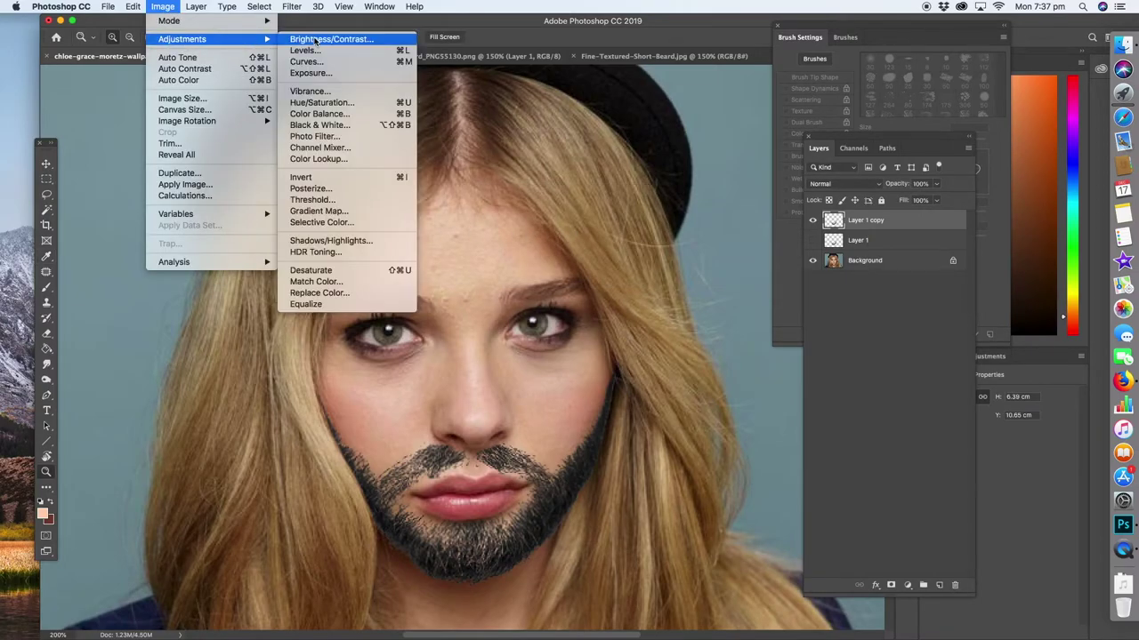
pyautogui.click(313, 39)
pyautogui.moveTo(619, 169); pyautogui.dragTo(551, 196)
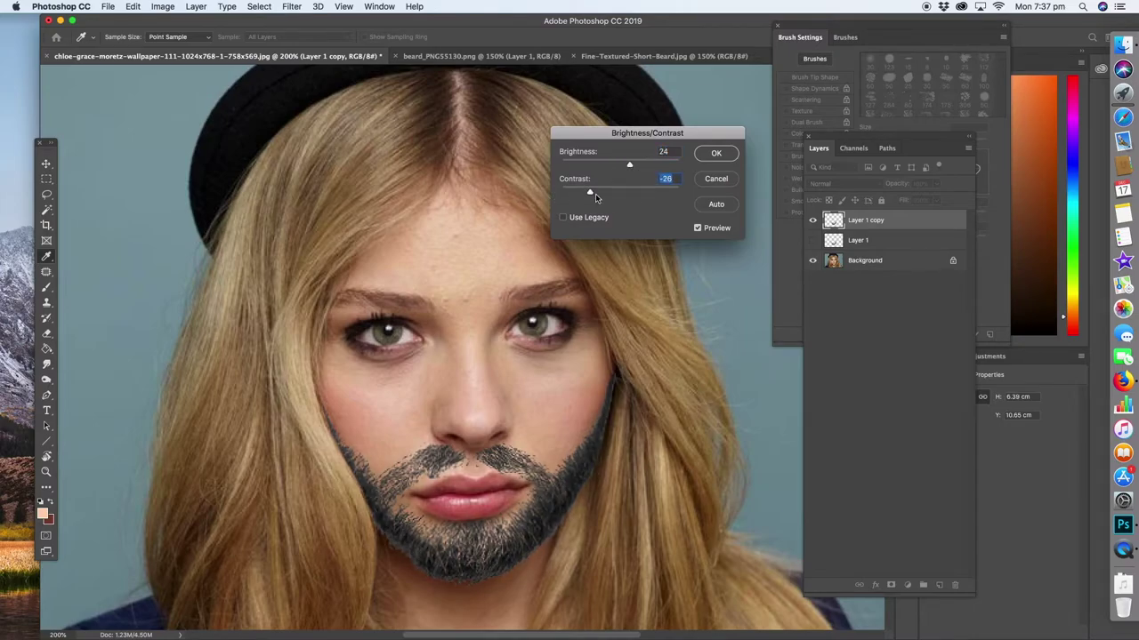
pyautogui.click(716, 153)
pyautogui.press('z')
pyautogui.keyDown('alt'); pyautogui.click(469, 330); pyautogui.keyUp('alt')
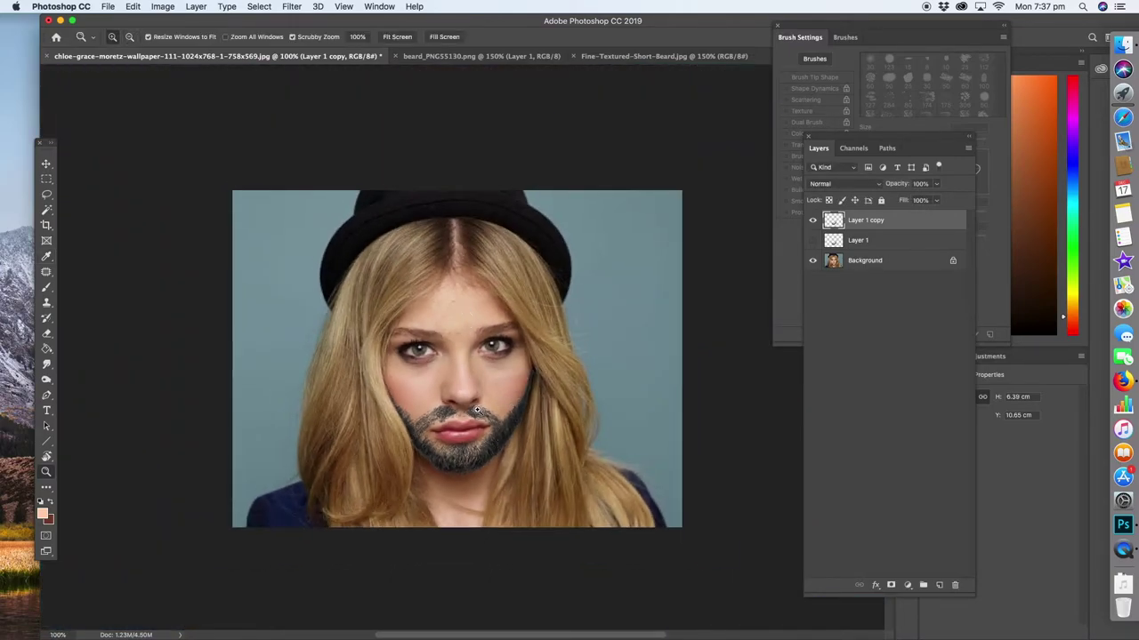
pyautogui.click(486, 443)
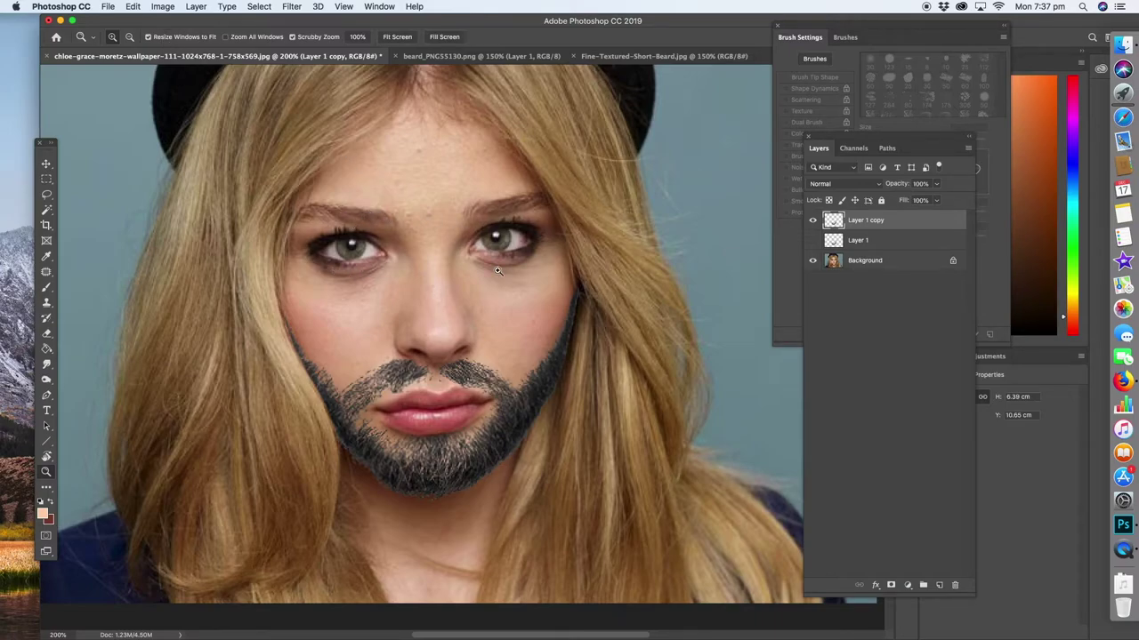
# With the beard zoomed to 200%, open the Image menu for further adjustments
pyautogui.click(164, 8)
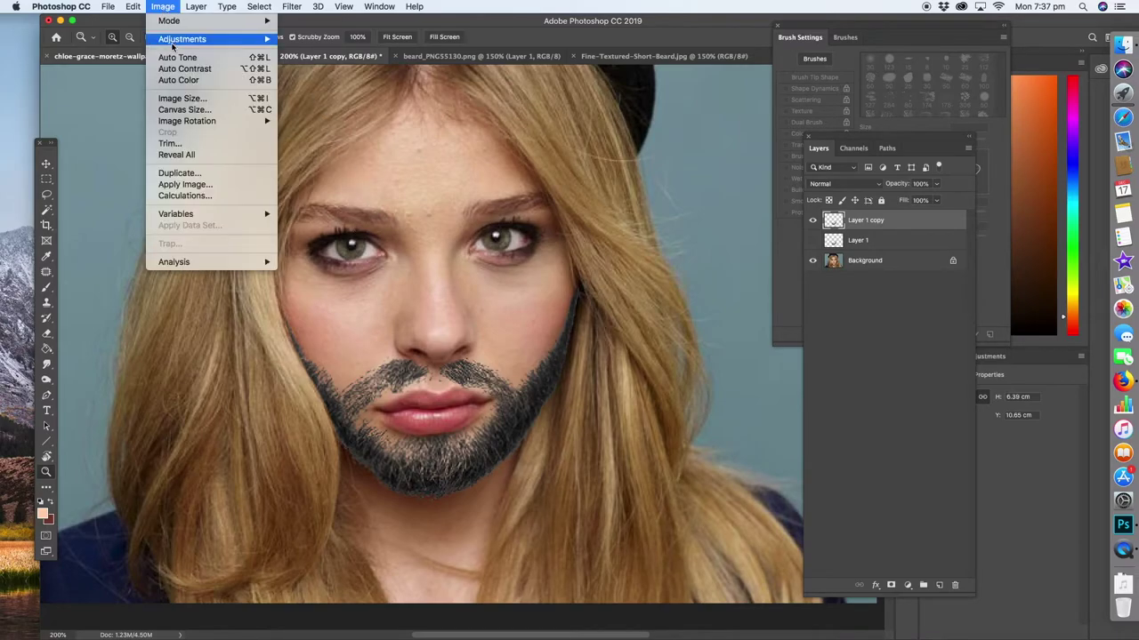
pyautogui.moveTo(175, 39)
pyautogui.click(322, 103)
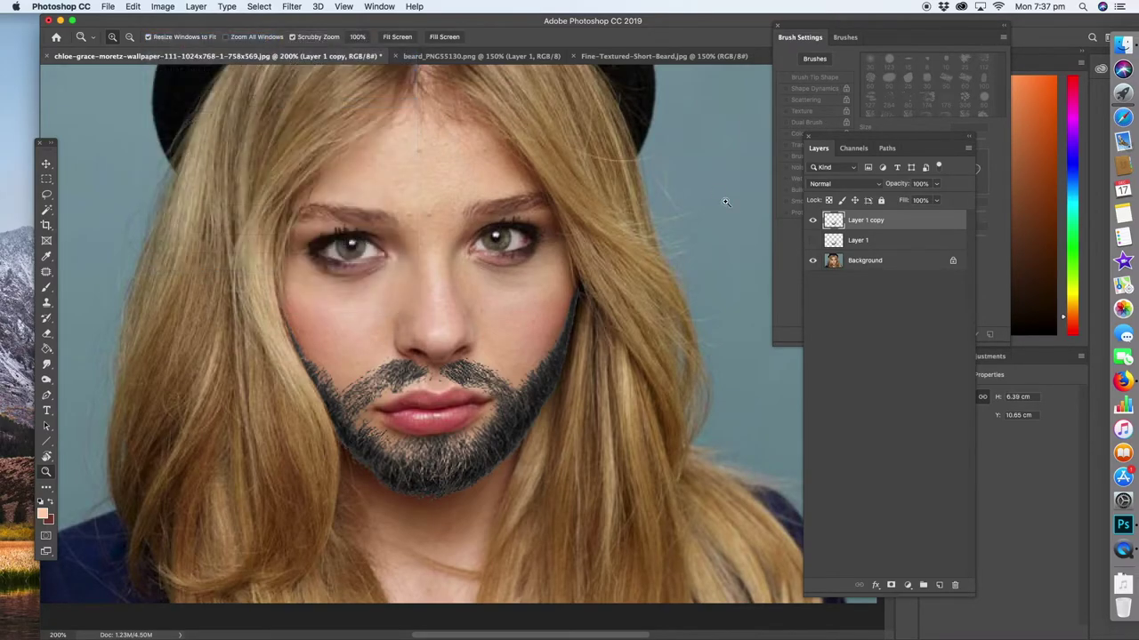
pyautogui.moveTo(640, 132); pyautogui.dragTo(709, 61)
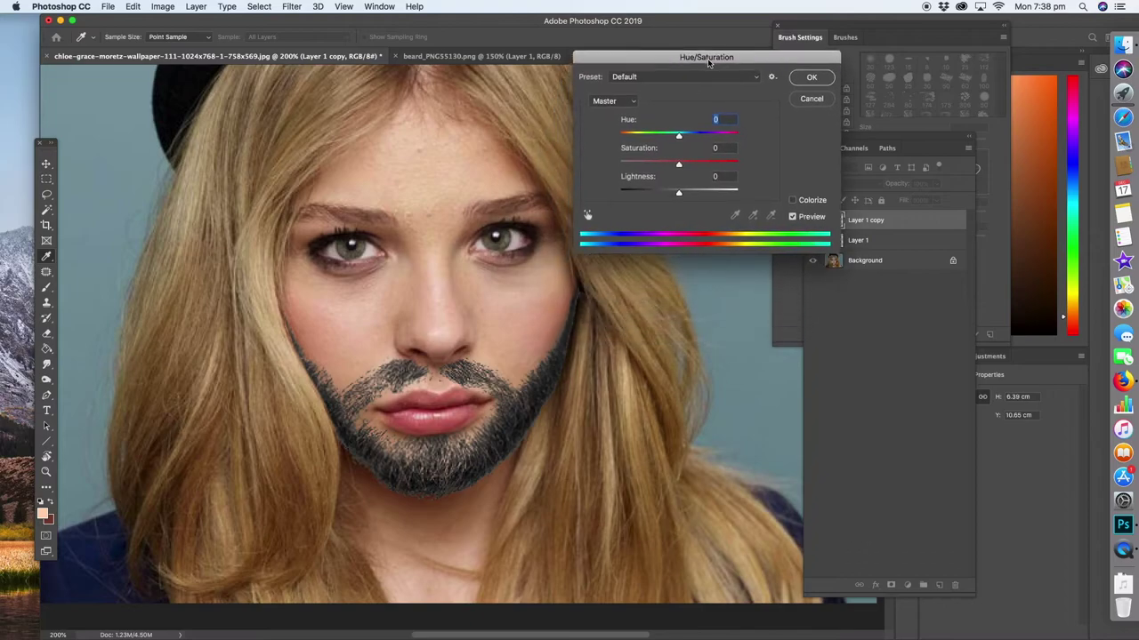
pyautogui.moveTo(680, 140); pyautogui.dragTo(660, 195)
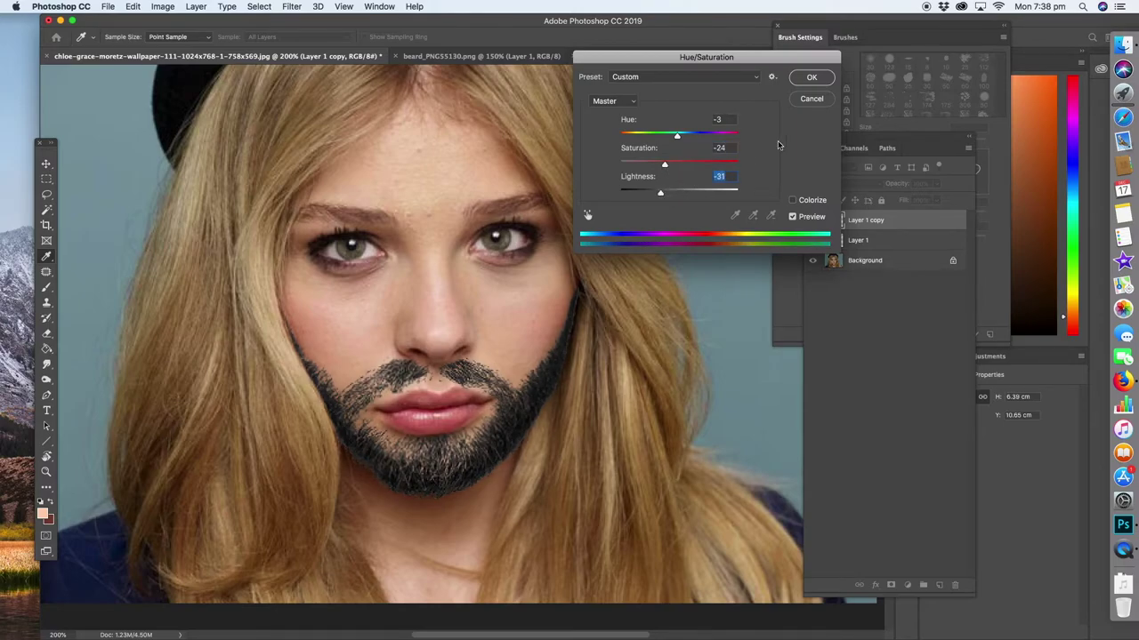
pyautogui.click(811, 78)
pyautogui.press('z')
pyautogui.click(163, 7)
pyautogui.moveTo(182, 39)
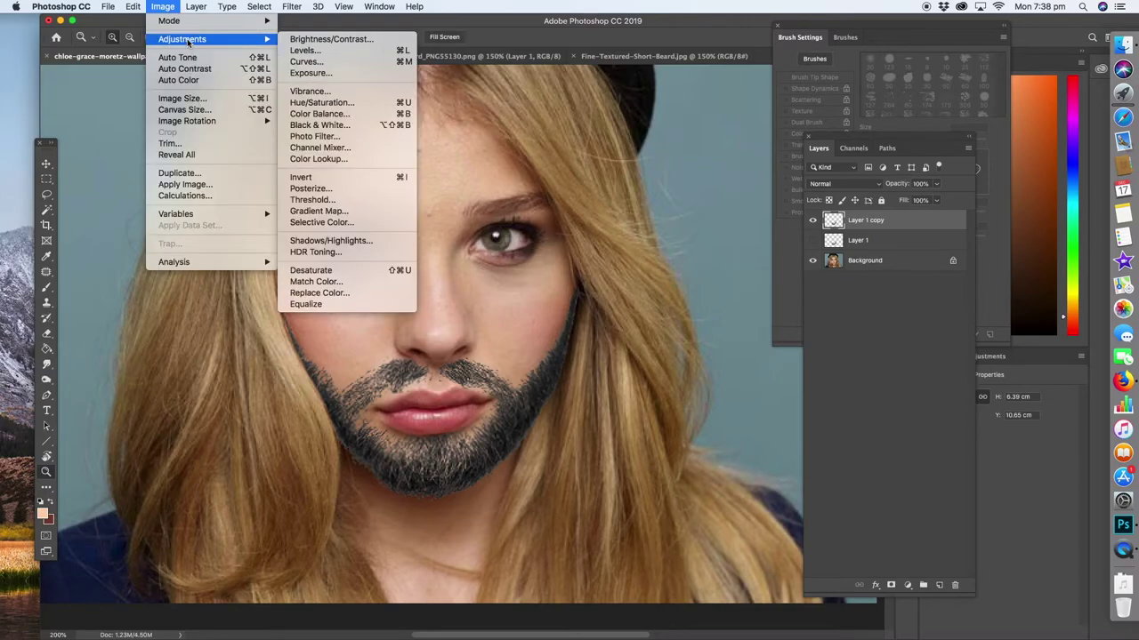
pyautogui.click(311, 90)
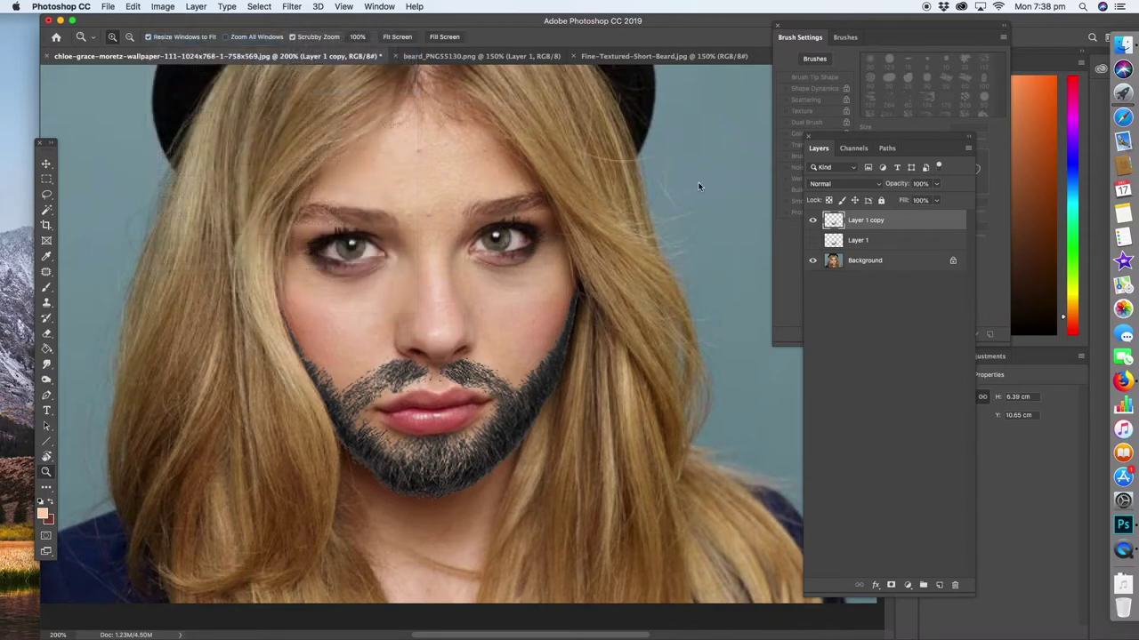
pyautogui.moveTo(528, 229); pyautogui.dragTo(584, 231)
pyautogui.moveTo(526, 262); pyautogui.dragTo(468, 261)
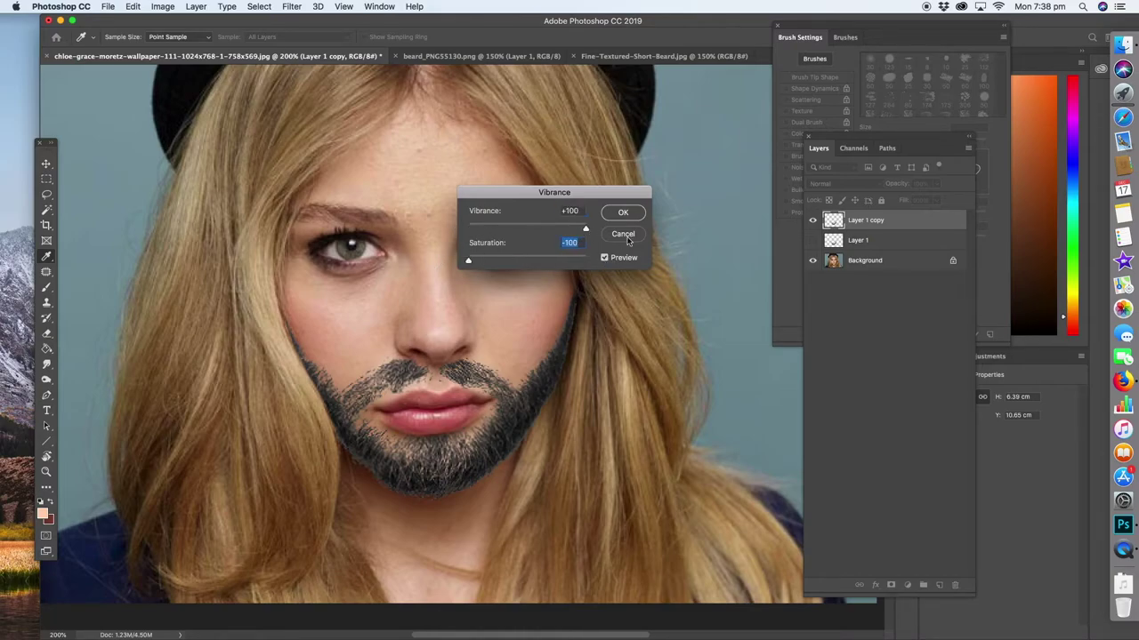
pyautogui.click(625, 236)
pyautogui.click(166, 8)
pyautogui.moveTo(195, 42)
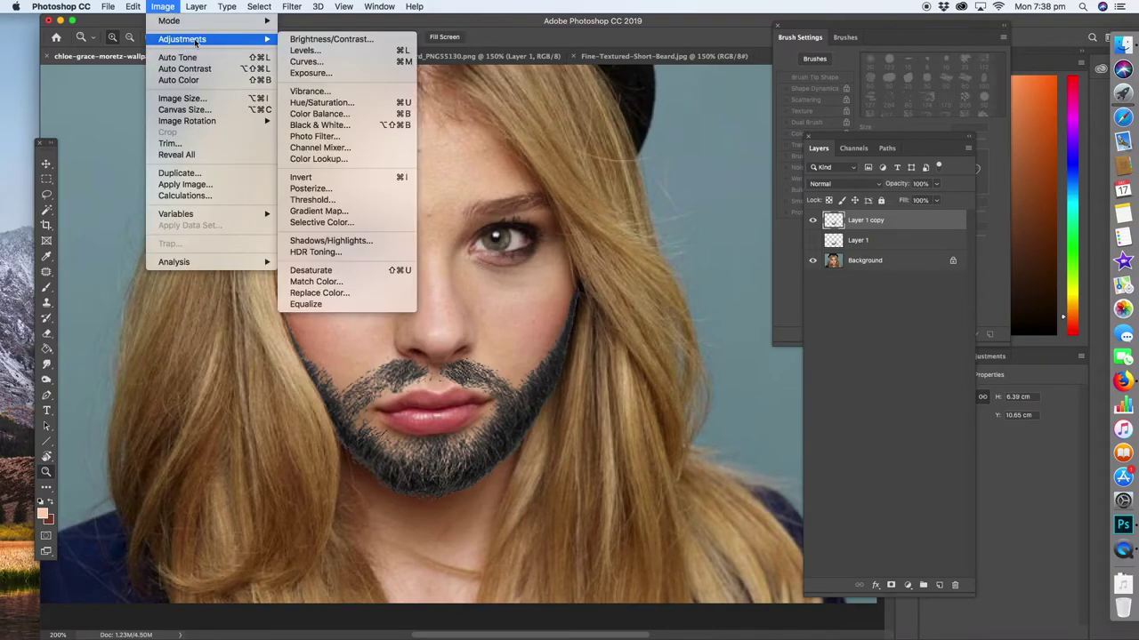
pyautogui.click(331, 39)
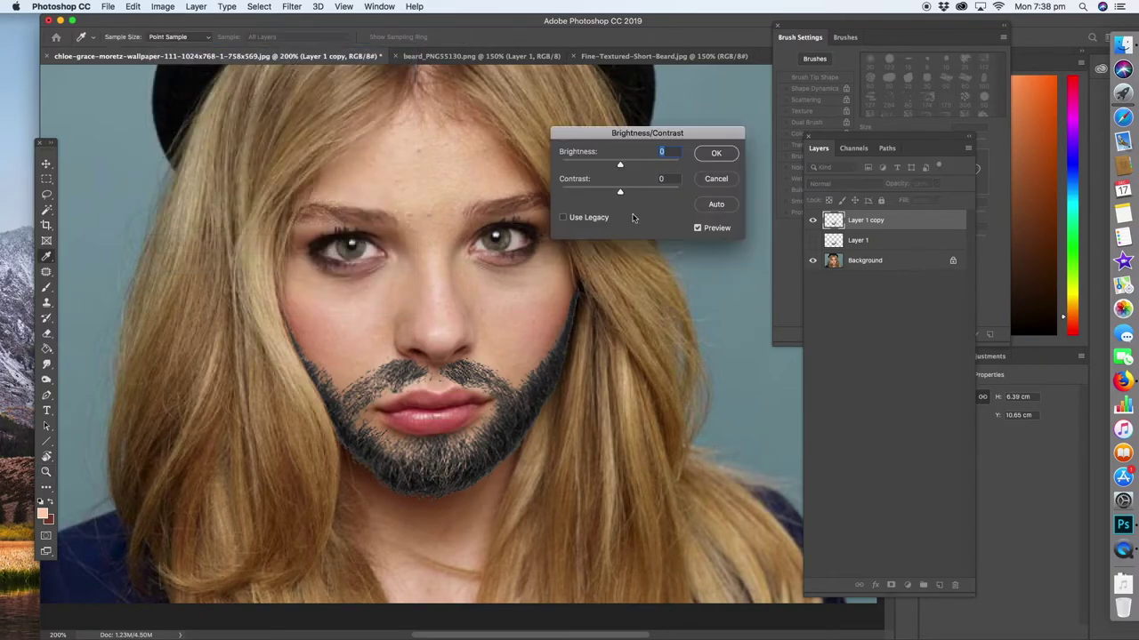
pyautogui.moveTo(621, 168); pyautogui.dragTo(611, 192)
pyautogui.click(716, 153)
pyautogui.click(163, 6)
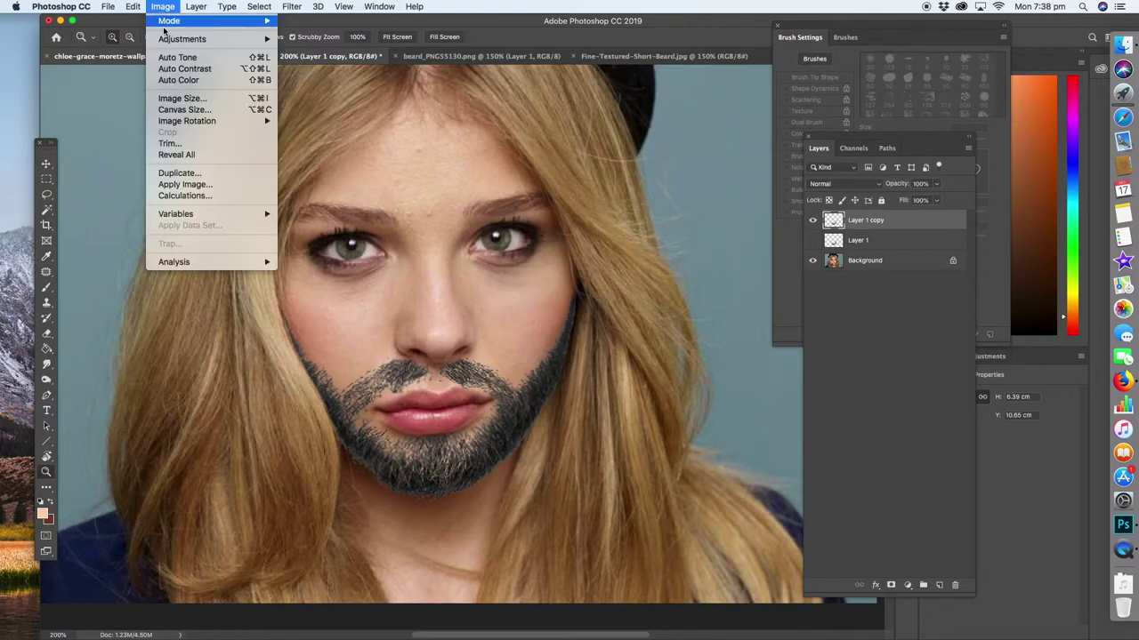
# Tint the beard's midtones brown with Color Balance levels +39, 0, -34
pyautogui.moveTo(182, 39)
pyautogui.click(337, 114)
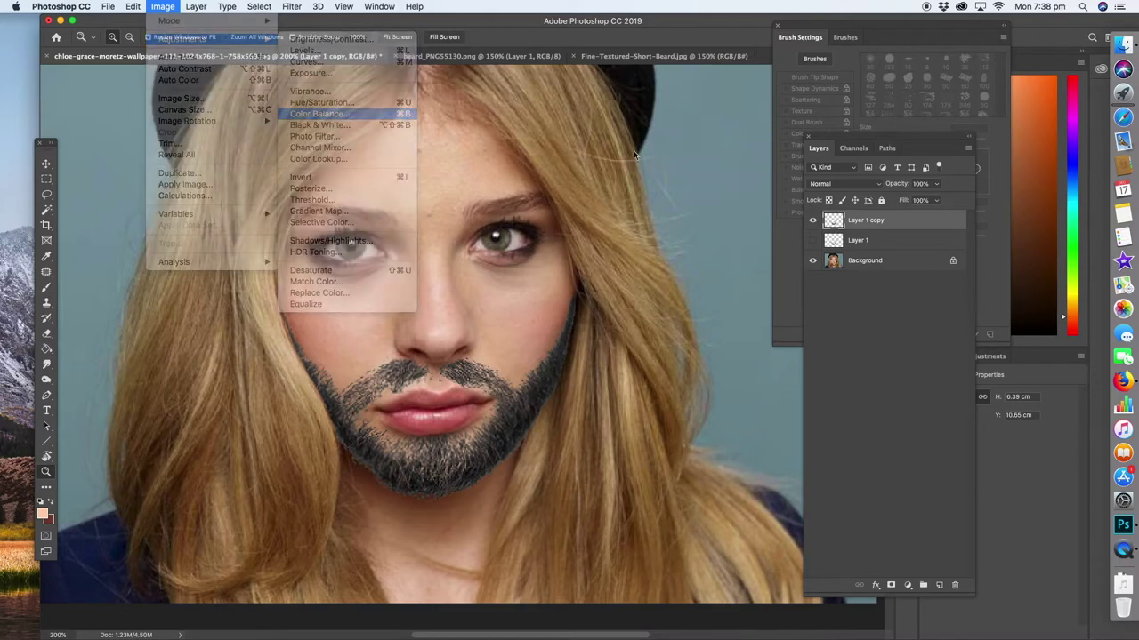
pyautogui.moveTo(710, 138); pyautogui.dragTo(692, 166)
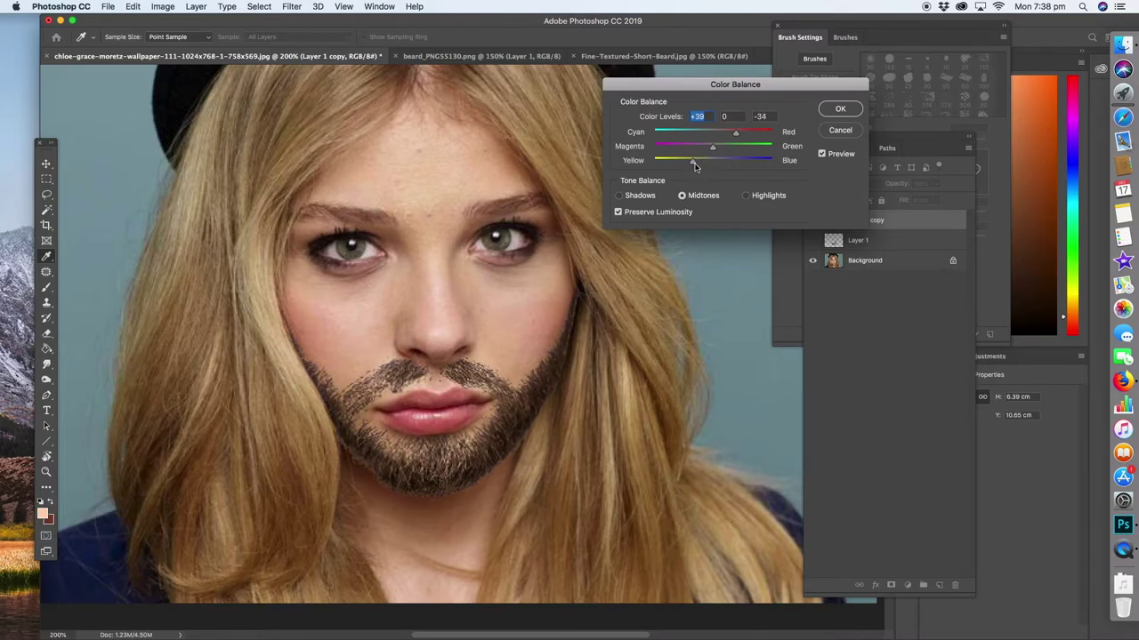
pyautogui.click(836, 110)
pyautogui.press('z')
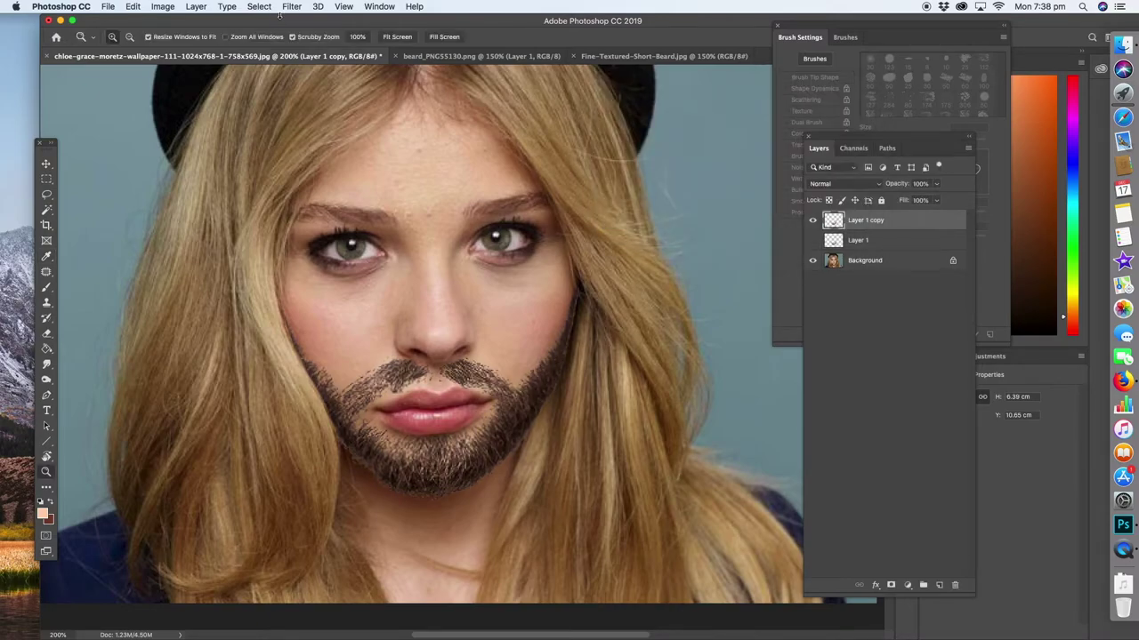
# Soften the beard with Filter > Blur > Blur and check the result zoomed out
pyautogui.click(291, 7)
pyautogui.moveTo(338, 150)
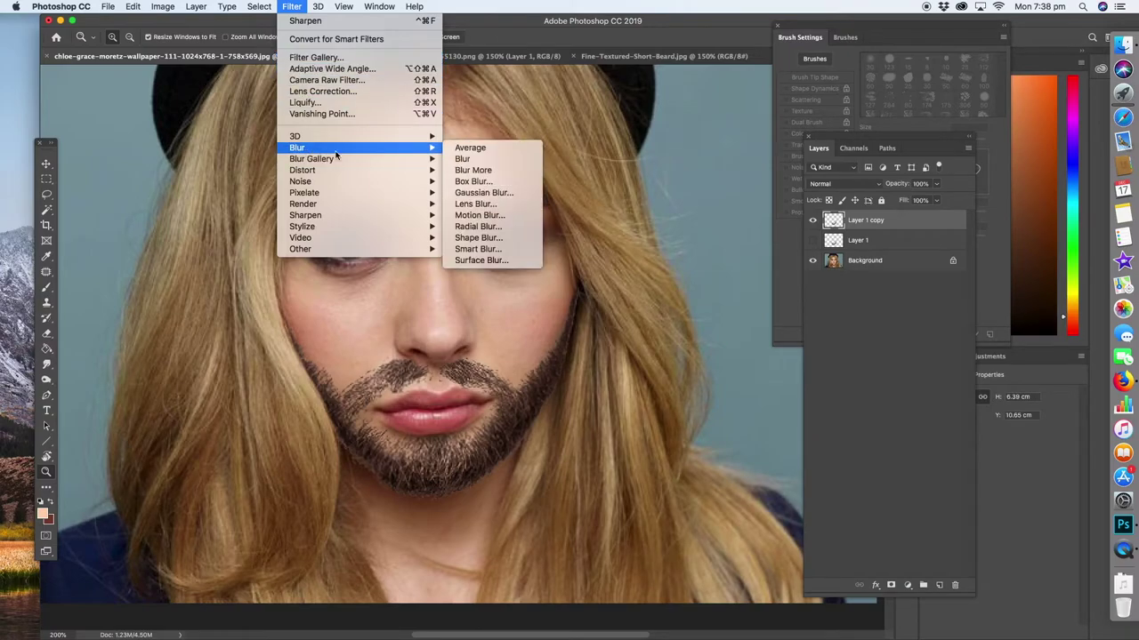
pyautogui.click(471, 159)
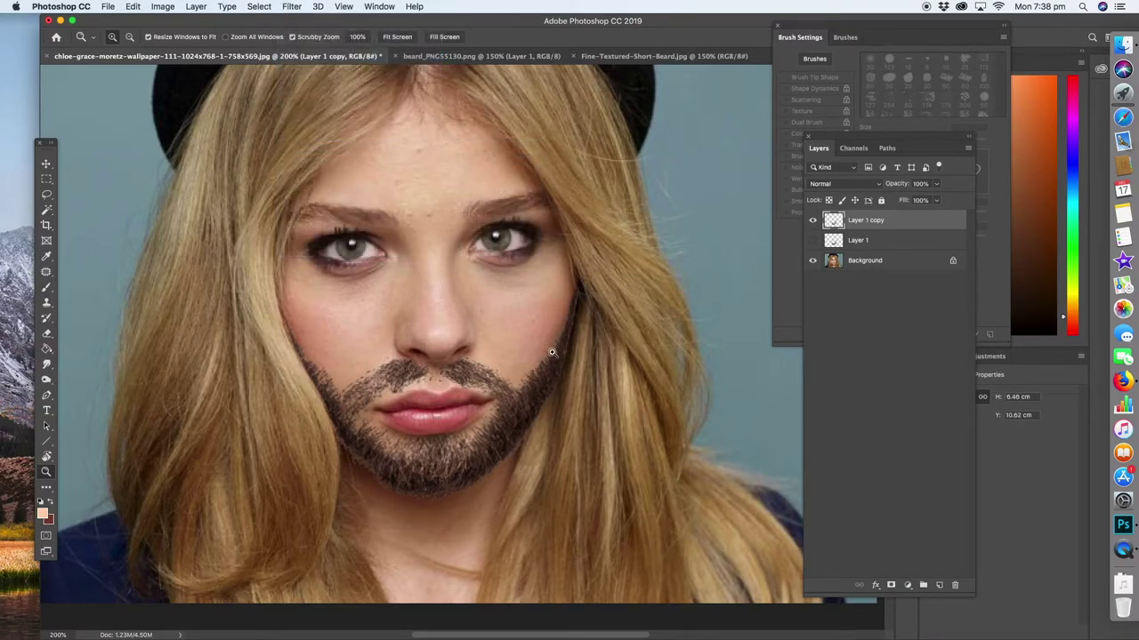
pyautogui.keyDown('alt'); pyautogui.click(487, 346); pyautogui.keyUp('alt')
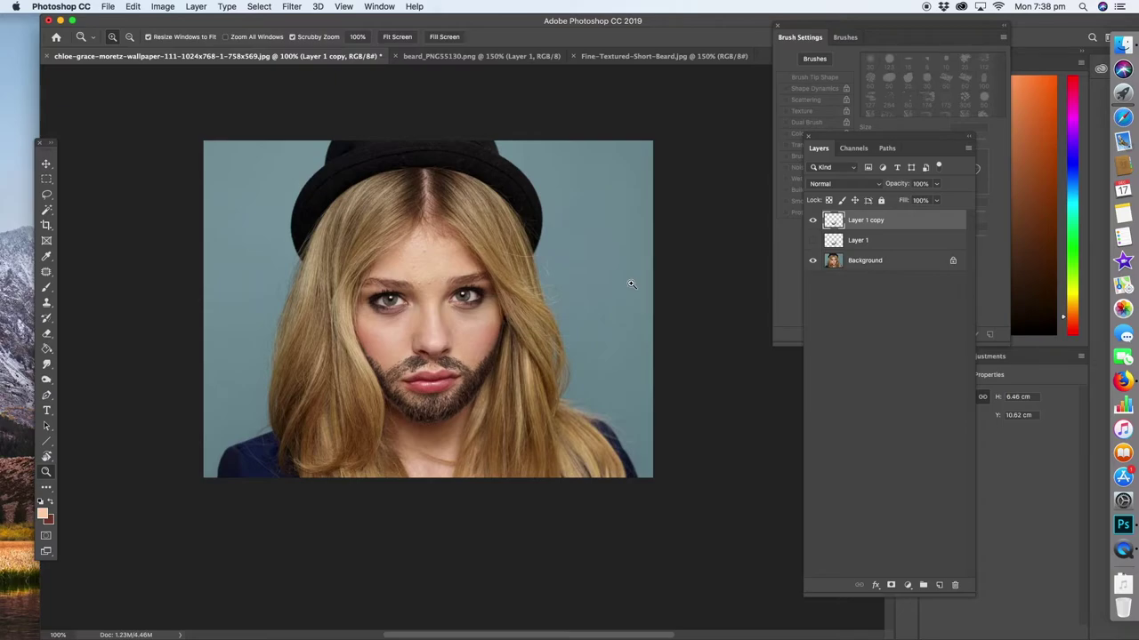
pyautogui.click(459, 339)
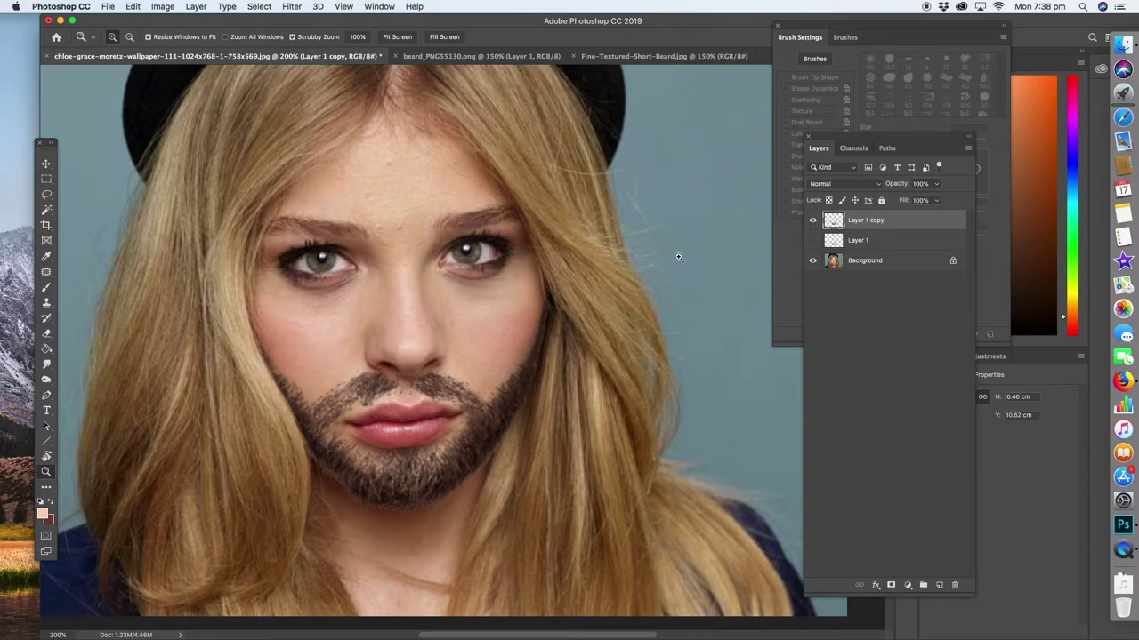
# Set the Eraser's brush spacing to 188% for a dotted, broken stroke
pyautogui.click(47, 334)
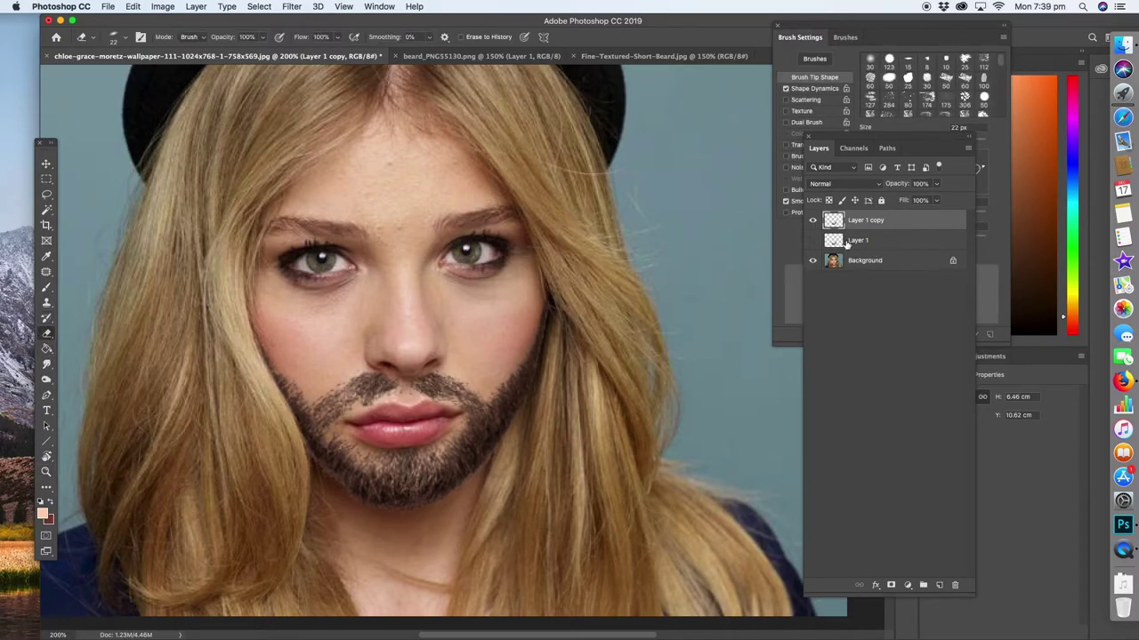
pyautogui.click(796, 298)
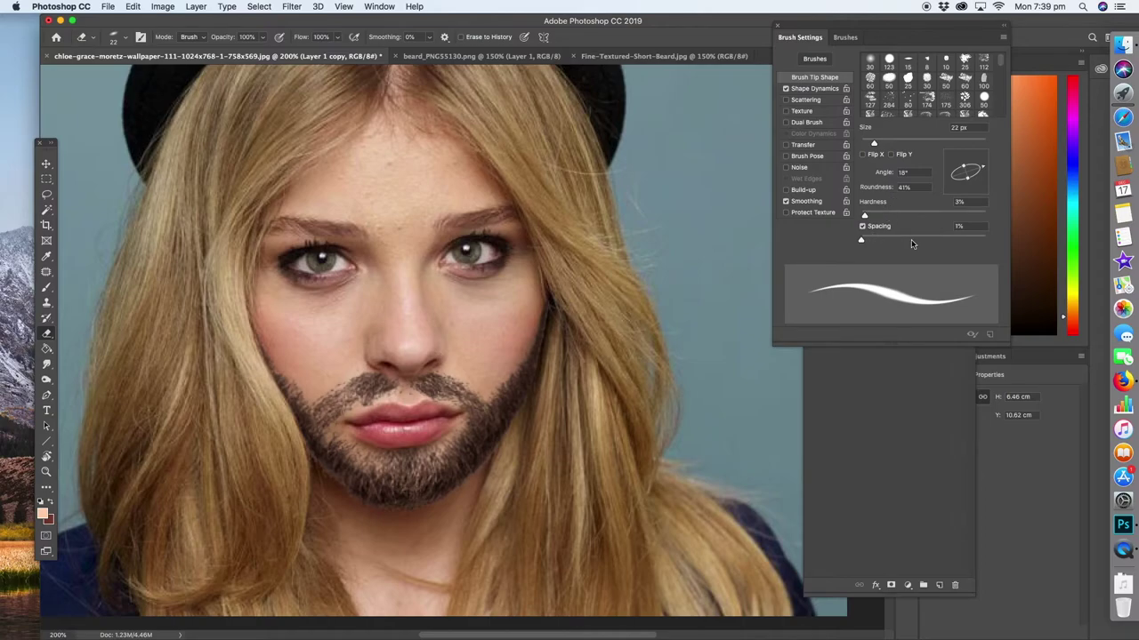
pyautogui.moveTo(862, 242)
pyautogui.mouseDown()
pyautogui.moveTo(968, 248)
pyautogui.moveTo(950, 243)
pyautogui.mouseUp()
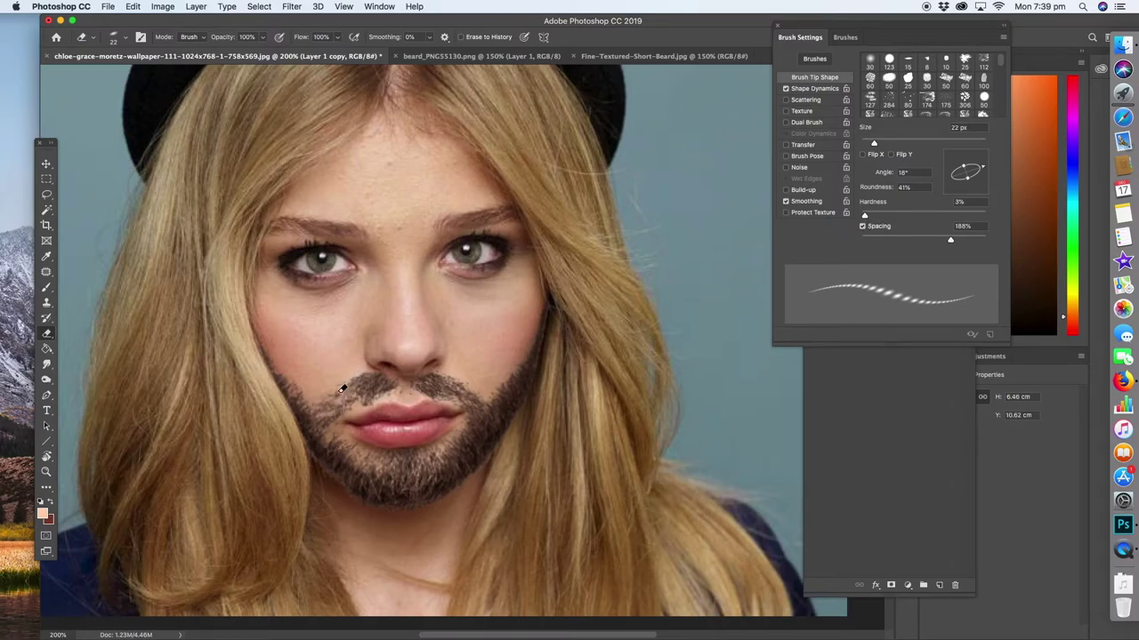
# Erase patches along the beard's upper-left edge, chin and moustache, resizing the eraser to 91 then 12 px
pyautogui.moveTo(354, 404)
pyautogui.mouseDown()
pyautogui.moveTo(342, 380)
pyautogui.moveTo(372, 403)
pyautogui.moveTo(344, 409)
pyautogui.moveTo(307, 418)
pyautogui.mouseUp()
pyautogui.moveTo(391, 476)
pyautogui.mouseDown()
pyautogui.moveTo(512, 393)
pyautogui.moveTo(449, 439)
pyautogui.moveTo(465, 418)
pyautogui.moveTo(441, 407)
pyautogui.moveTo(438, 429)
pyautogui.moveTo(370, 491)
pyautogui.moveTo(370, 462)
pyautogui.moveTo(396, 459)
pyautogui.moveTo(407, 474)
pyautogui.moveTo(441, 403)
pyautogui.mouseUp()
pyautogui.click(916, 145)
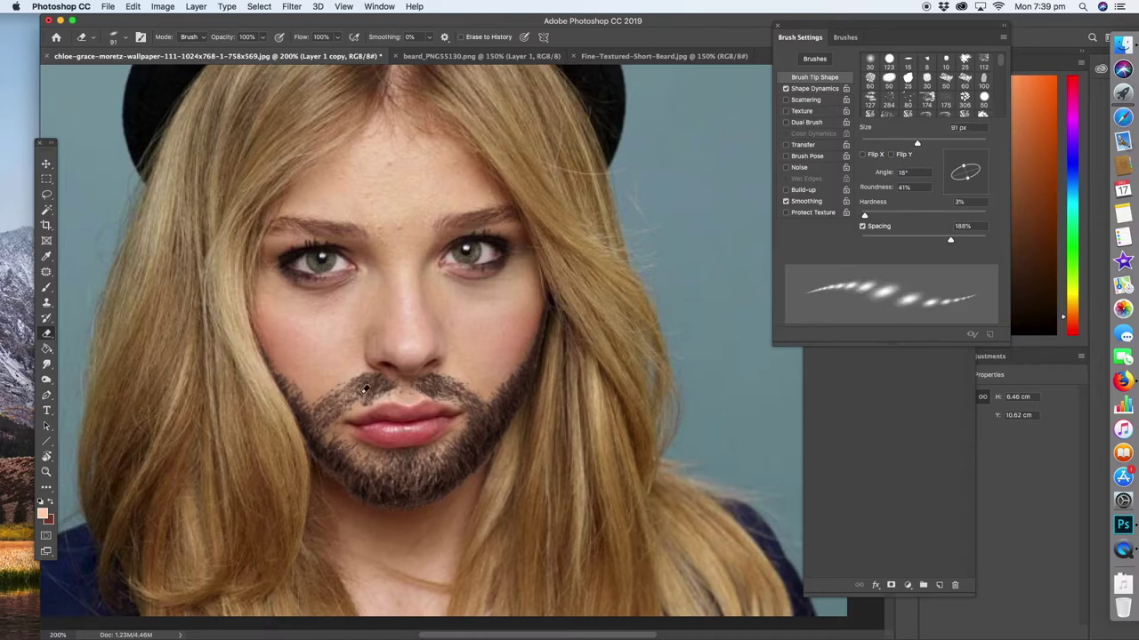
pyautogui.moveTo(347, 377)
pyautogui.mouseDown()
pyautogui.moveTo(327, 404)
pyautogui.moveTo(368, 384)
pyautogui.moveTo(418, 483)
pyautogui.moveTo(477, 405)
pyautogui.moveTo(486, 363)
pyautogui.moveTo(490, 407)
pyautogui.mouseUp()
pyautogui.press('super+z')
pyautogui.click(870, 144)
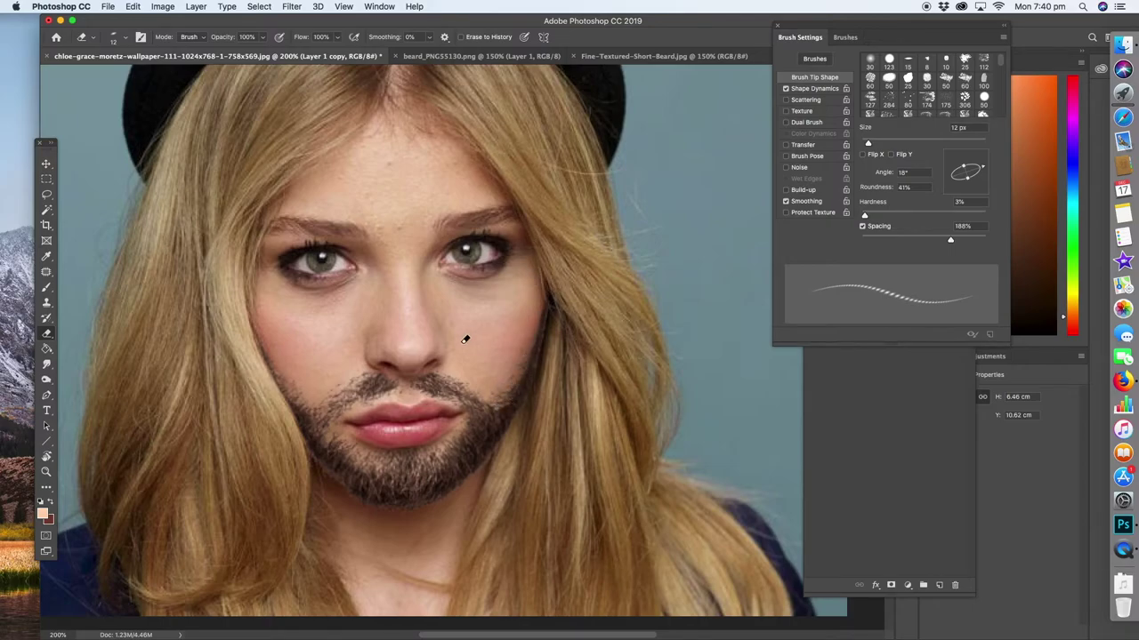
pyautogui.click(47, 475)
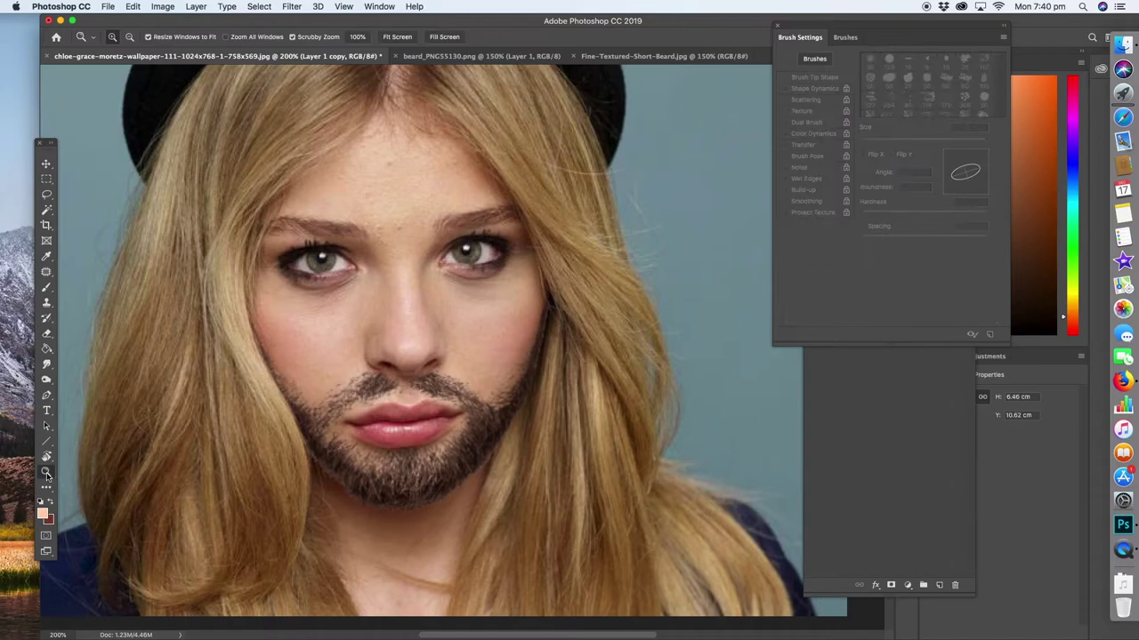
# Set a 12 px eraser (3% hardness, 188% spacing, 18° angle, 41% roundness), show Layers, hide the beard
pyautogui.click(422, 456)
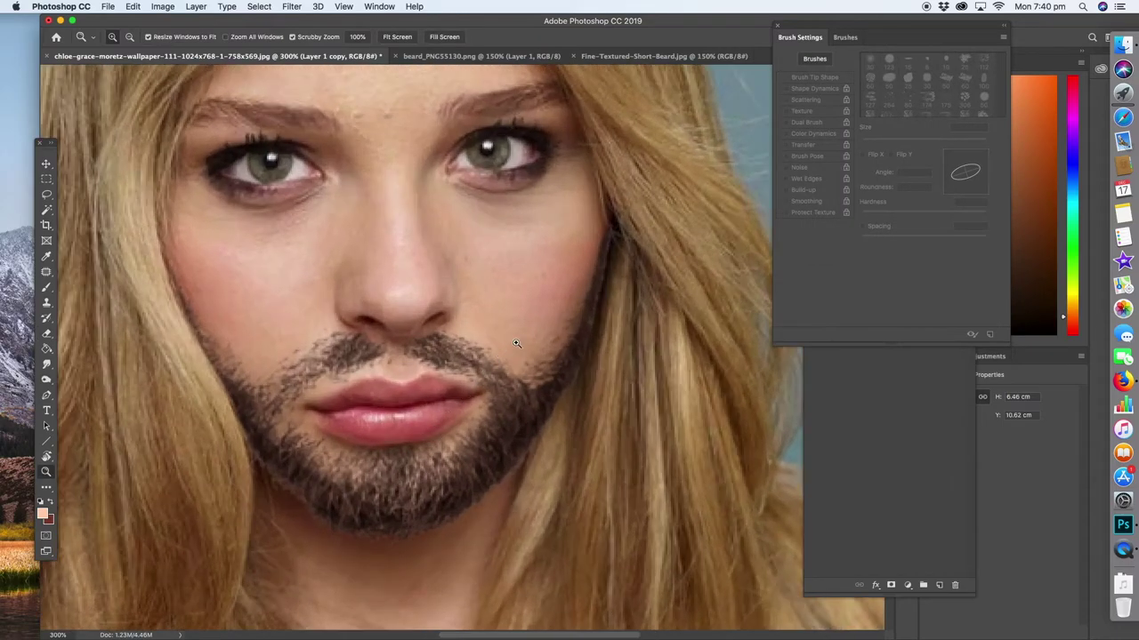
pyautogui.click(46, 335)
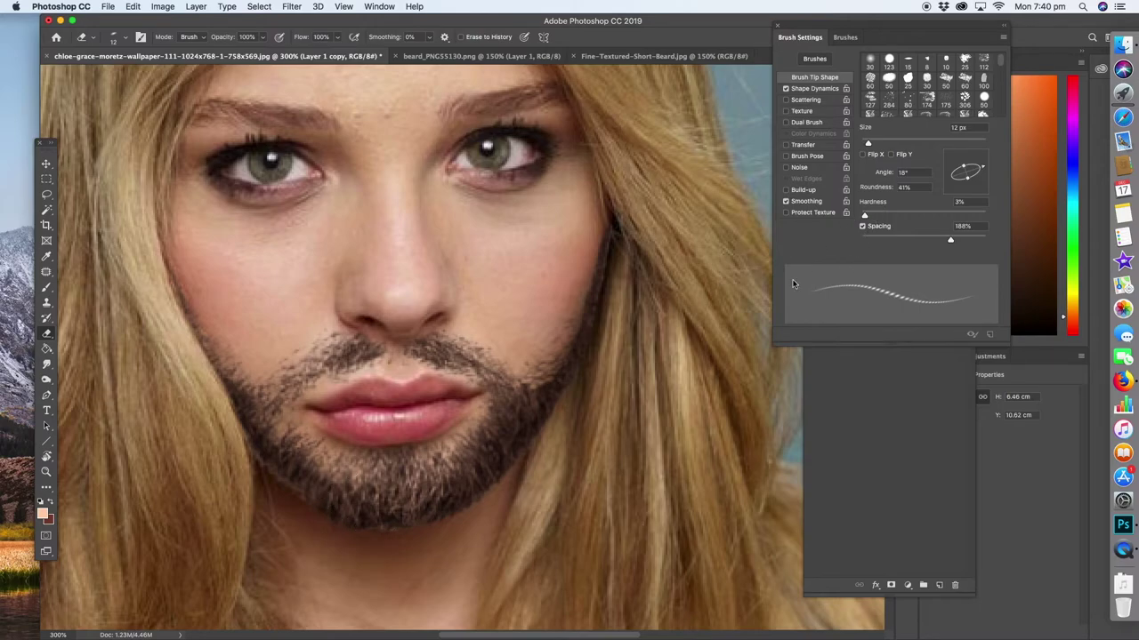
pyautogui.press('F7')
pyautogui.click(812, 221)
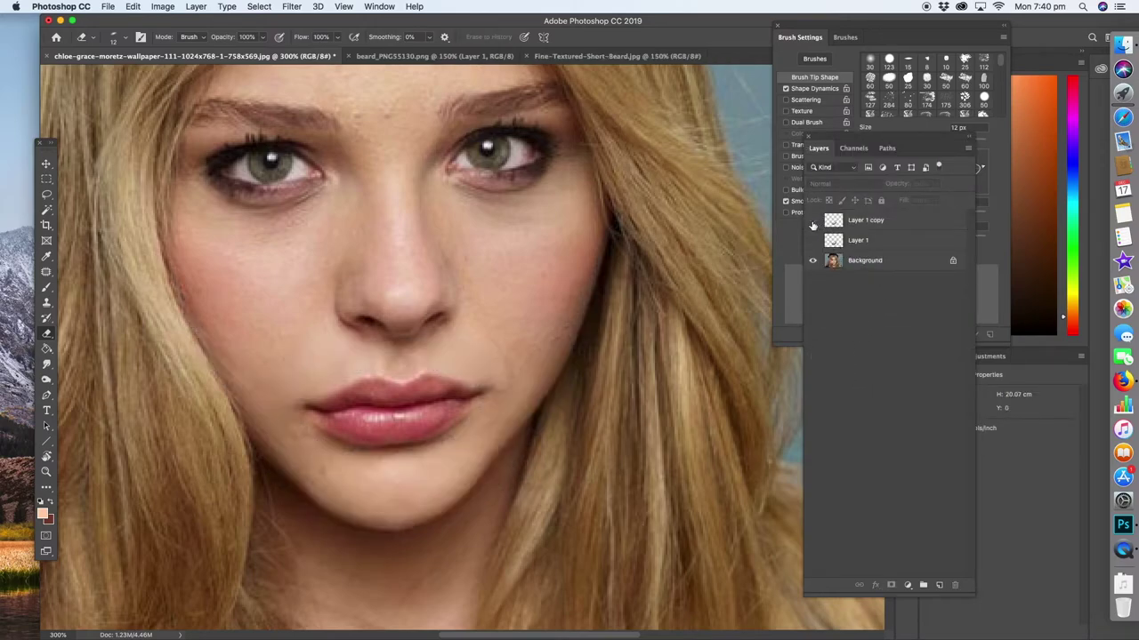
# Toggle the Layer 1 copy beard off and on to compare with the bare face, then select Layer 1 copy
pyautogui.click(813, 221)
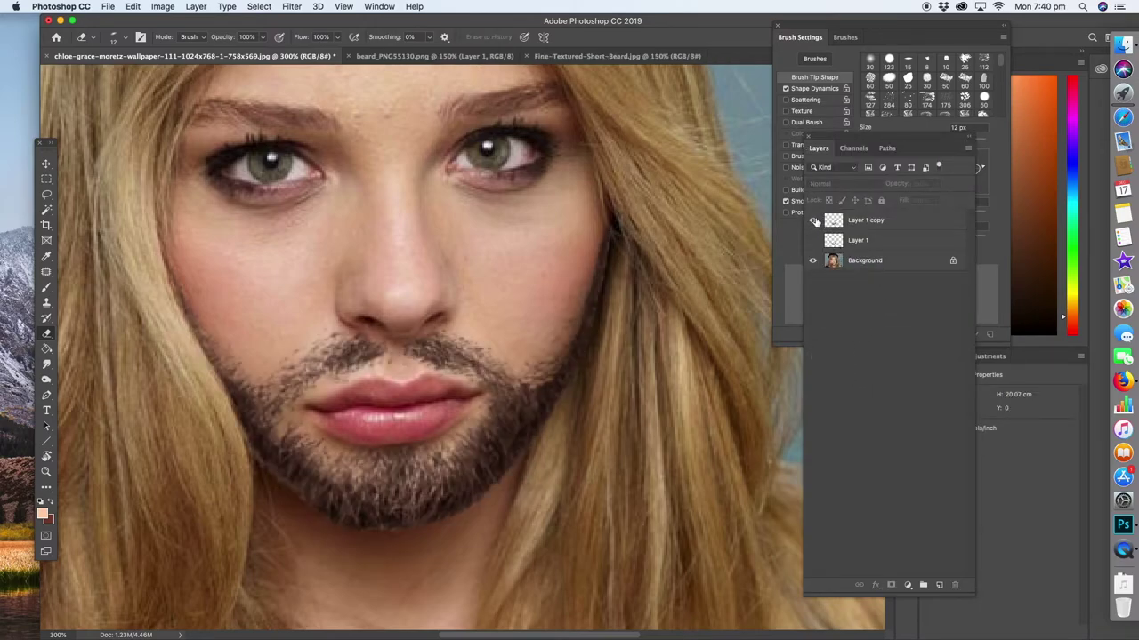
pyautogui.click(48, 473)
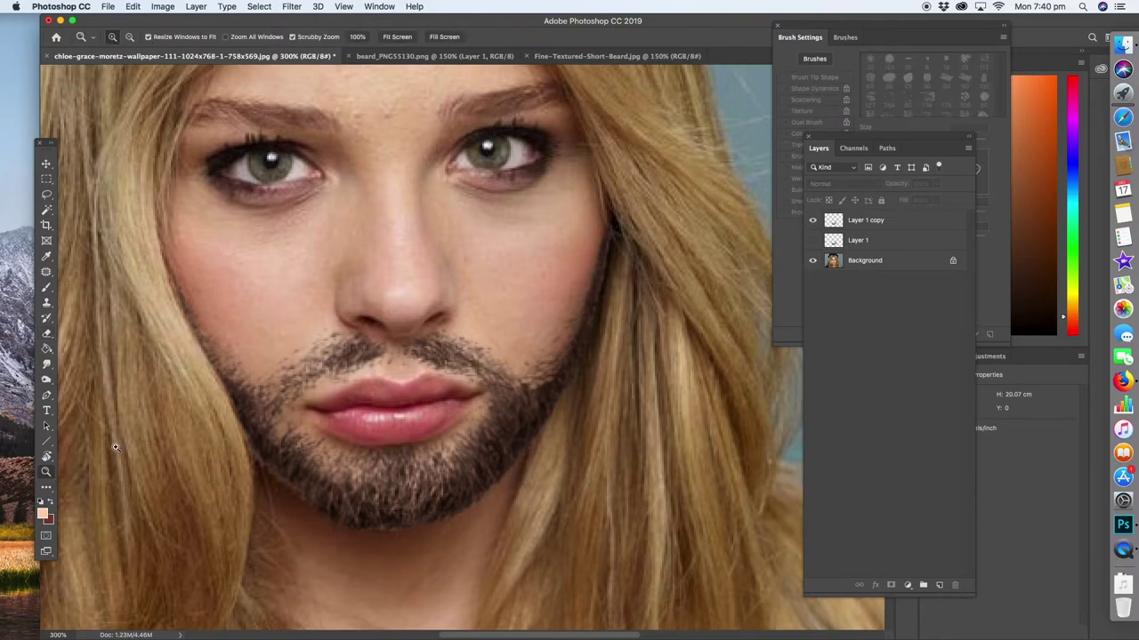
pyautogui.keyDown('alt'); pyautogui.click(450, 396); pyautogui.keyUp('alt')
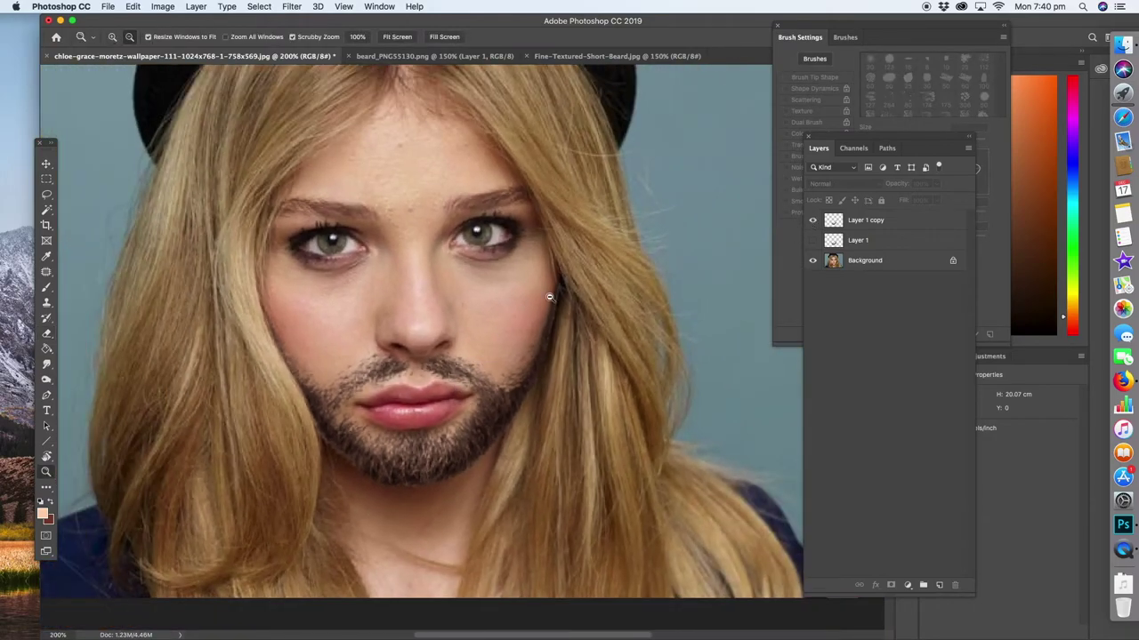
pyautogui.click(47, 164)
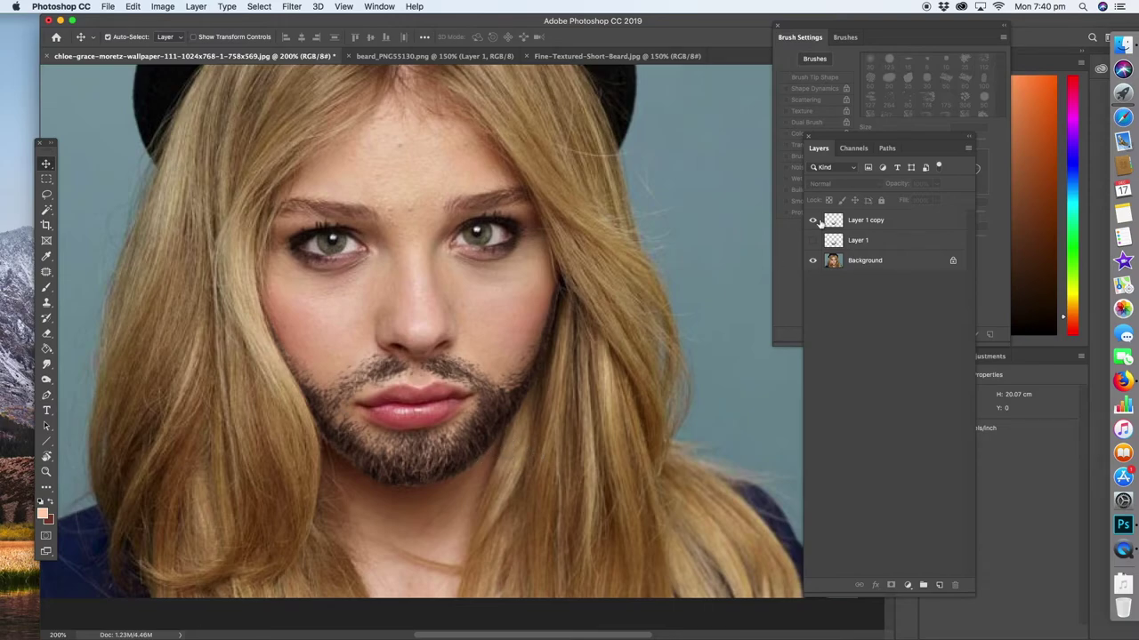
pyautogui.click(812, 221)
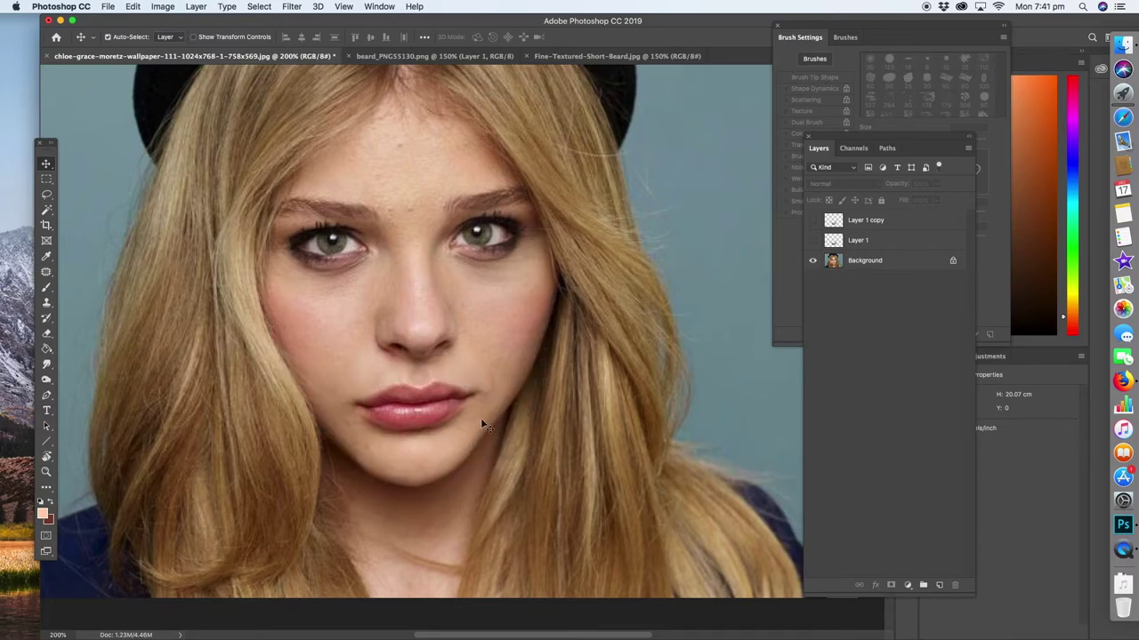
pyautogui.click(812, 221)
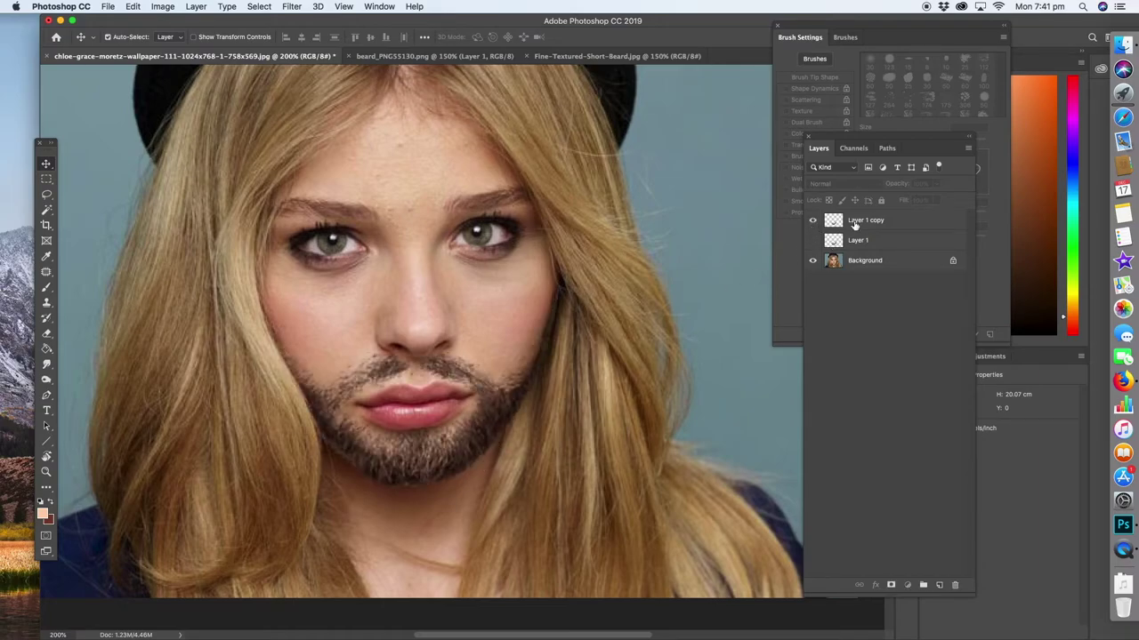
pyautogui.click(850, 223)
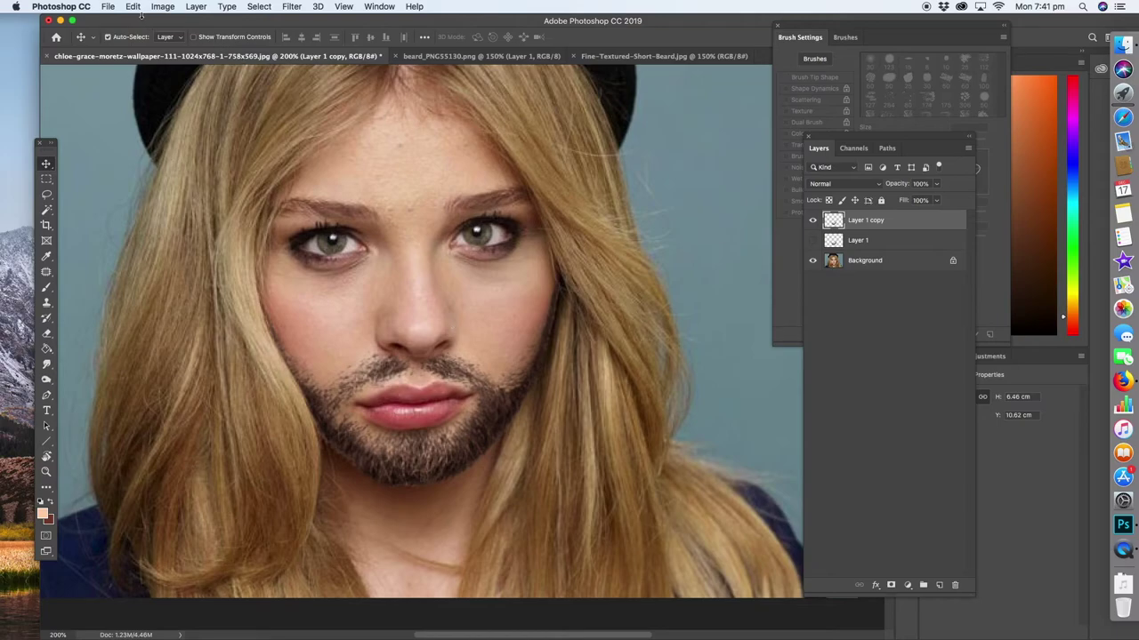
# Try warping the whole beard layer, then undo that warp
pyautogui.click(136, 11)
pyautogui.moveTo(169, 282)
pyautogui.click(325, 361)
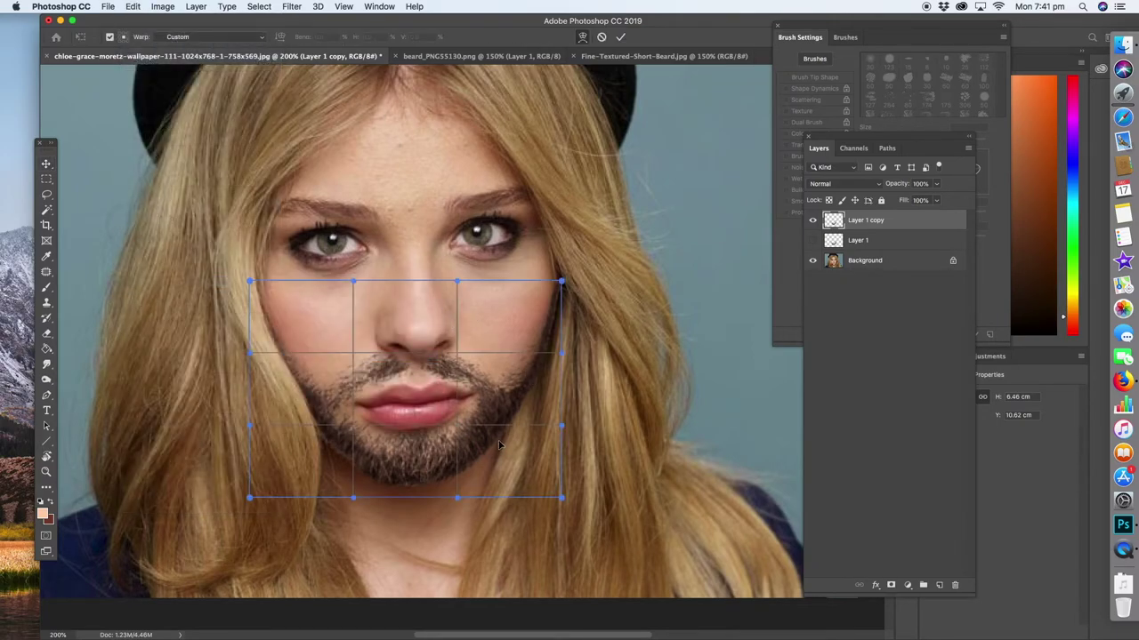
pyautogui.moveTo(499, 444); pyautogui.dragTo(503, 445)
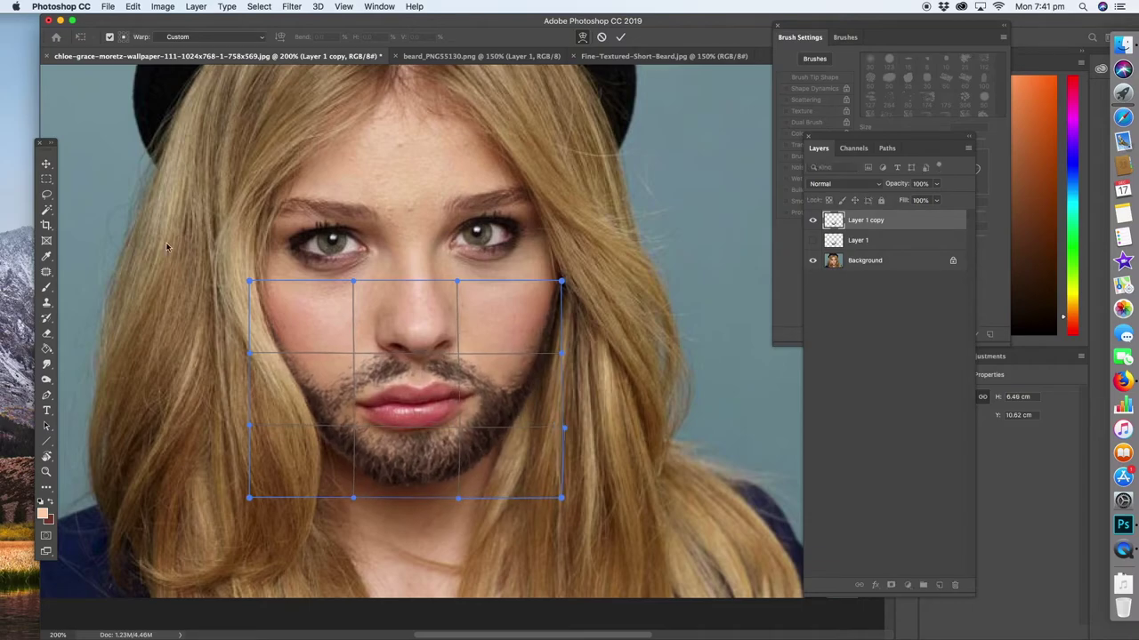
pyautogui.click(47, 196)
pyautogui.click(134, 6)
pyautogui.click(175, 31)
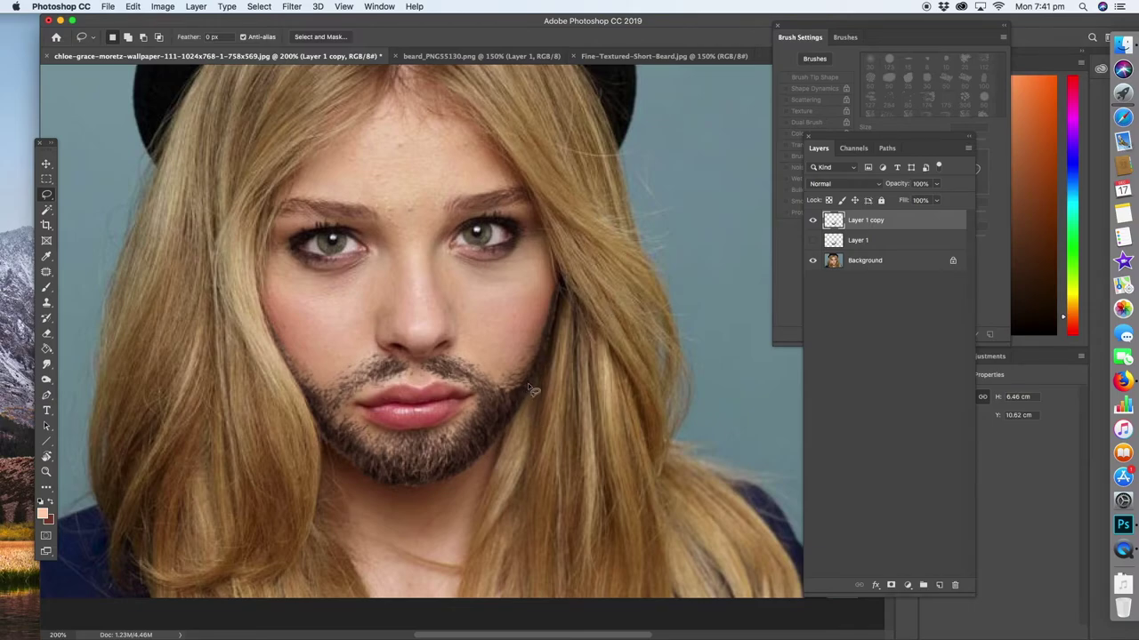
# Lasso the beard's right side and warp it into a slimmer strip along the jawline
pyautogui.moveTo(488, 403)
pyautogui.mouseDown()
pyautogui.moveTo(538, 441)
pyautogui.moveTo(529, 378)
pyautogui.mouseUp()
pyautogui.click(134, 7)
pyautogui.moveTo(203, 281)
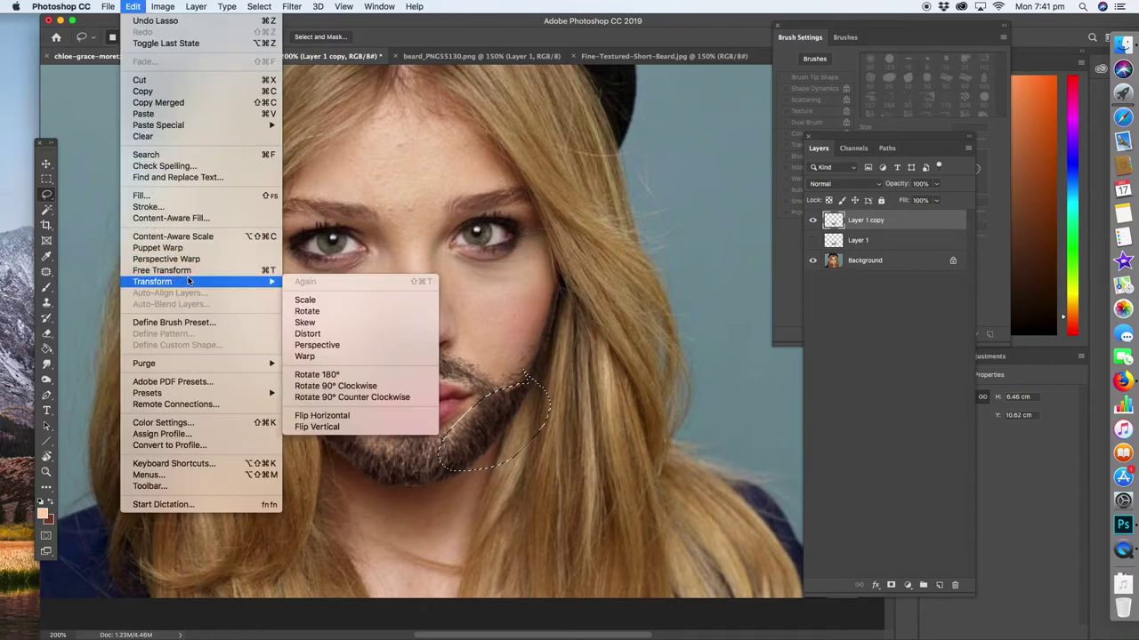
pyautogui.click(356, 356)
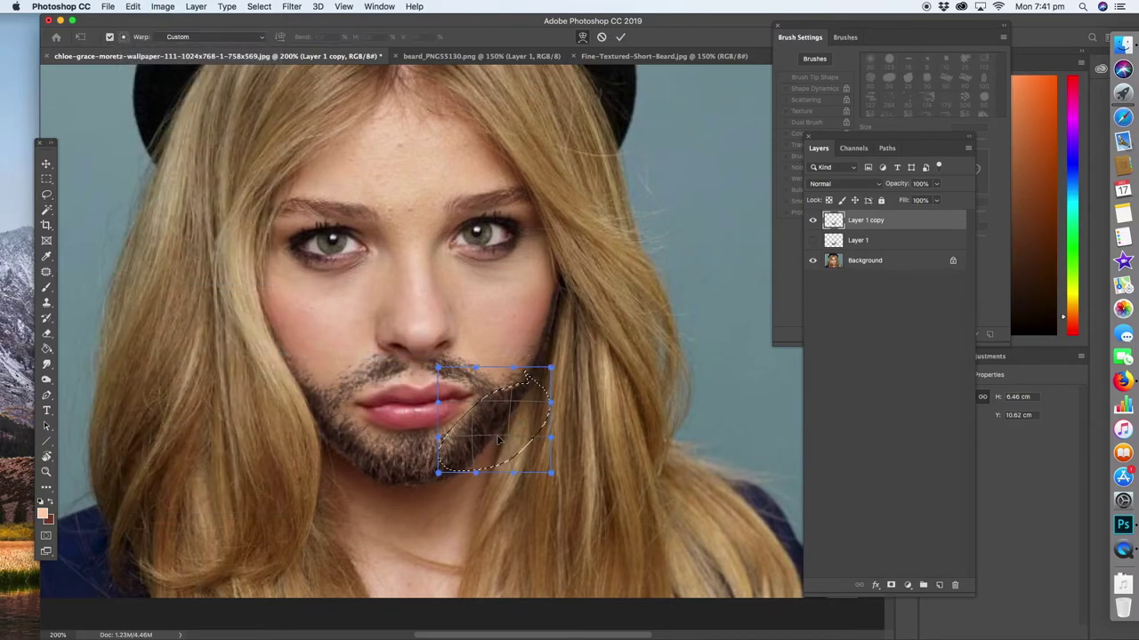
pyautogui.moveTo(498, 441); pyautogui.dragTo(471, 428)
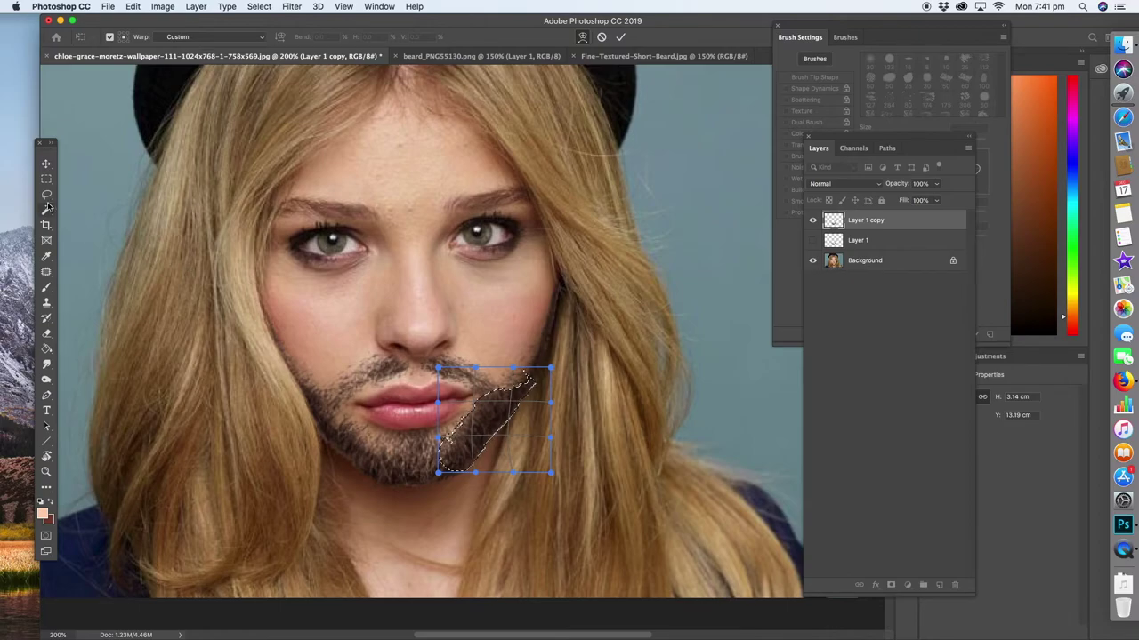
pyautogui.press('Return')
pyautogui.click(292, 6)
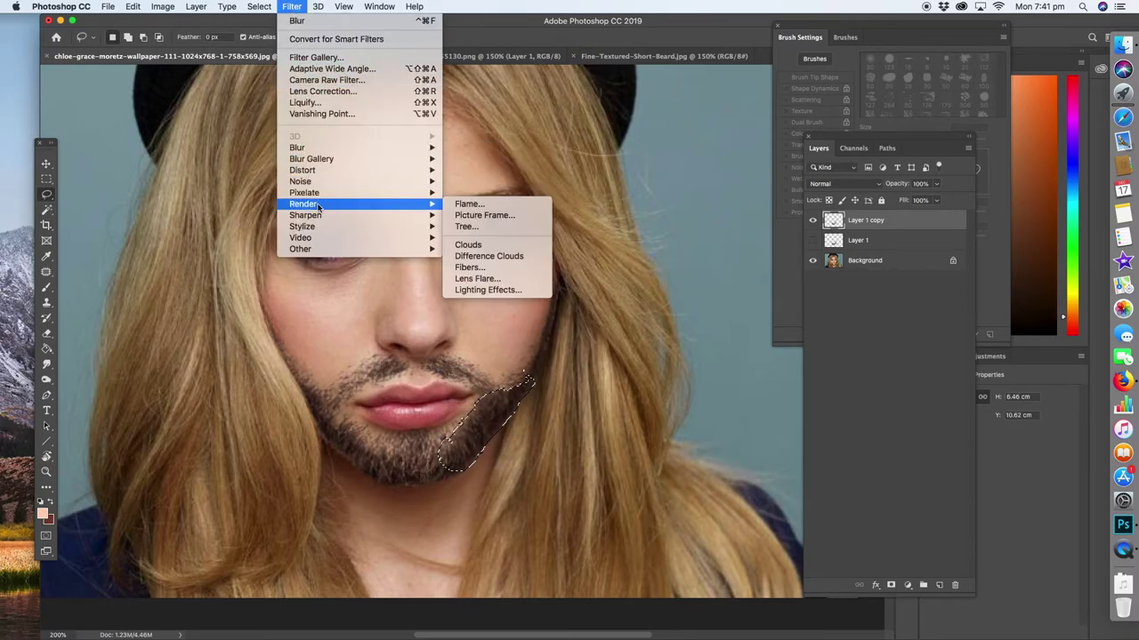
pyautogui.moveTo(335, 218)
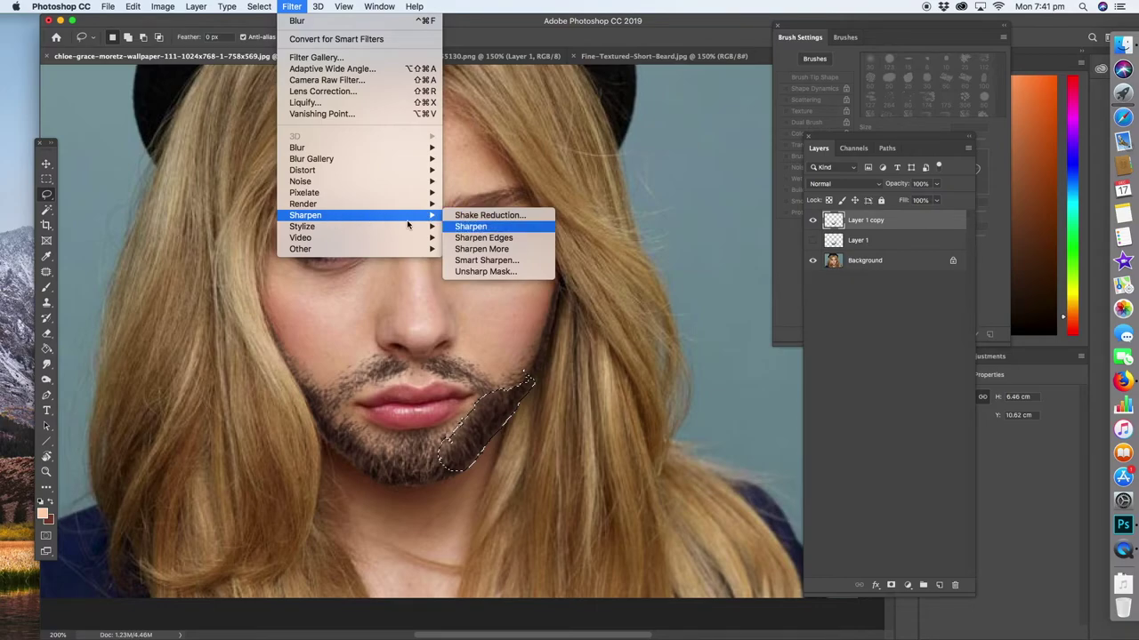
pyautogui.press('Escape')
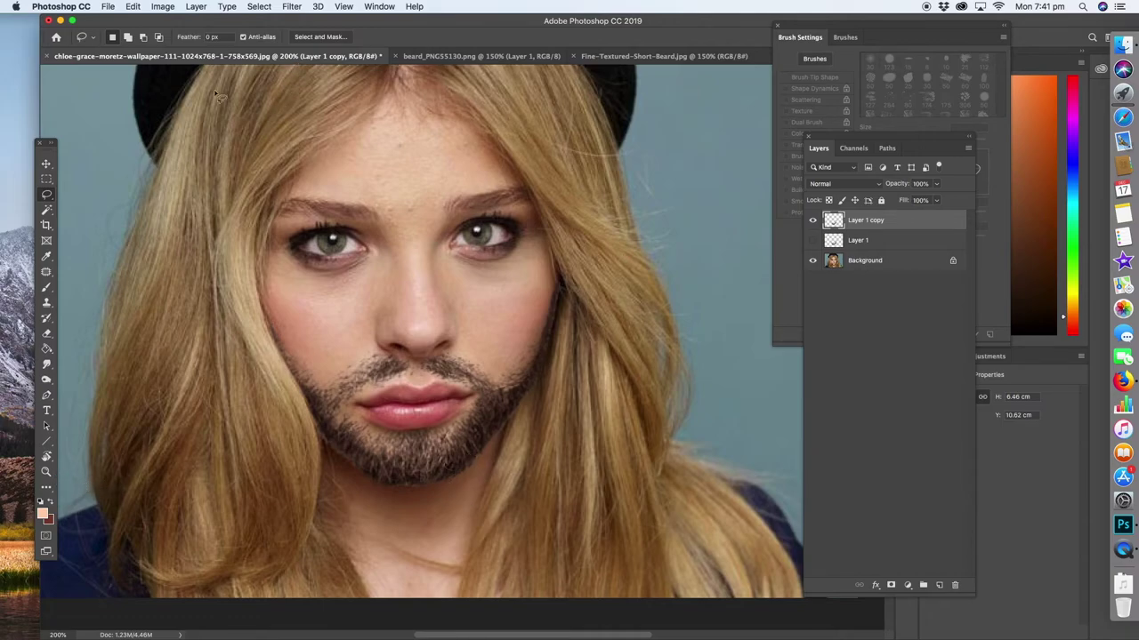
pyautogui.click(46, 471)
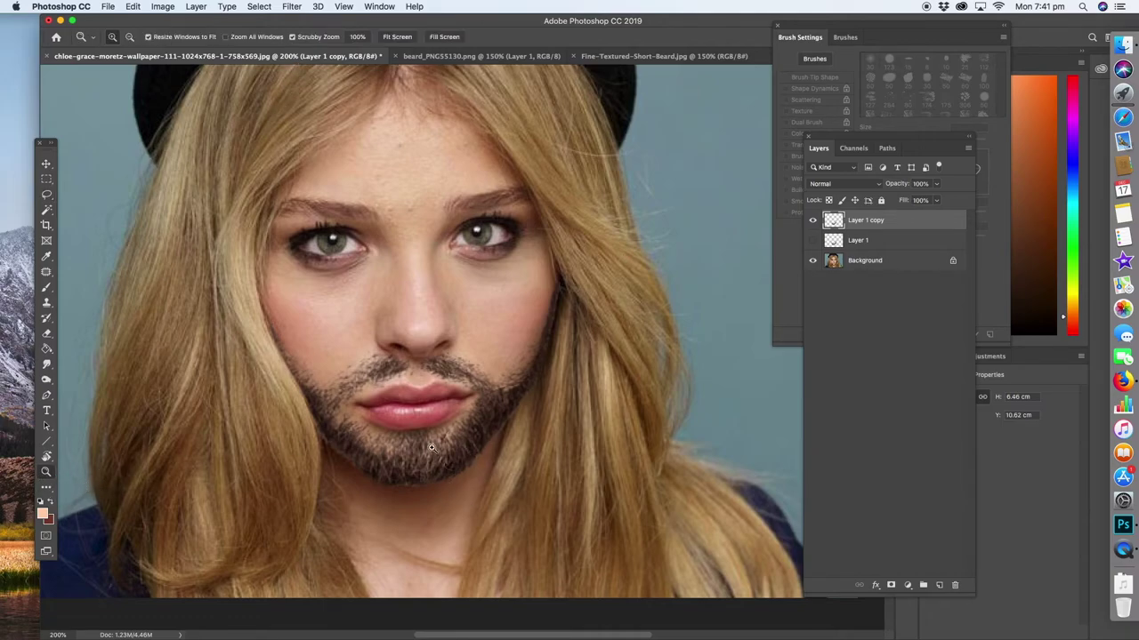
pyautogui.click(488, 434)
pyautogui.click(491, 420)
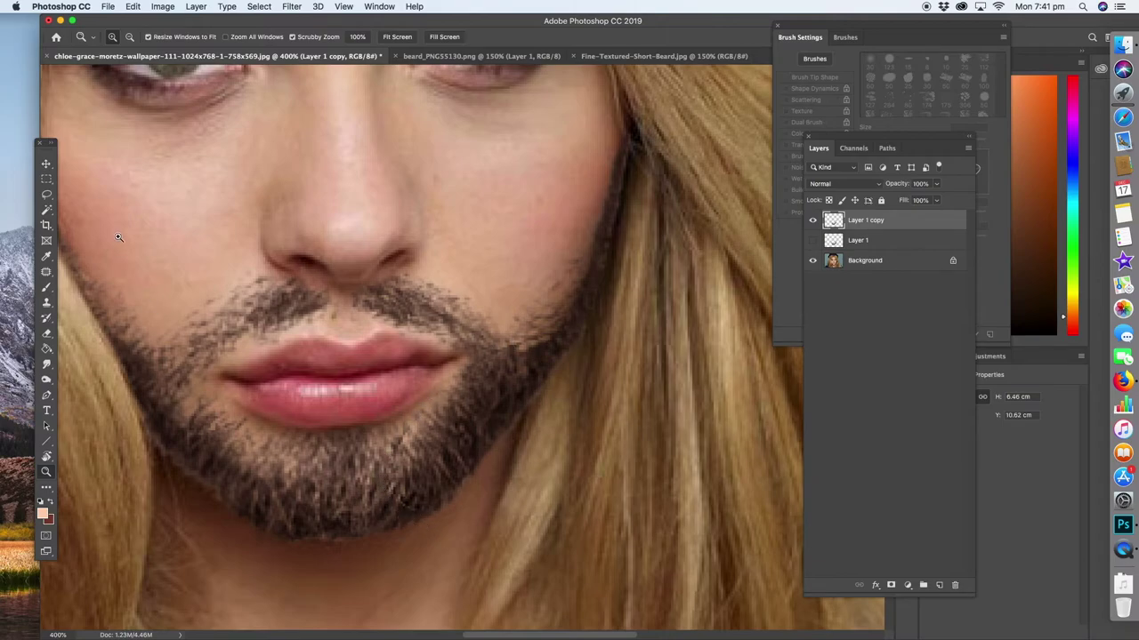
pyautogui.click(46, 195)
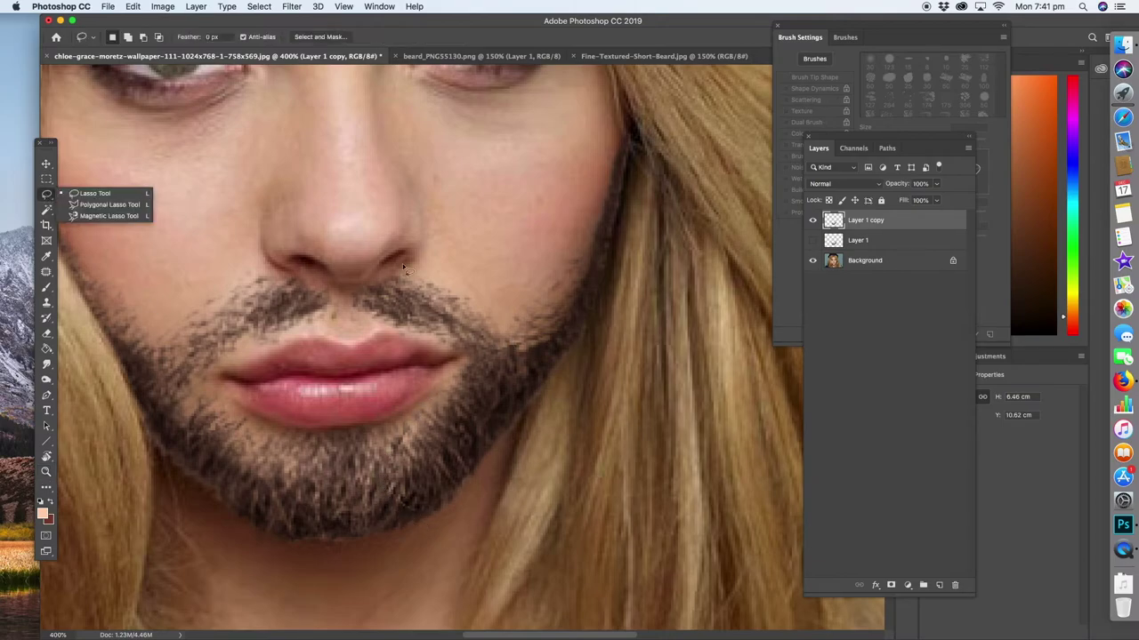
pyautogui.click(511, 370)
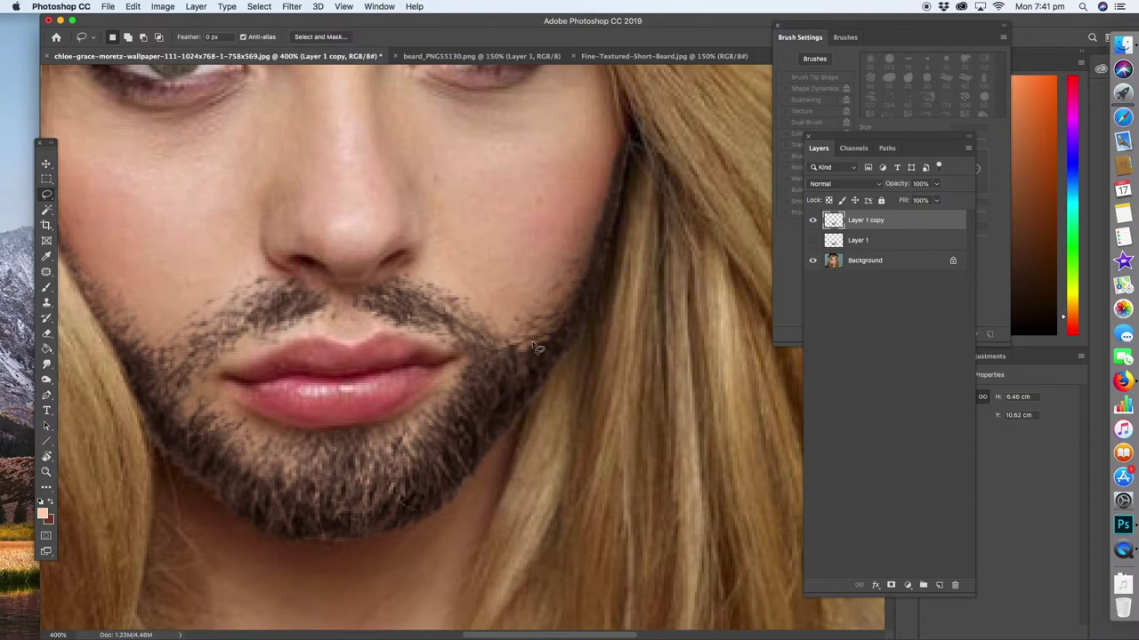
pyautogui.moveTo(534, 339)
pyautogui.mouseDown()
pyautogui.moveTo(457, 388)
pyautogui.moveTo(398, 463)
pyautogui.moveTo(394, 495)
pyautogui.moveTo(405, 506)
pyautogui.moveTo(436, 516)
pyautogui.moveTo(486, 504)
pyautogui.mouseUp()
pyautogui.press('super+d')
pyautogui.click(47, 471)
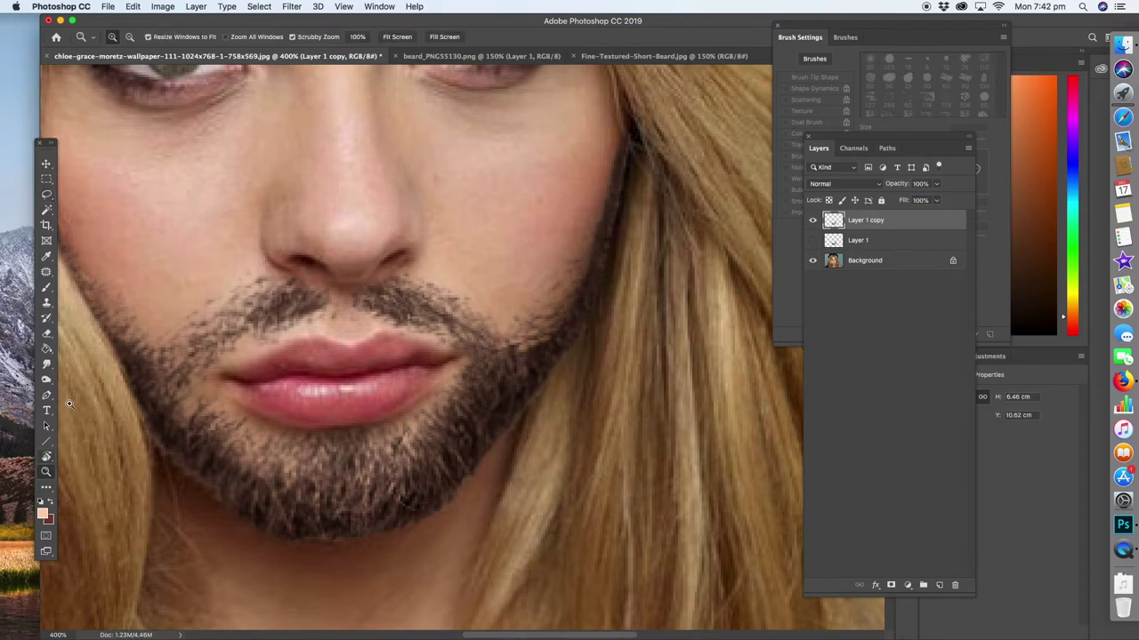
pyautogui.rightClick(382, 212)
pyautogui.click(388, 213)
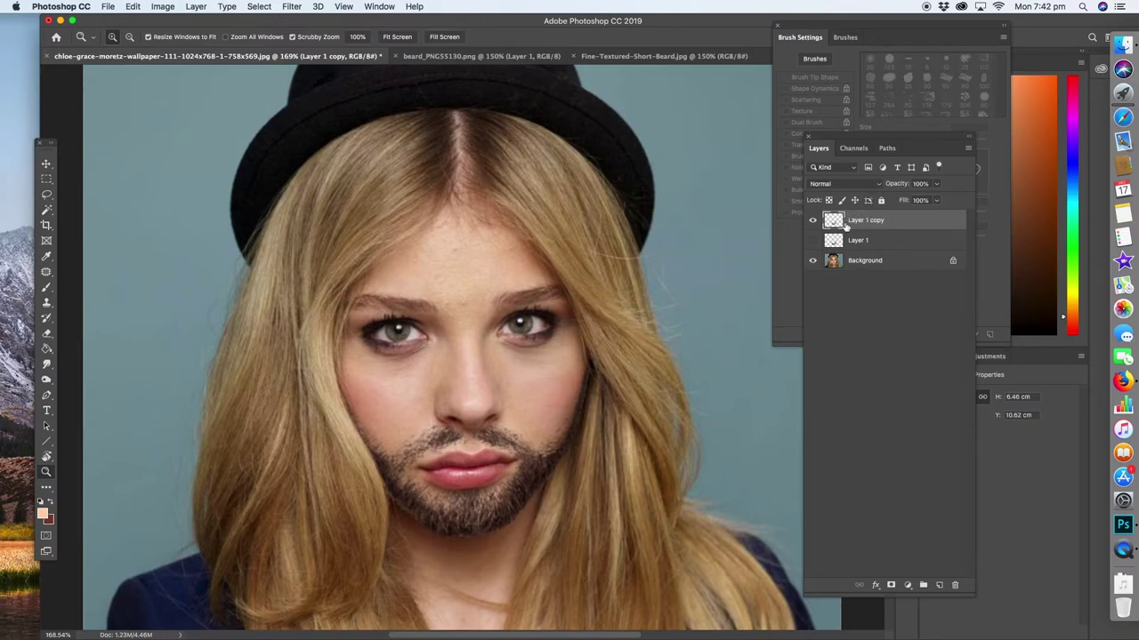
pyautogui.click(879, 187)
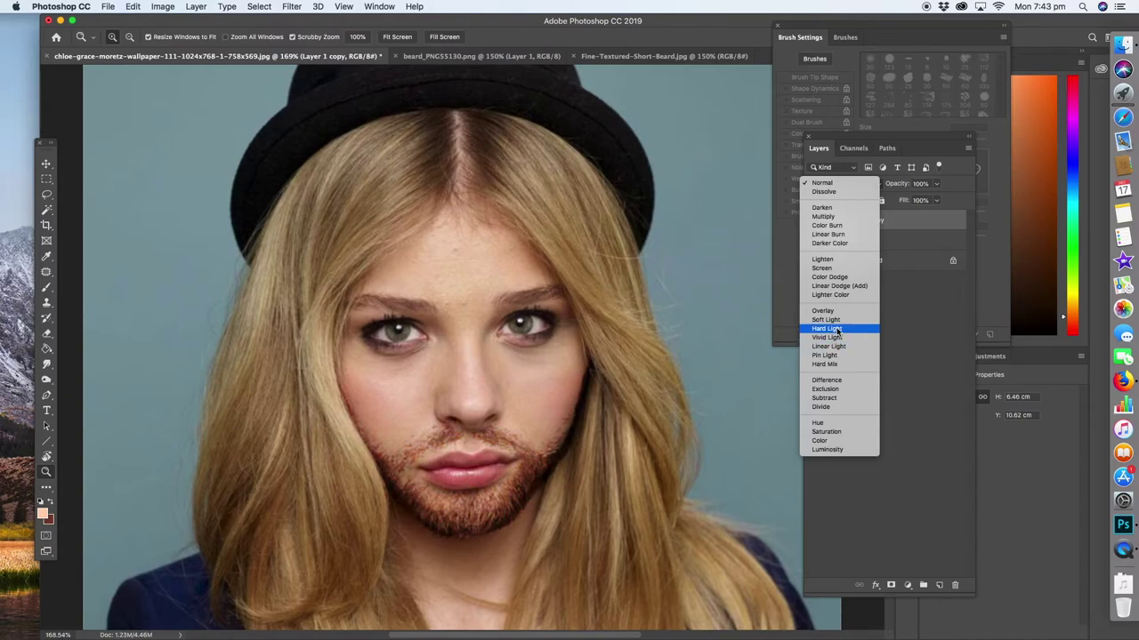
# Set Layer 1 copy to Hard Light at 90% opacity and zoom around the face to check the blend
pyautogui.click(837, 329)
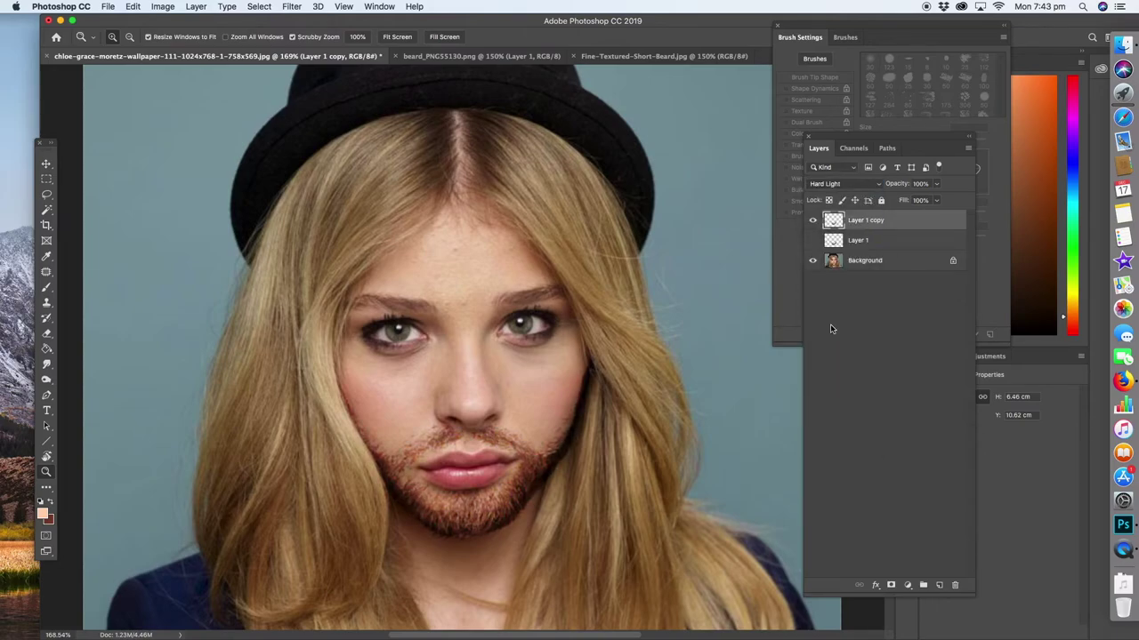
pyautogui.click(513, 532)
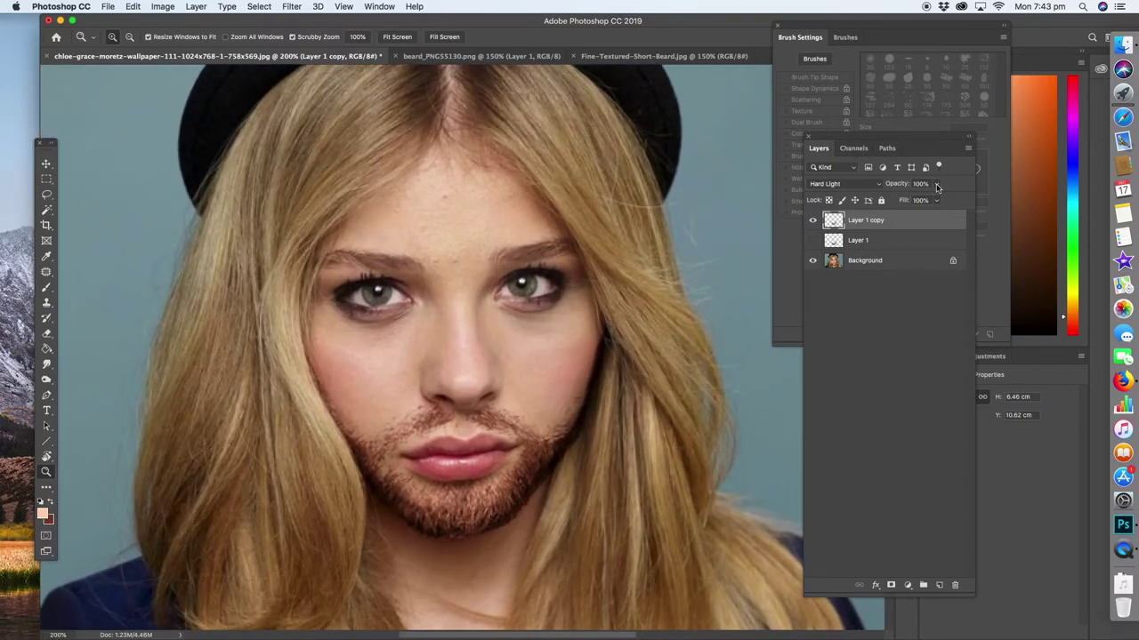
pyautogui.click(937, 184)
pyautogui.moveTo(936, 201)
pyautogui.mouseDown()
pyautogui.moveTo(917, 202)
pyautogui.moveTo(931, 202)
pyautogui.mouseUp()
pyautogui.click(525, 381)
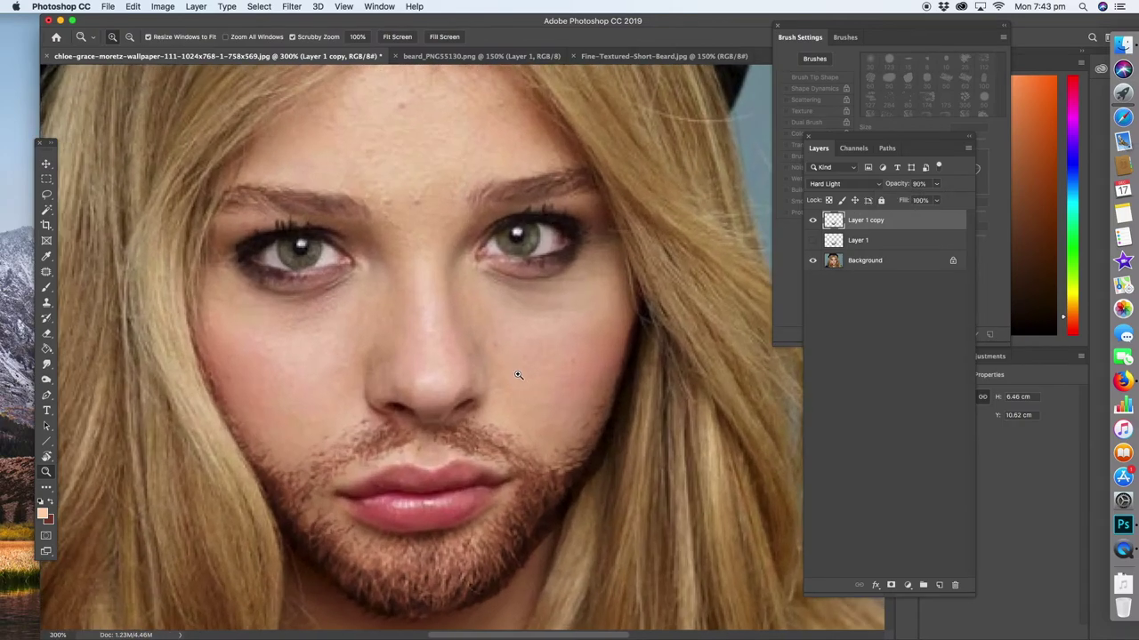
pyautogui.keyDown('alt'); pyautogui.click(487, 405); pyautogui.keyUp('alt')
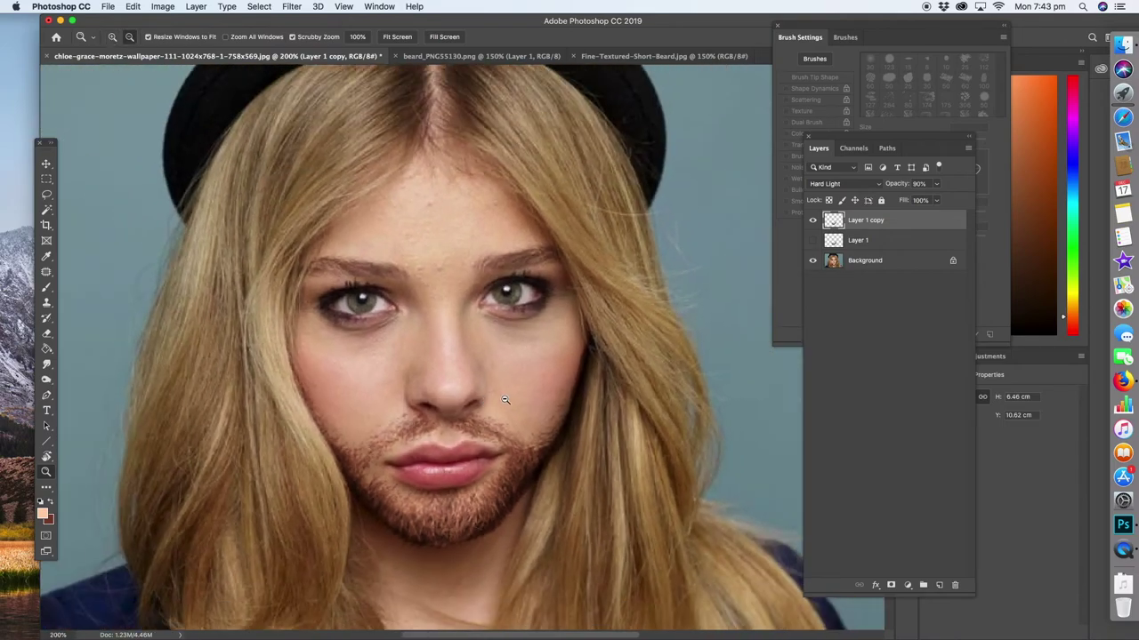
pyautogui.keyDown('alt'); pyautogui.click(537, 435); pyautogui.keyUp('alt')
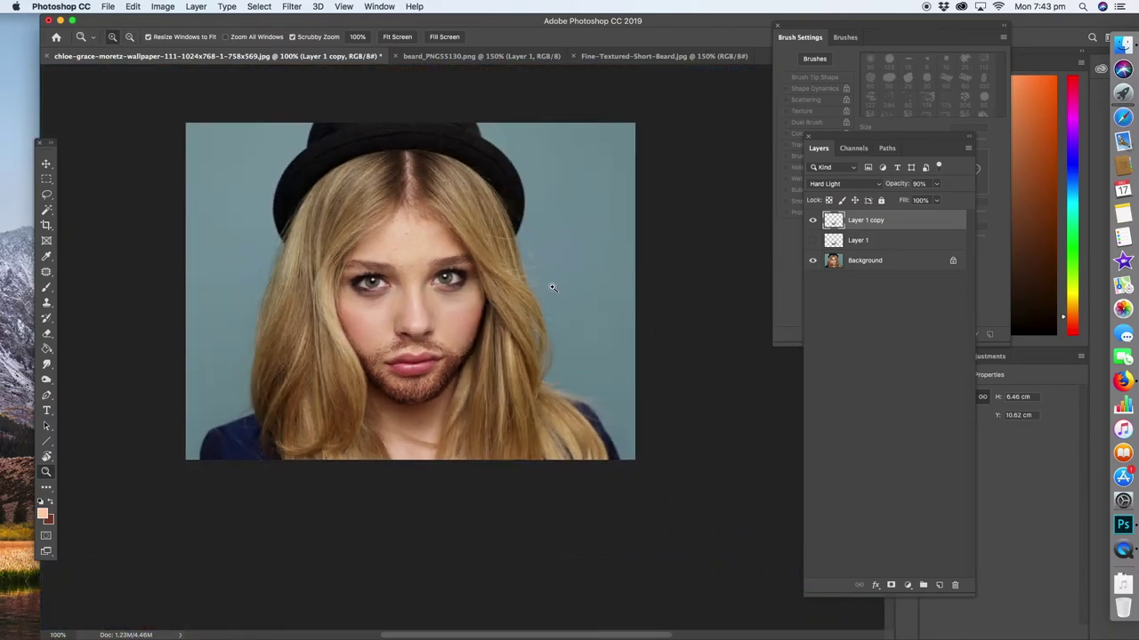
pyautogui.click(466, 279)
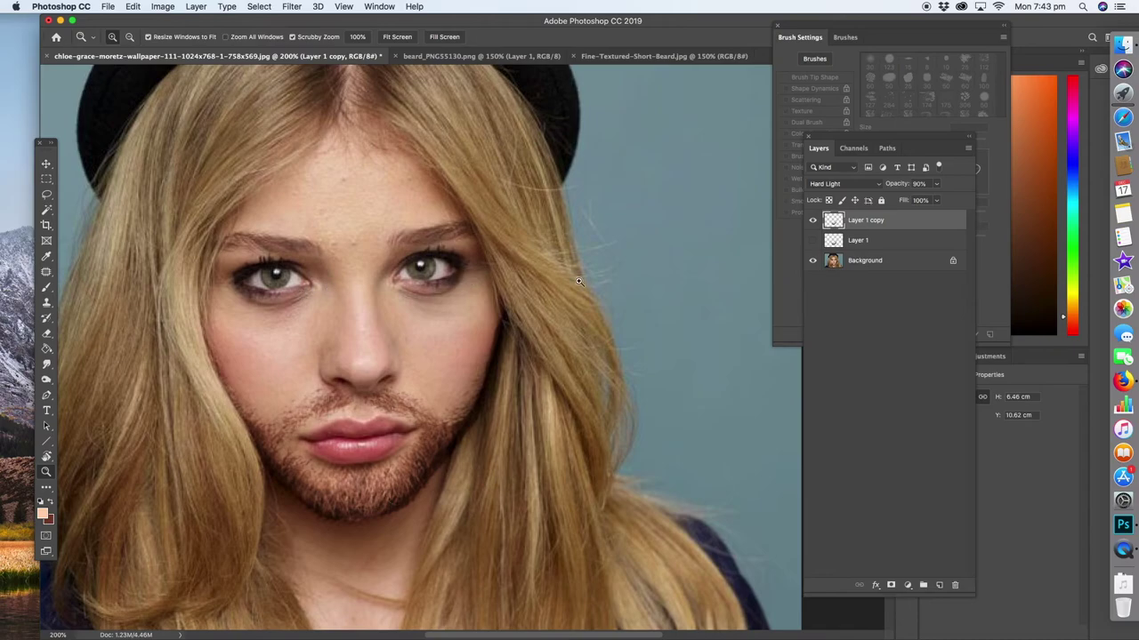
# Flatten the image into a single Background layer, discarding the hidden beard layer
pyautogui.click(162, 7)
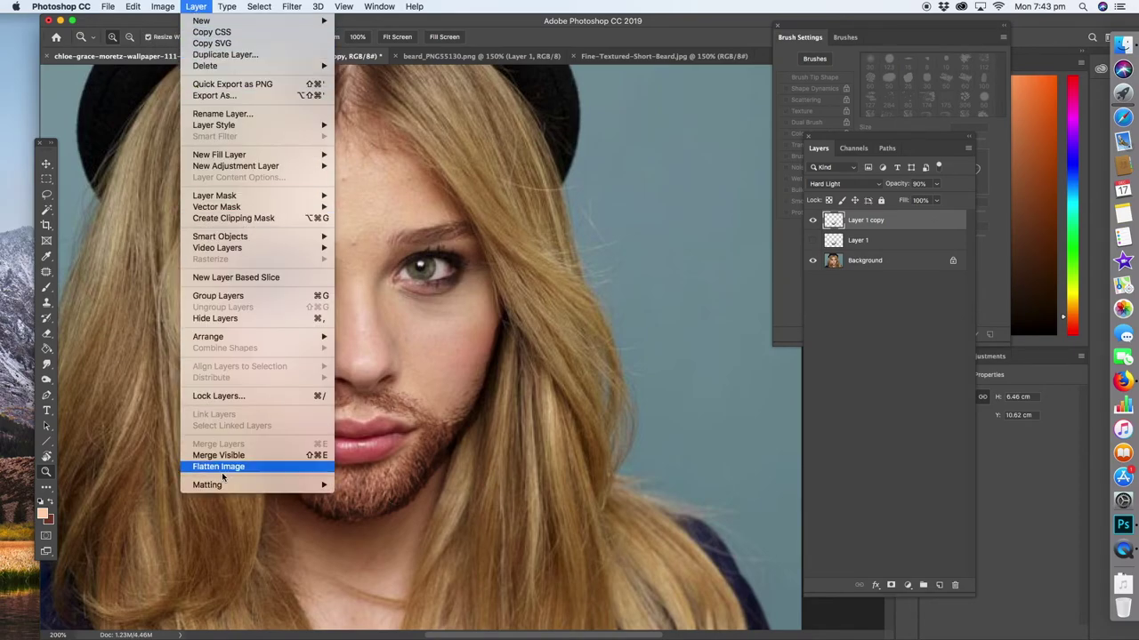
pyautogui.click(248, 474)
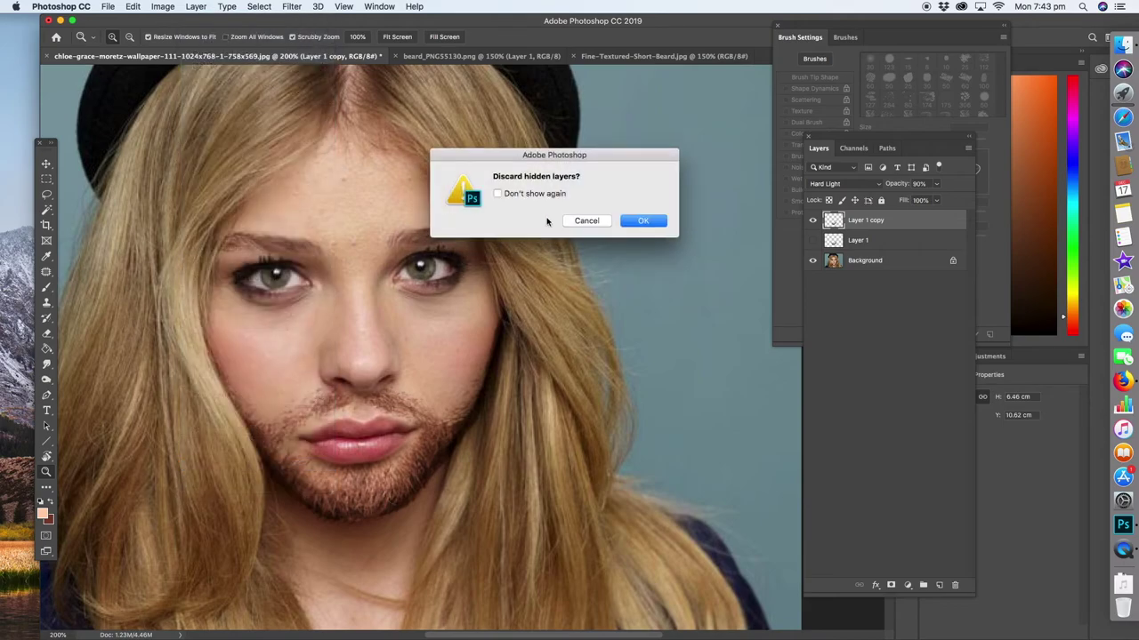
pyautogui.click(641, 221)
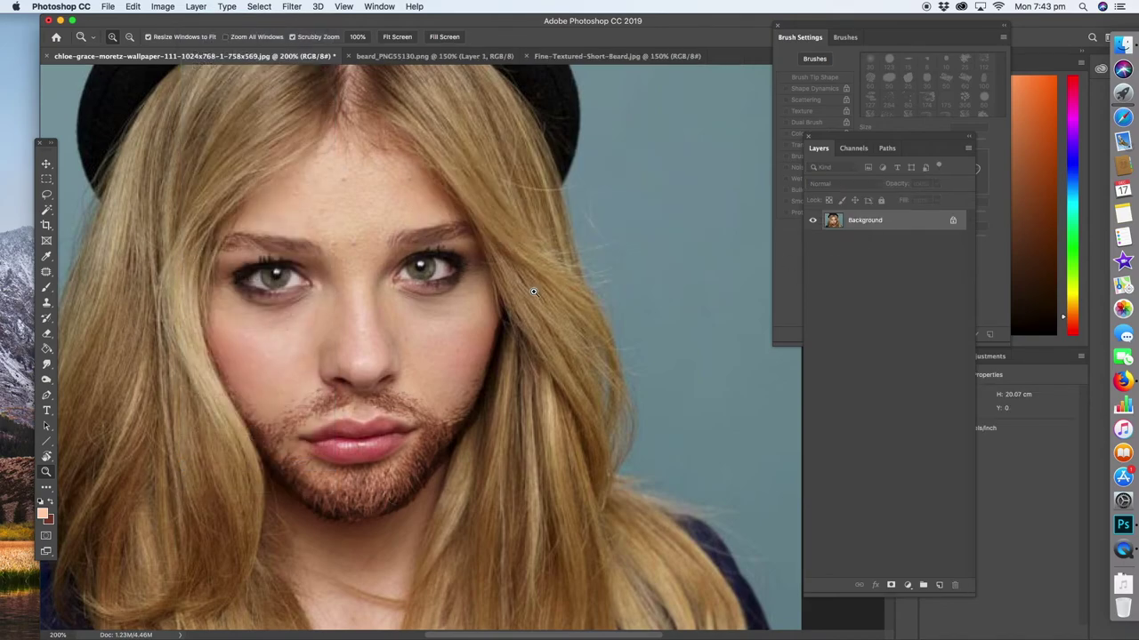
# Zoom to 600% on the chin and select the Patch Tool
pyautogui.click(381, 489)
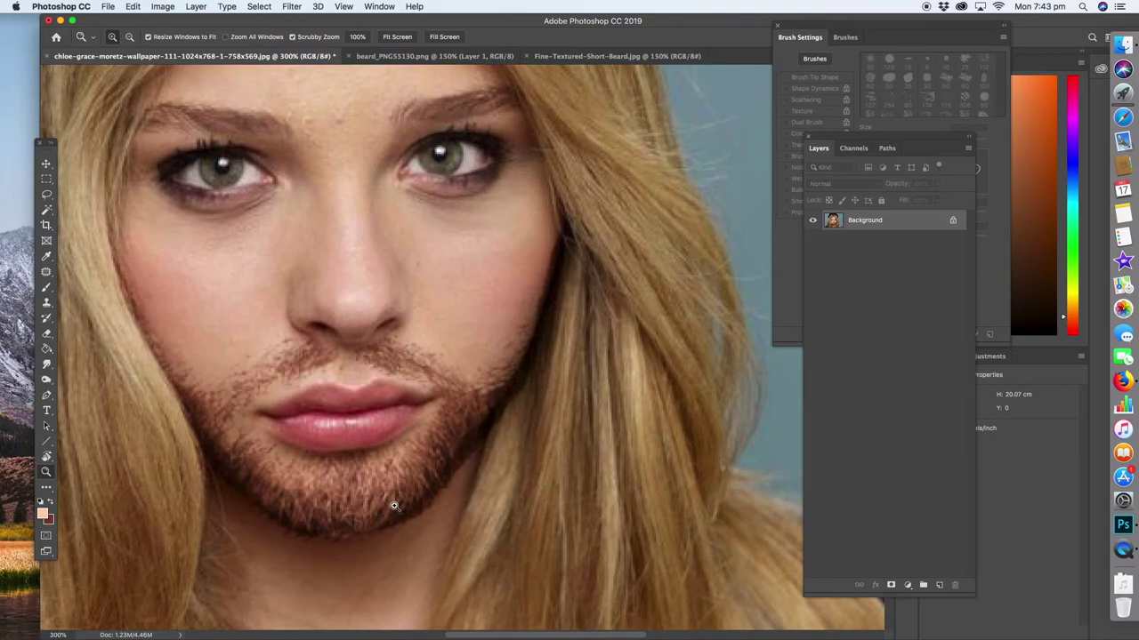
pyautogui.click(394, 505)
pyautogui.click(409, 516)
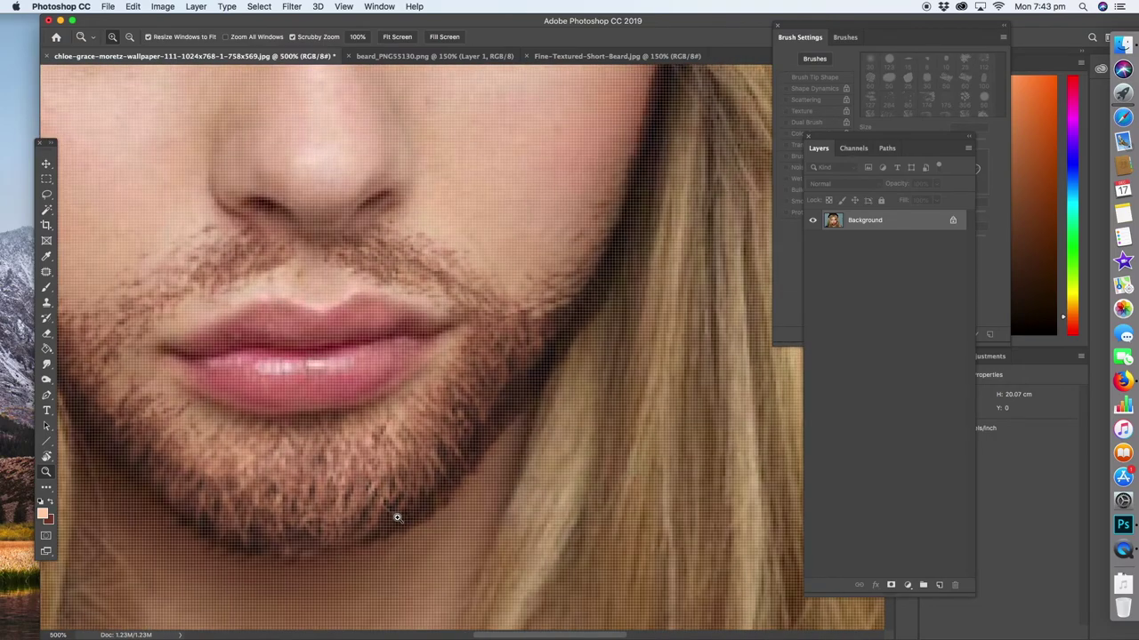
pyautogui.click(396, 518)
pyautogui.moveTo(396, 496); pyautogui.dragTo(401, 471)
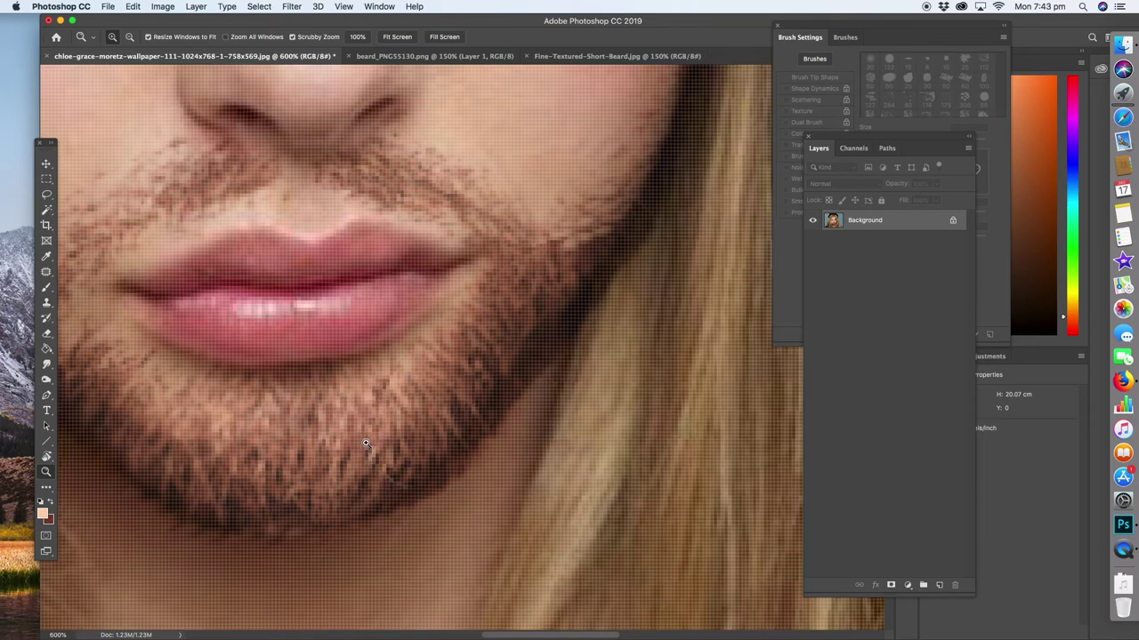
pyautogui.click(46, 275)
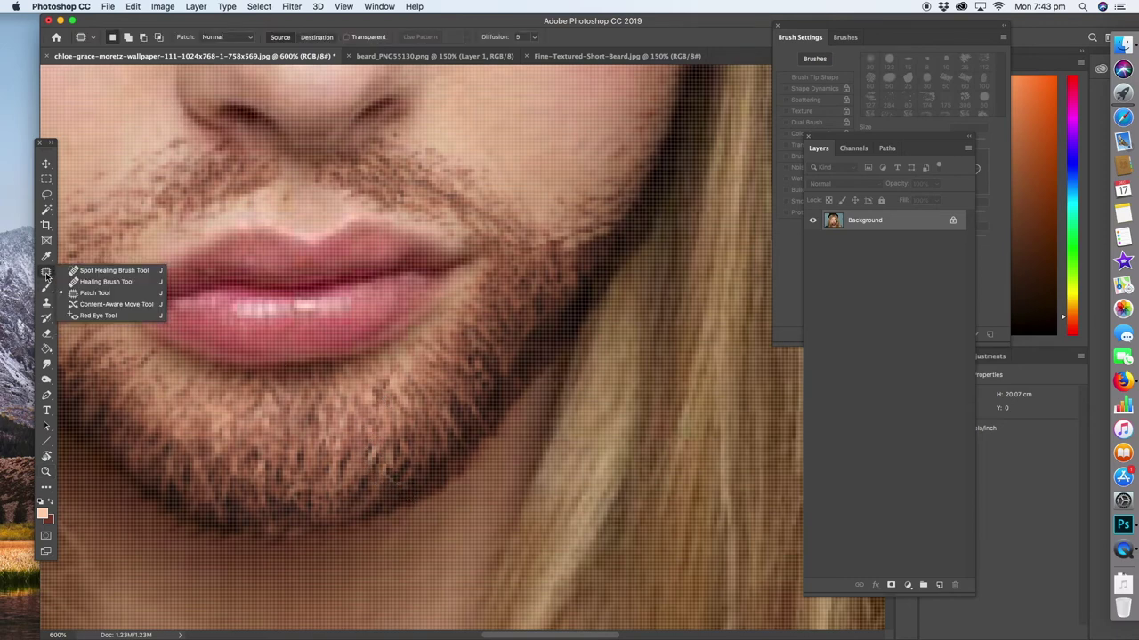
pyautogui.click(98, 294)
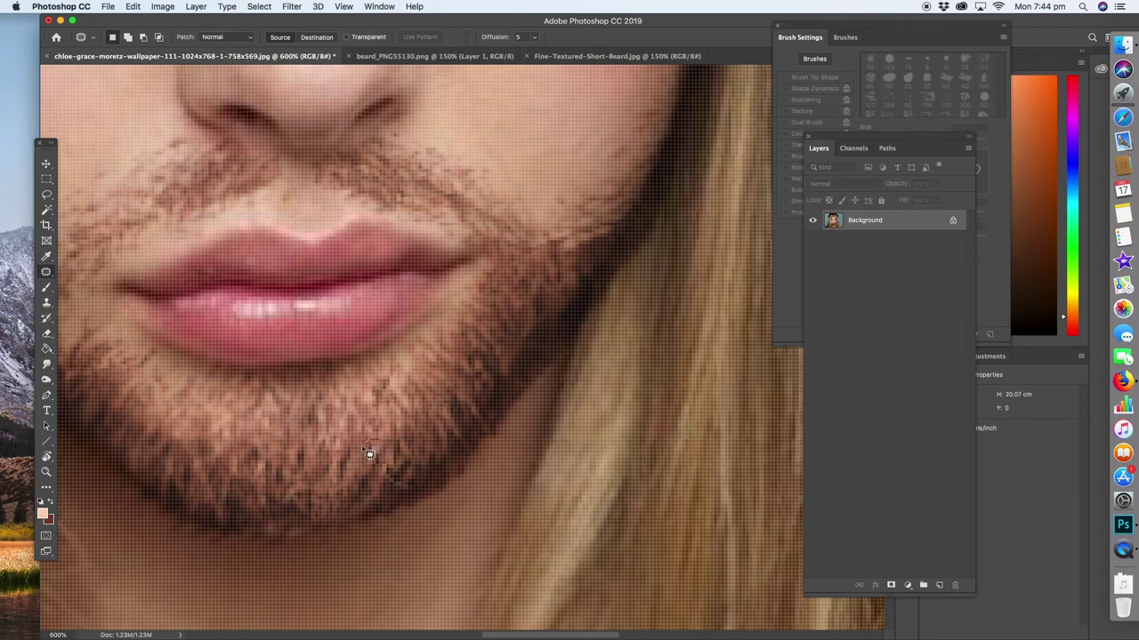
# Outline small trial patch areas on the chin stubble, then clear them
pyautogui.moveTo(374, 472); pyautogui.dragTo(379, 457)
pyautogui.click(404, 449)
pyautogui.moveTo(398, 490)
pyautogui.mouseDown()
pyautogui.moveTo(391, 475)
pyautogui.moveTo(406, 475)
pyautogui.moveTo(397, 470)
pyautogui.mouseUp()
pyautogui.click(425, 412)
pyautogui.click(424, 427)
# Zoom back out from the chin to see more of the face
pyautogui.click(47, 472)
pyautogui.keyDown('alt'); pyautogui.click(425, 414); pyautogui.keyUp('alt')
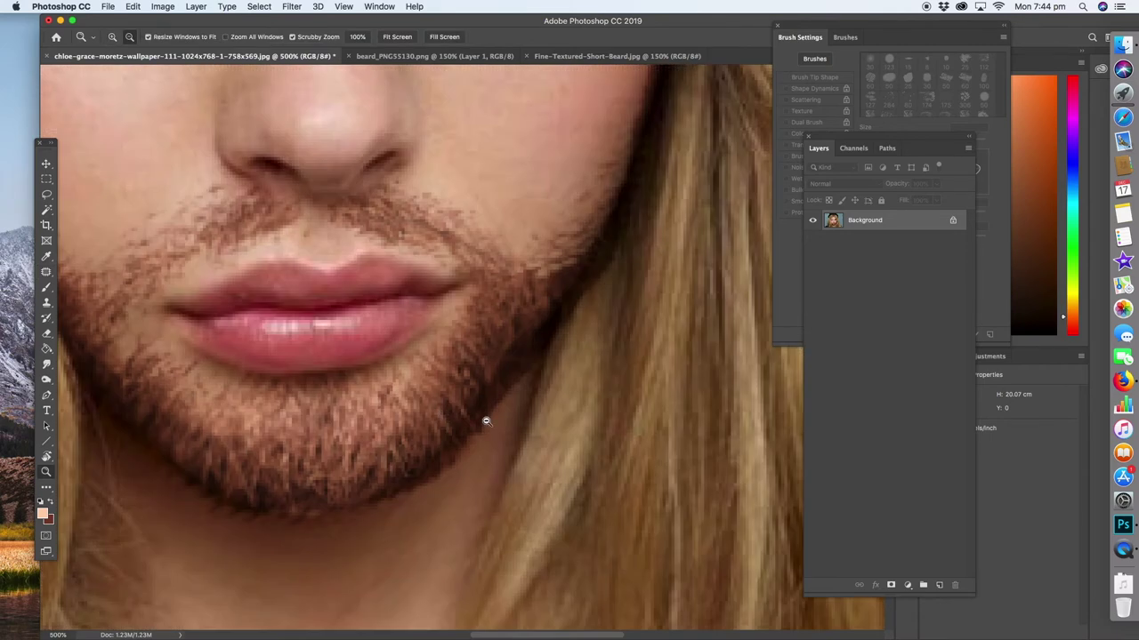
pyautogui.keyDown('alt'); pyautogui.click(478, 418); pyautogui.keyUp('alt')
pyautogui.keyDown('alt'); pyautogui.click(485, 402); pyautogui.keyUp('alt')
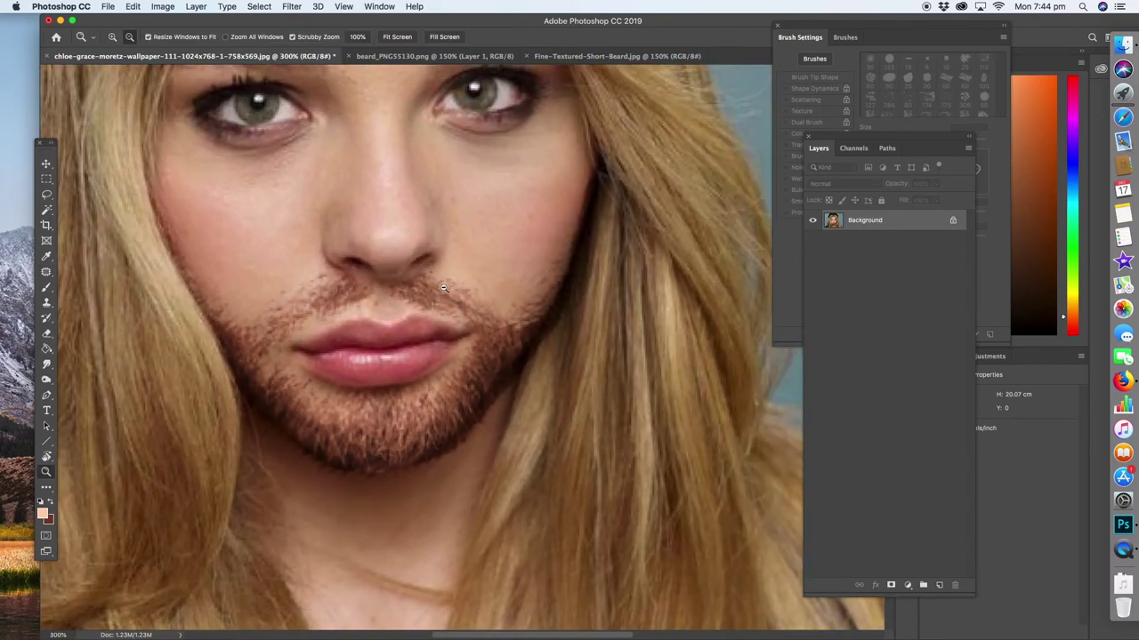
# Zoom in on the forehead and eyes and return to the Patch Tool
pyautogui.keyDown('alt'); pyautogui.click(423, 253); pyautogui.keyUp('alt')
pyautogui.keyDown('alt'); pyautogui.click(423, 254); pyautogui.keyUp('alt')
pyautogui.click(386, 122)
pyautogui.keyDown('alt'); pyautogui.click(393, 114); pyautogui.keyUp('alt')
pyautogui.click(394, 114)
pyautogui.scroll(5, 398, 146)
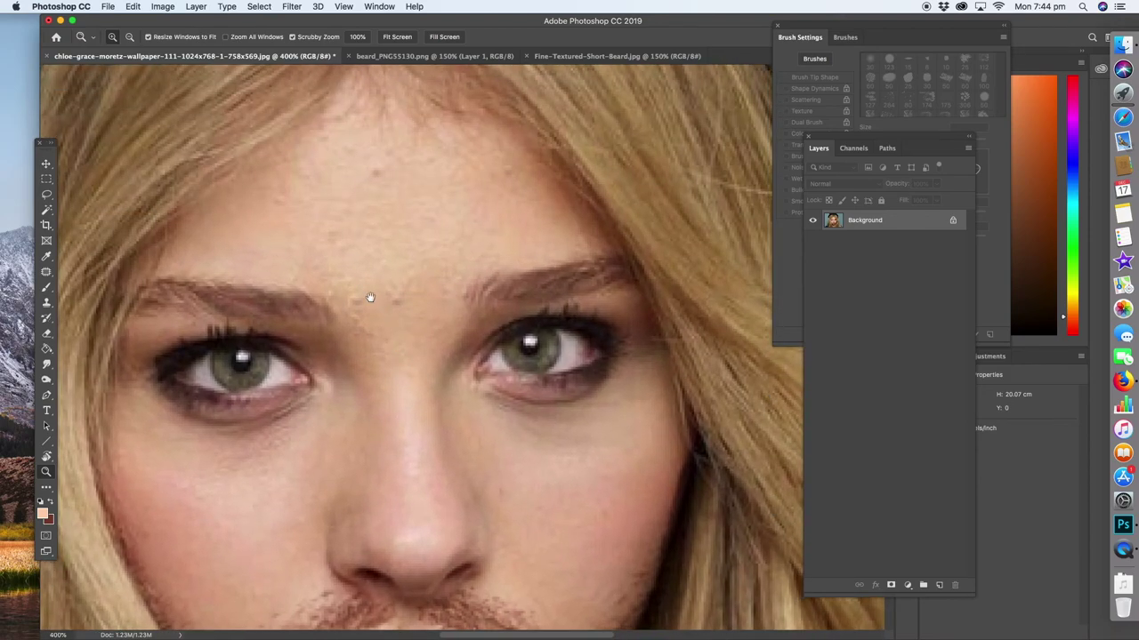
pyautogui.click(46, 272)
# Patch the blemishes between the brows and above the left inner brow
pyautogui.moveTo(385, 162)
pyautogui.mouseDown()
pyautogui.moveTo(357, 169)
pyautogui.moveTo(399, 194)
pyautogui.moveTo(377, 163)
pyautogui.mouseUp()
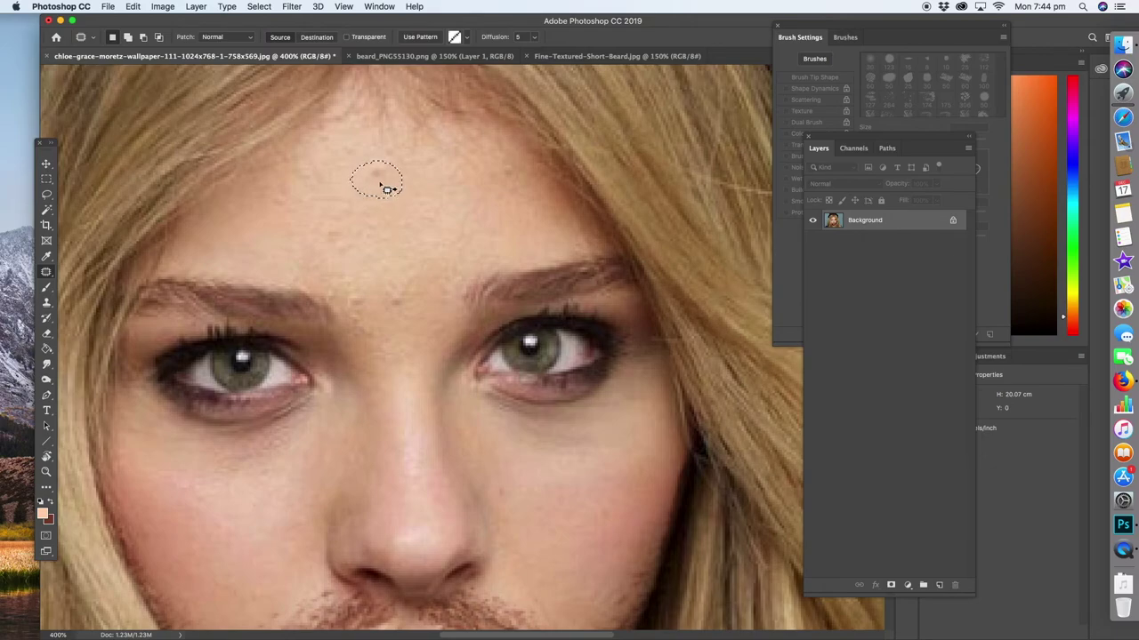
pyautogui.moveTo(415, 300)
pyautogui.mouseDown()
pyautogui.moveTo(396, 286)
pyautogui.moveTo(407, 254)
pyautogui.mouseUp()
pyautogui.click(408, 251)
pyautogui.moveTo(366, 285)
pyautogui.mouseDown()
pyautogui.moveTo(372, 320)
pyautogui.moveTo(353, 297)
pyautogui.mouseUp()
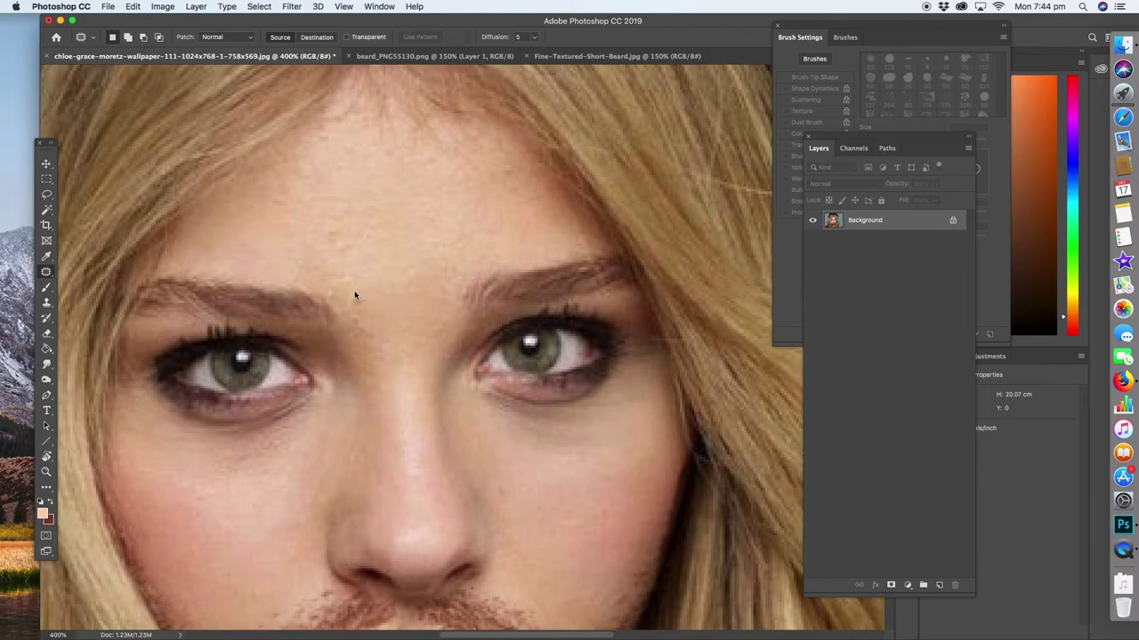
pyautogui.click(383, 244)
pyautogui.moveTo(341, 232); pyautogui.dragTo(257, 255)
pyautogui.click(416, 247)
# Patch the inner left brow spot and the remaining forehead spots, including the right side
pyautogui.moveTo(376, 304)
pyautogui.mouseDown()
pyautogui.moveTo(382, 340)
pyautogui.moveTo(388, 262)
pyautogui.moveTo(432, 264)
pyautogui.moveTo(371, 232)
pyautogui.mouseUp()
pyautogui.click(425, 255)
pyautogui.click(438, 191)
pyautogui.moveTo(438, 191)
pyautogui.mouseDown()
pyautogui.moveTo(427, 173)
pyautogui.moveTo(380, 161)
pyautogui.moveTo(391, 153)
pyautogui.mouseUp()
pyautogui.moveTo(384, 157)
pyautogui.mouseDown()
pyautogui.moveTo(365, 180)
pyautogui.moveTo(353, 149)
pyautogui.mouseUp()
pyautogui.moveTo(283, 188)
pyautogui.mouseDown()
pyautogui.moveTo(288, 216)
pyautogui.moveTo(283, 188)
pyautogui.mouseUp()
pyautogui.moveTo(519, 166); pyautogui.dragTo(427, 238)
pyautogui.click(415, 235)
# Zoom out to view the whole retouched face
pyautogui.scroll(-10, 376, 377)
pyautogui.scroll(3, 396, 304)
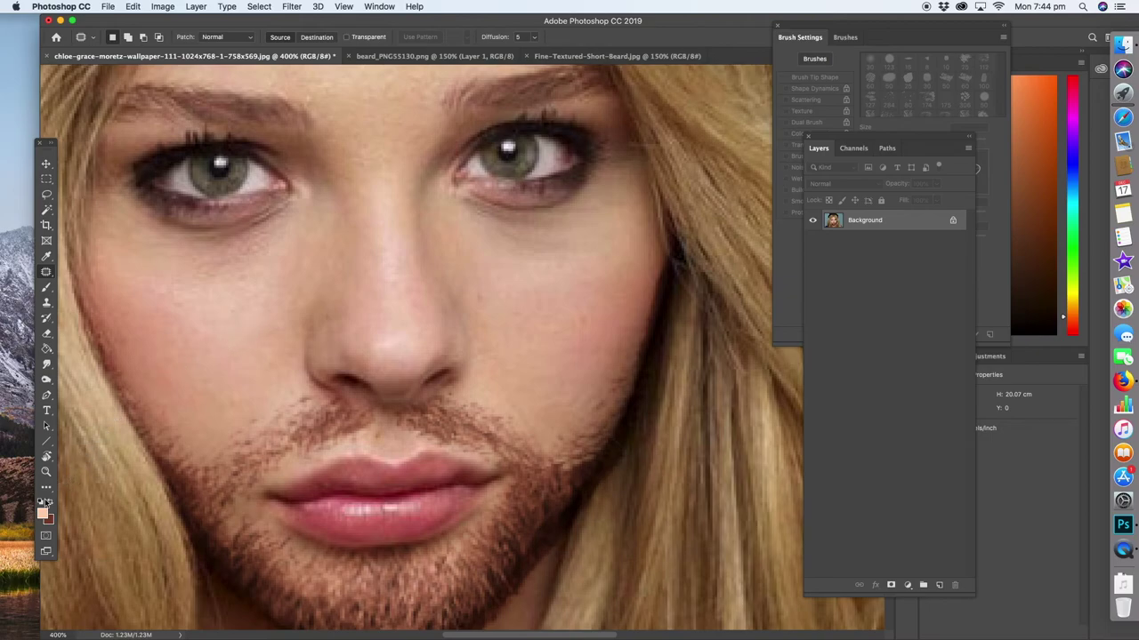
pyautogui.click(46, 471)
pyautogui.keyDown('alt'); pyautogui.click(401, 283); pyautogui.keyUp('alt')
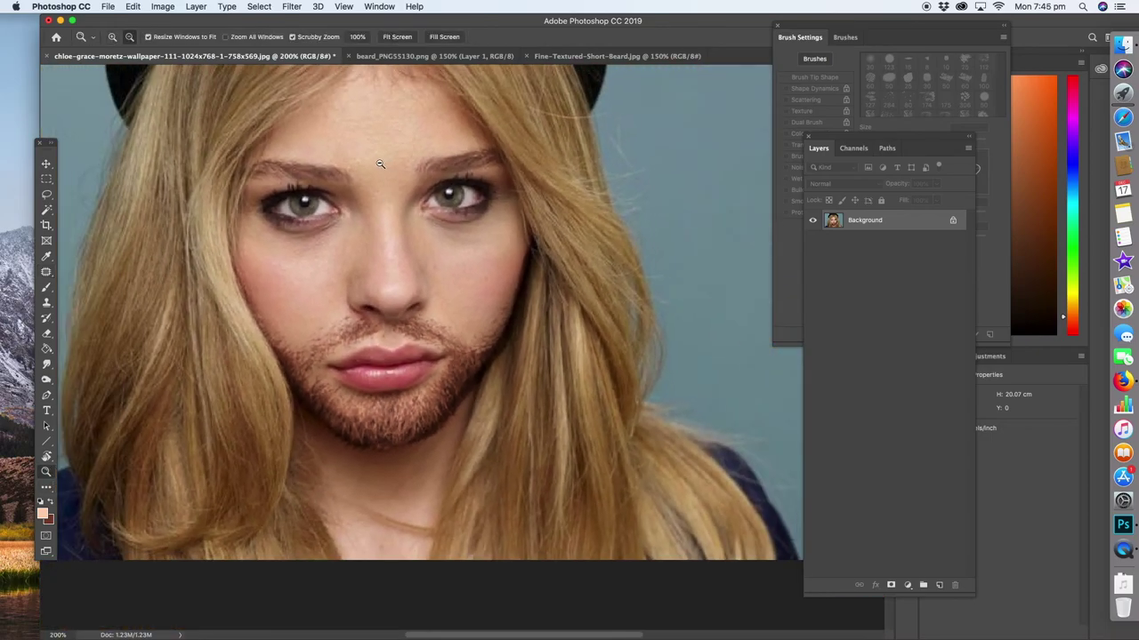
pyautogui.moveTo(364, 157); pyautogui.dragTo(358, 229)
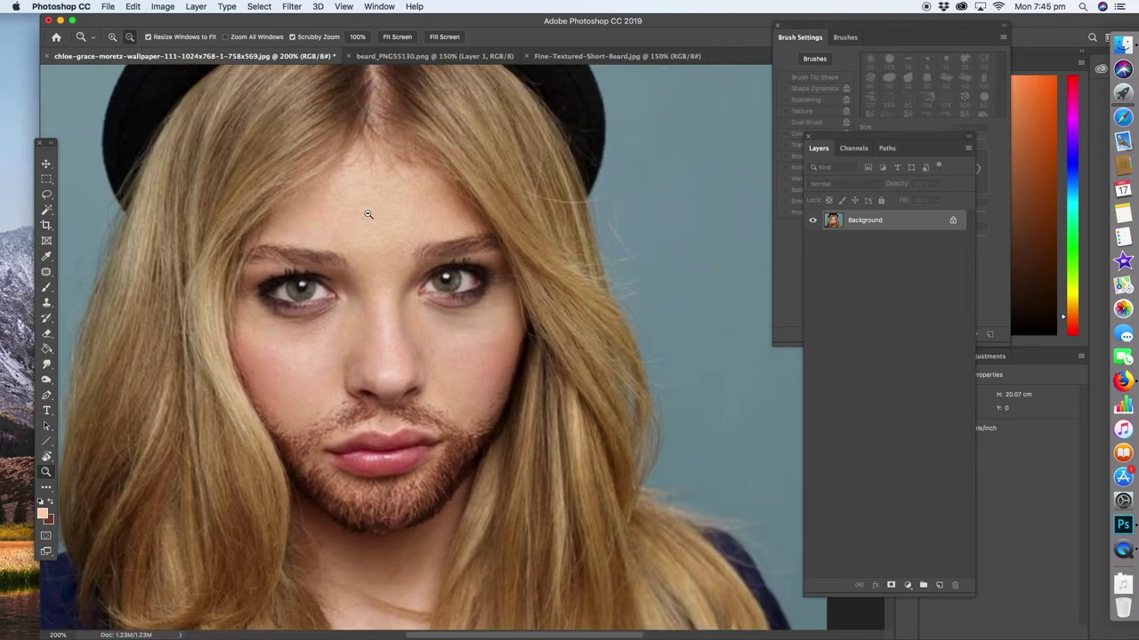
pyautogui.keyDown('alt'); pyautogui.click(363, 207); pyautogui.keyUp('alt')
pyautogui.moveTo(440, 329); pyautogui.dragTo(419, 279)
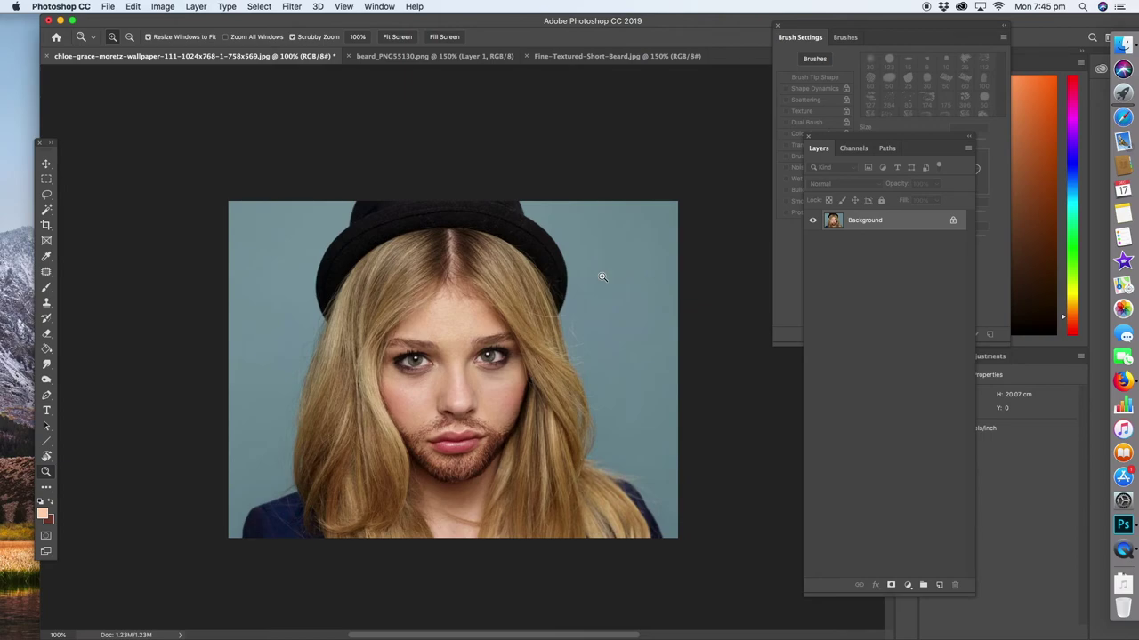
pyautogui.click(468, 381)
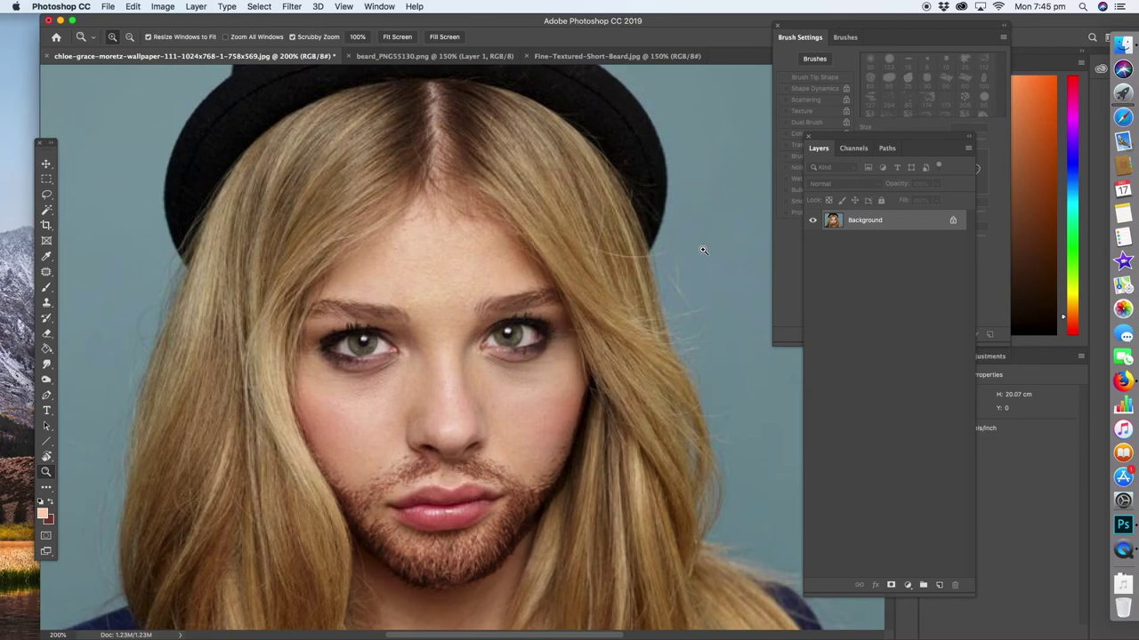
pyautogui.moveTo(503, 299); pyautogui.dragTo(485, 249)
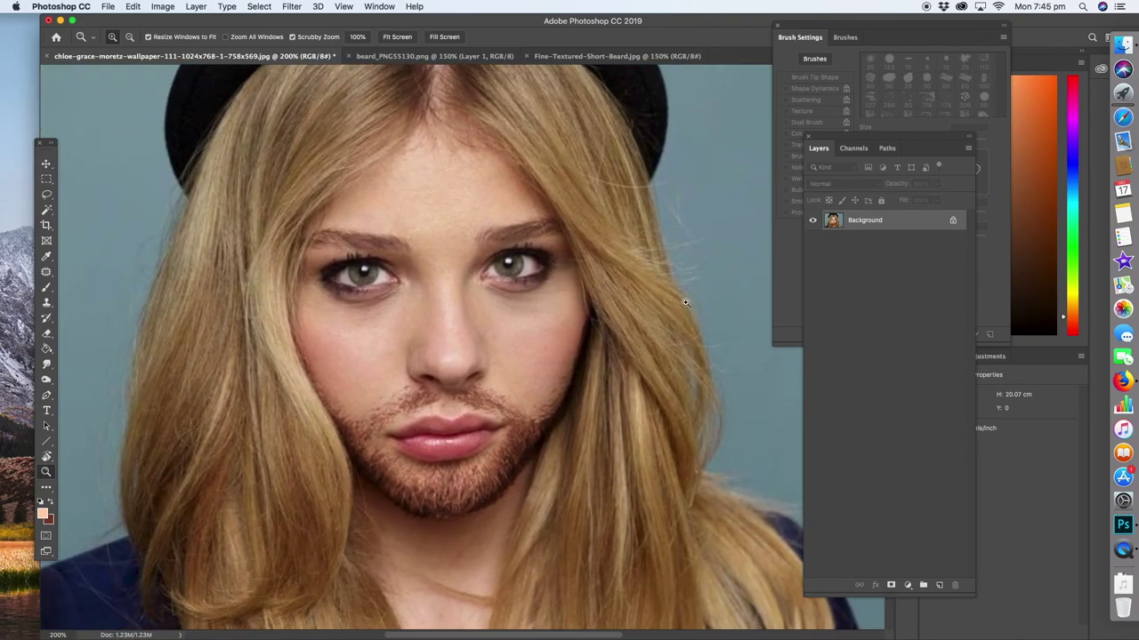
pyautogui.moveTo(497, 276); pyautogui.dragTo(478, 379)
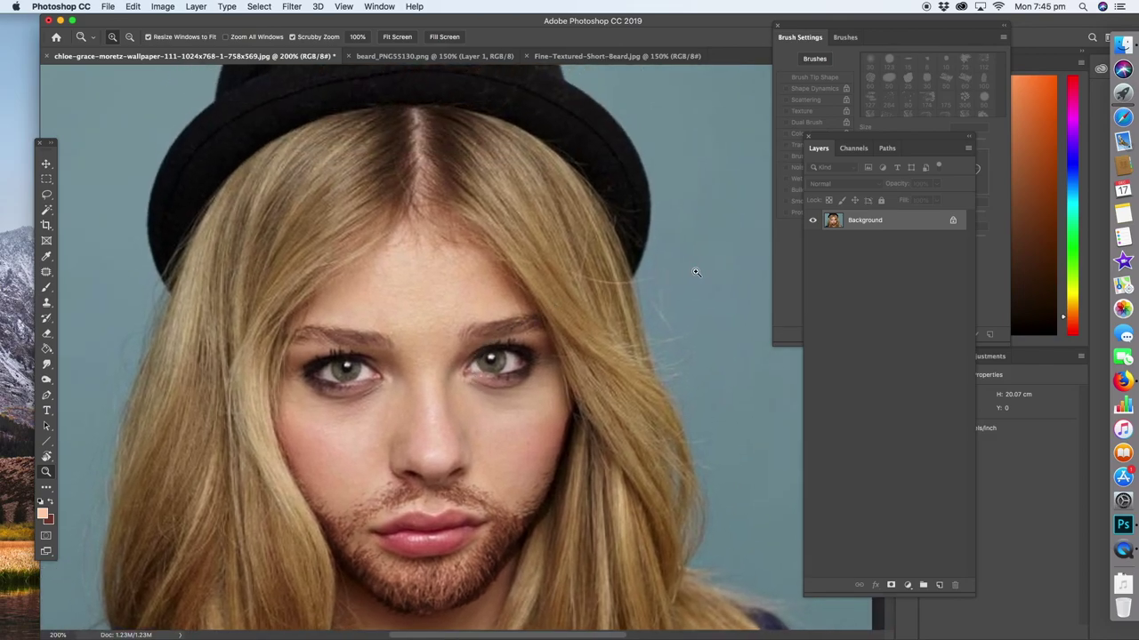
pyautogui.moveTo(483, 275); pyautogui.dragTo(539, 262)
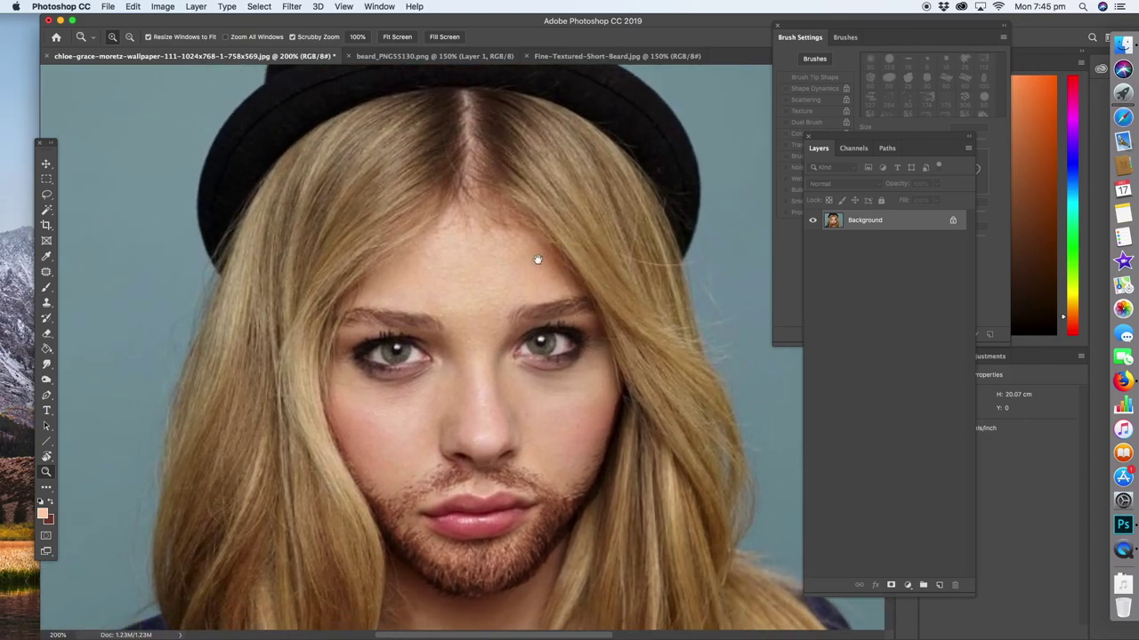
pyautogui.keyDown('alt'); pyautogui.click(637, 250); pyautogui.keyUp('alt')
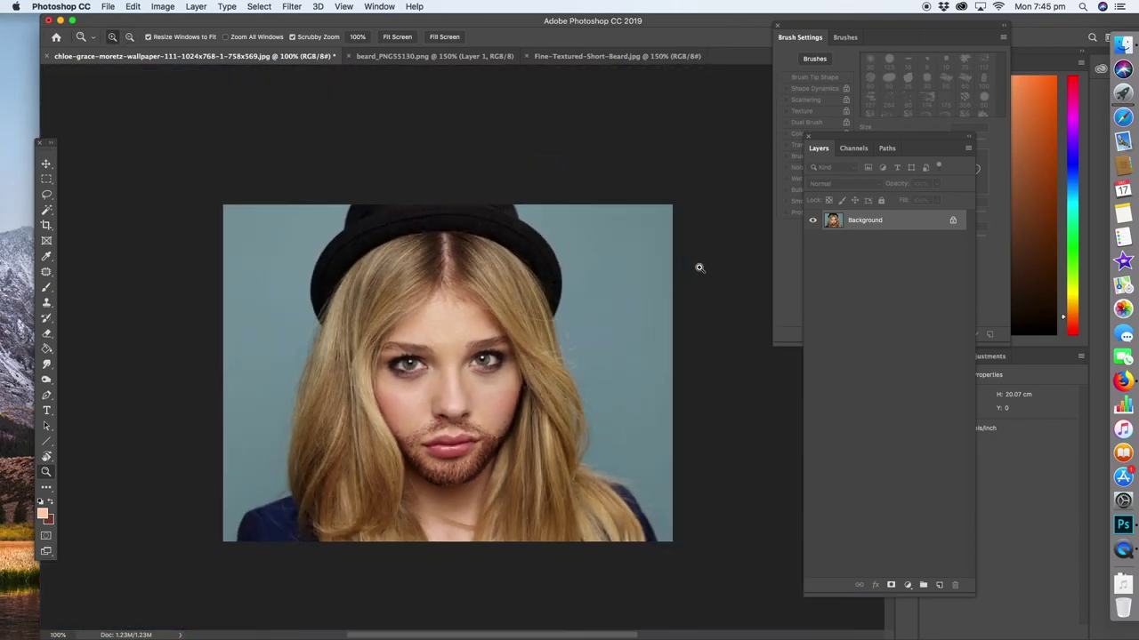